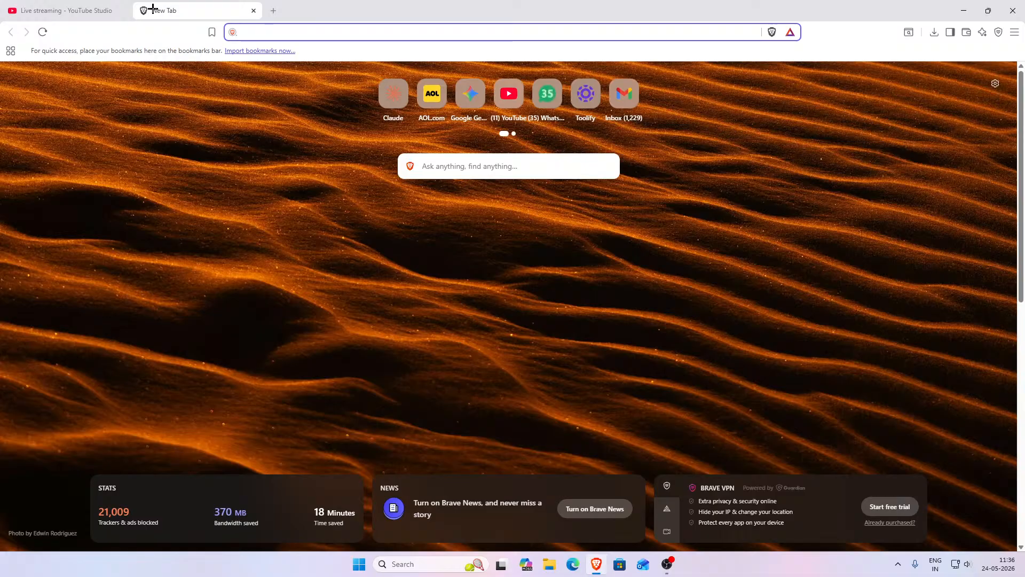
- Search the web for "comfyui" and open the official Comfy website from the results
type("comfyui")
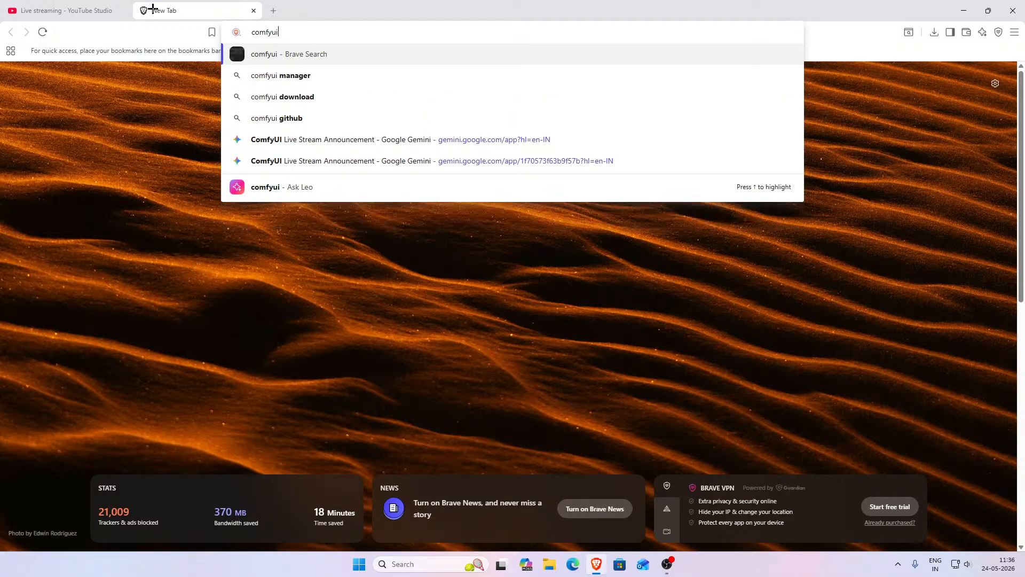
key("Return")
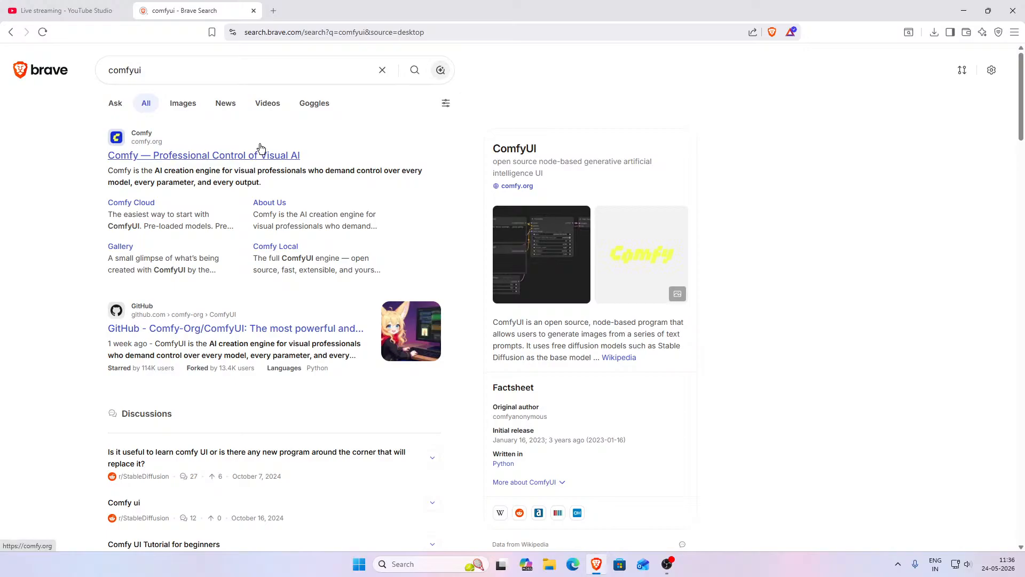
left_click(262, 146)
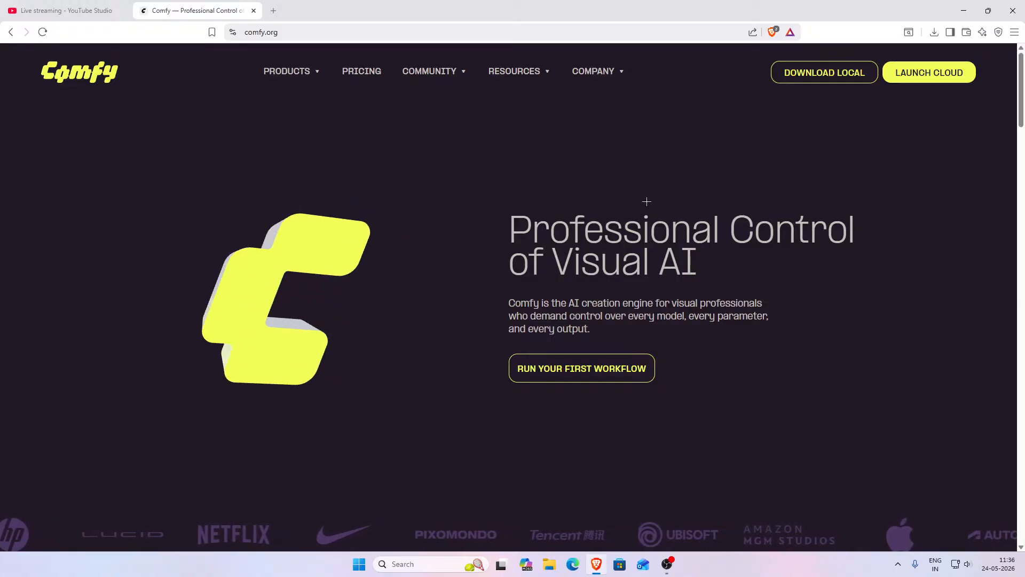
- Open the Comfy Local download page and scroll through its feature sections
left_click(816, 78)
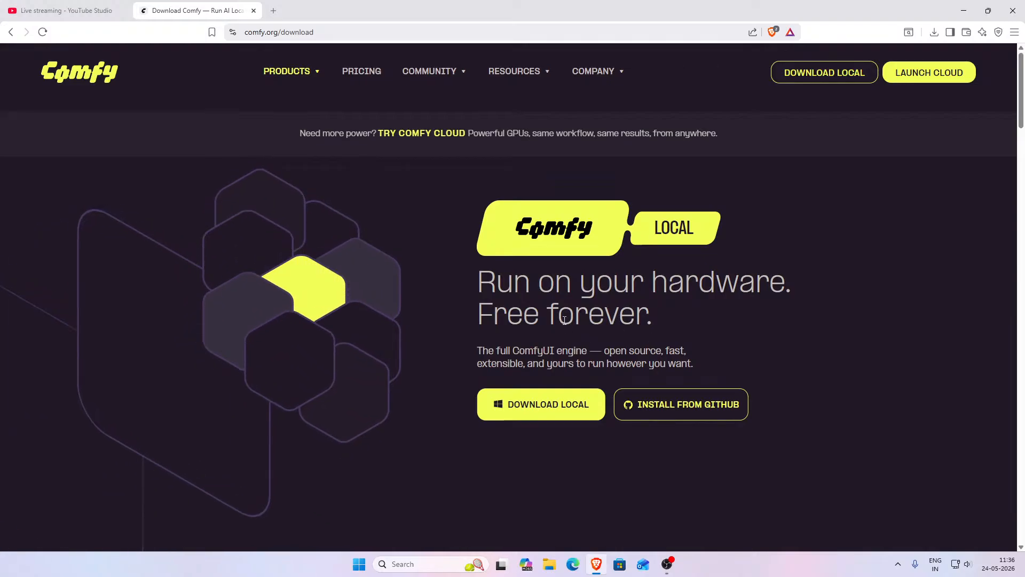
scroll(566, 315, "down", 7)
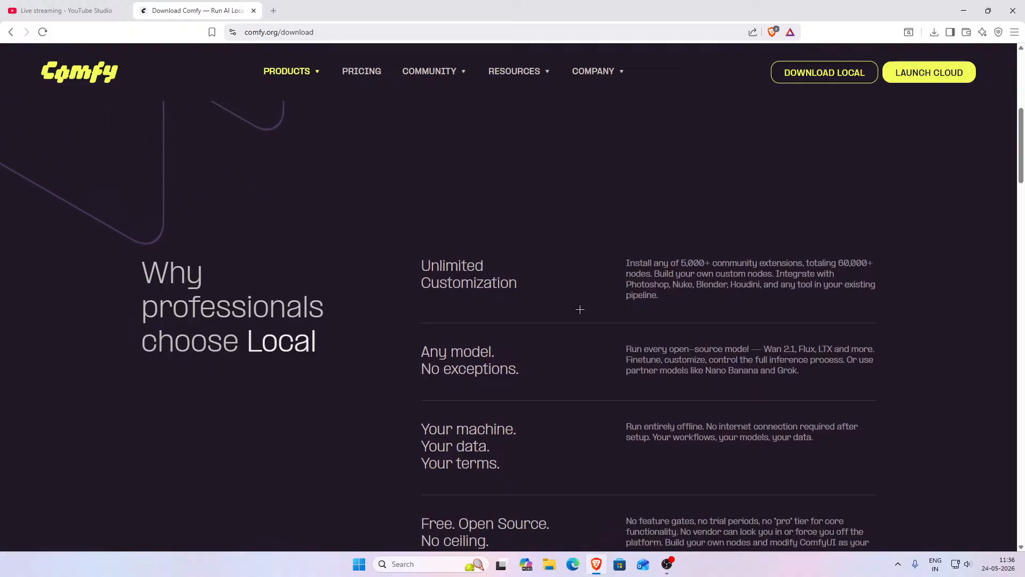
scroll(580, 309, "down", 7)
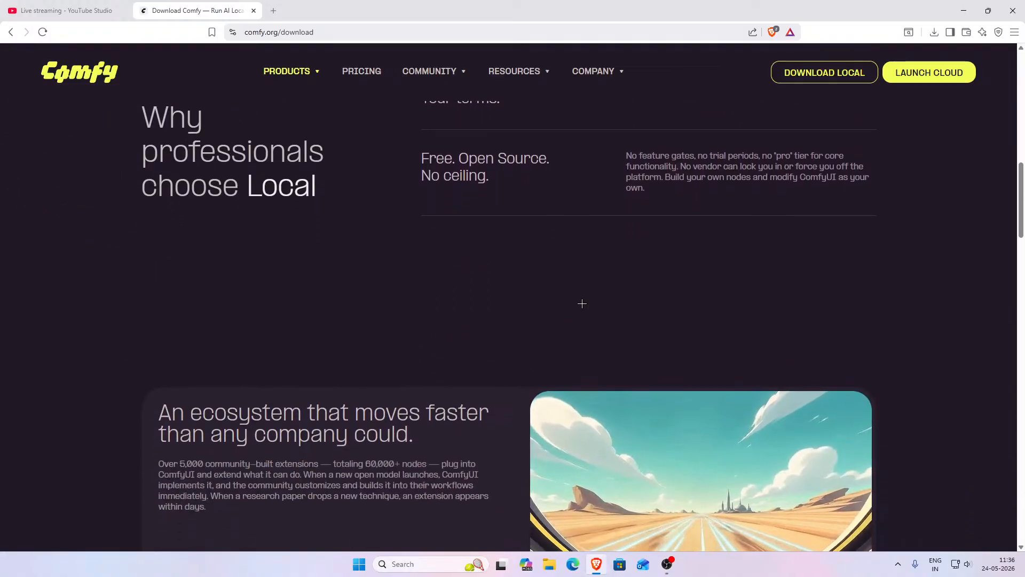
scroll(582, 303, "down", 6)
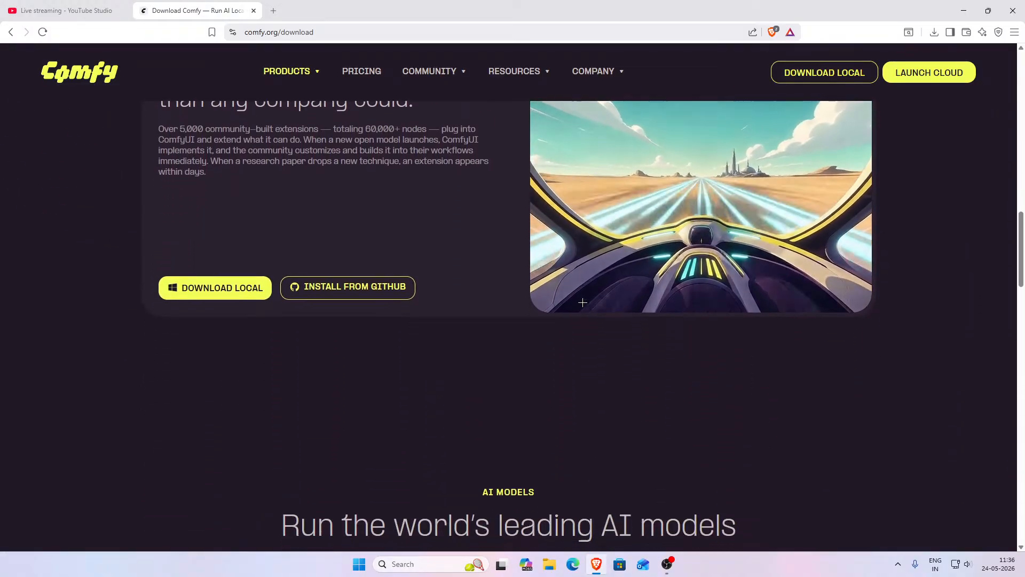
scroll(583, 303, "down", 3)
scroll(583, 302, "up", 3)
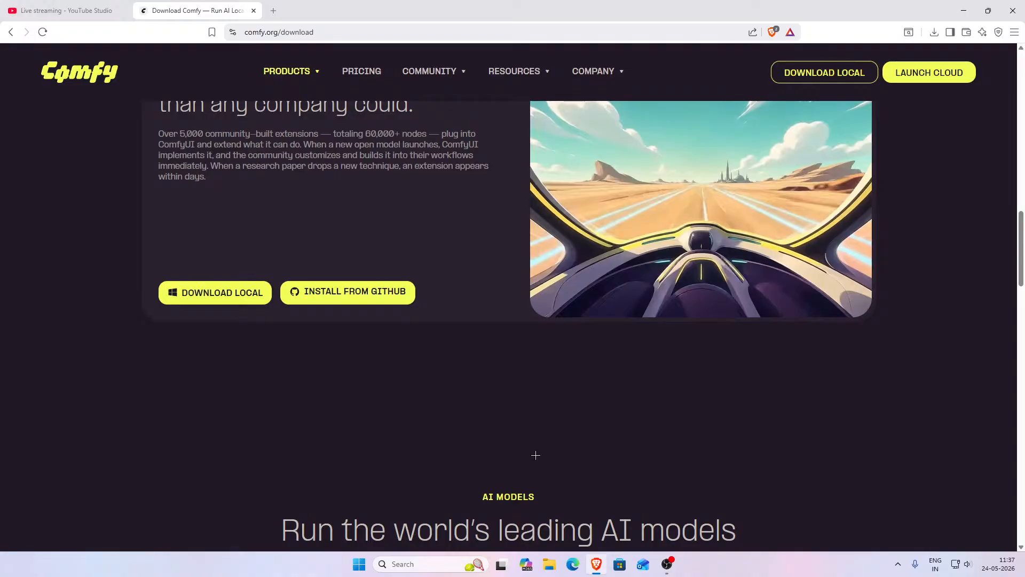
left_click(665, 563)
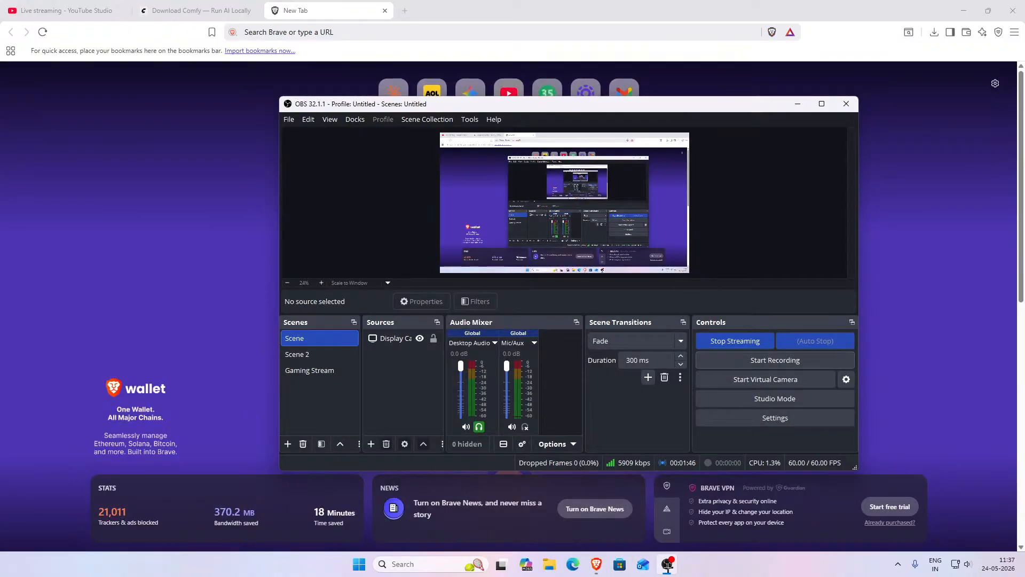
left_click(667, 565)
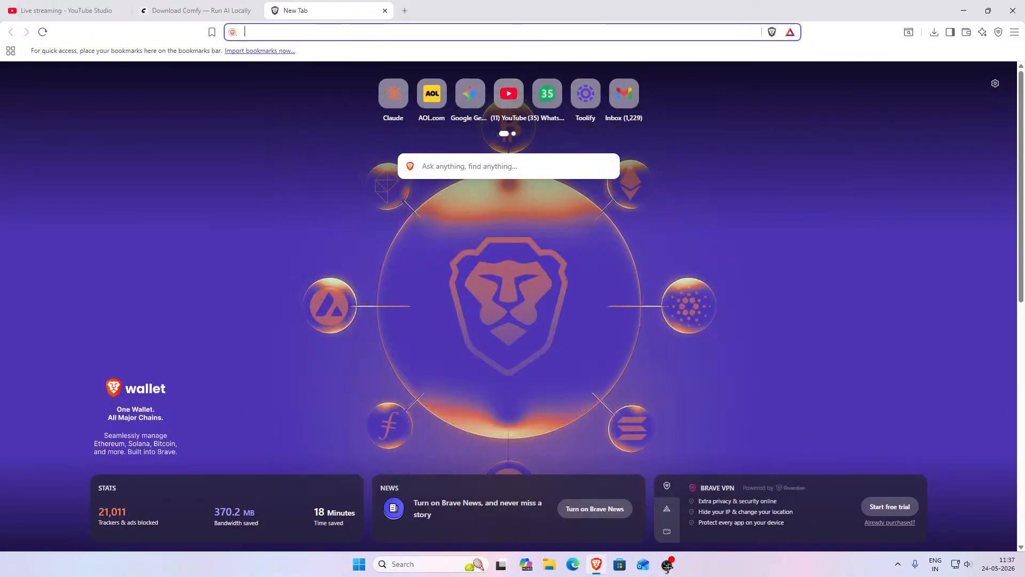
left_click(386, 10)
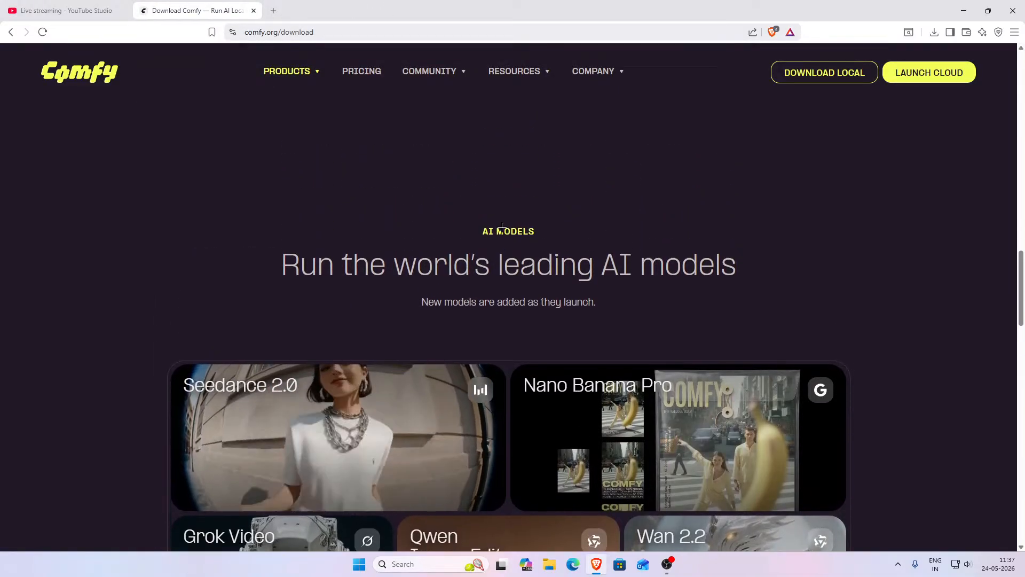
- Scroll through the download page's AI models, products and FAQ sections
scroll(501, 226, "up", 4)
scroll(502, 266, "down", 3)
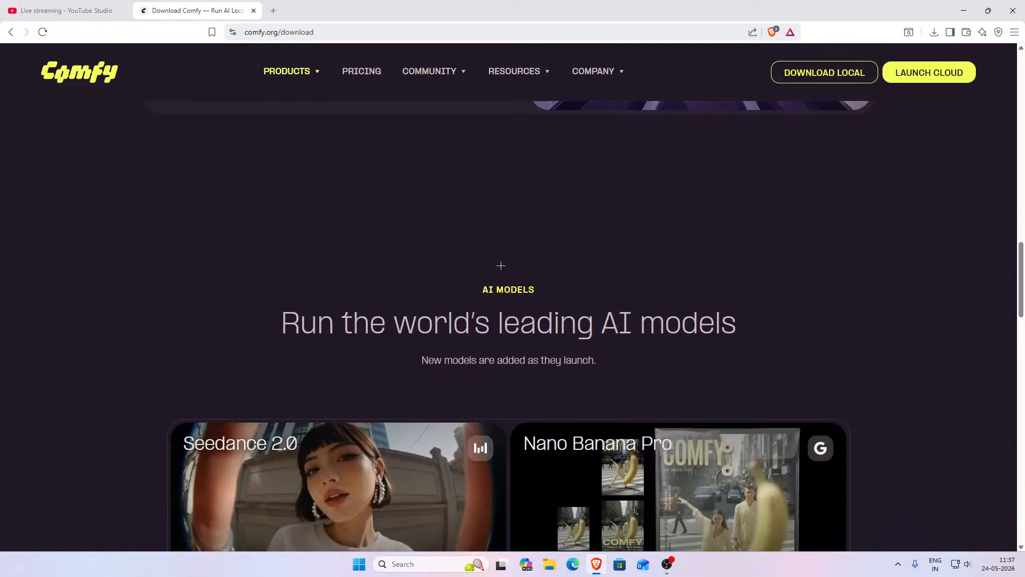
scroll(501, 265, "down", 2)
left_click_drag(283, 210, 737, 223)
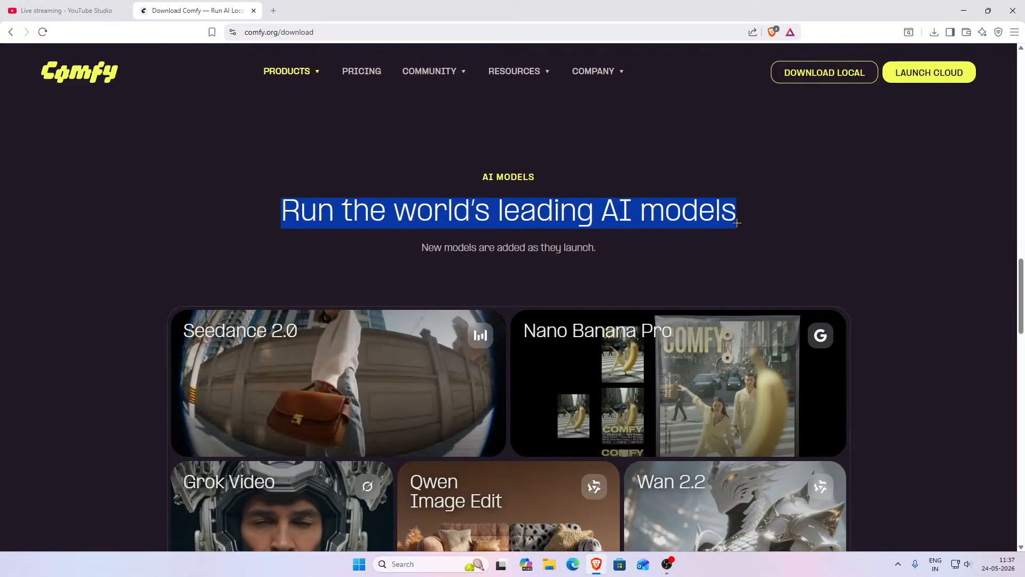
left_click(736, 223)
scroll(546, 231, "down", 2)
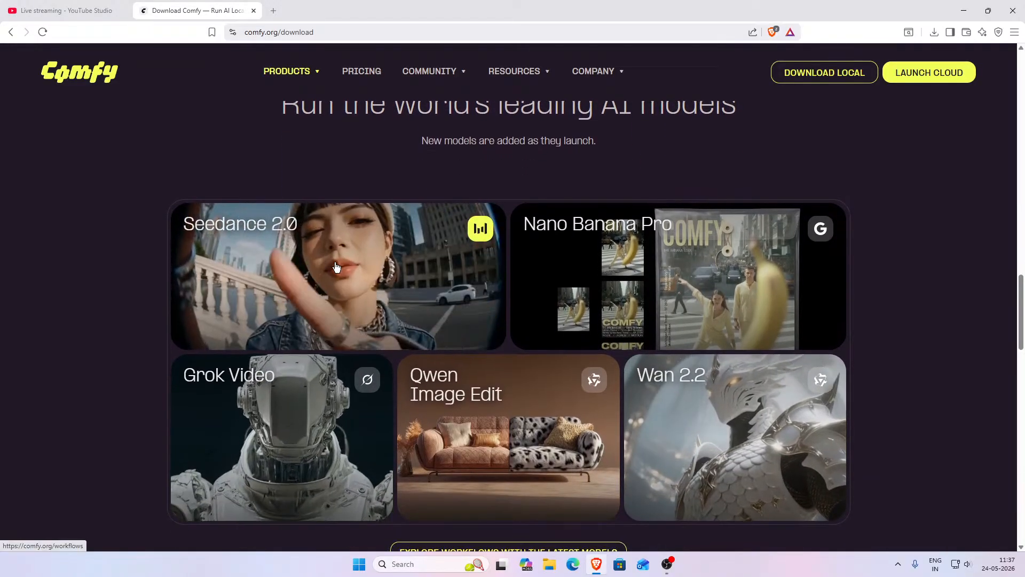
scroll(331, 321, "down", 1)
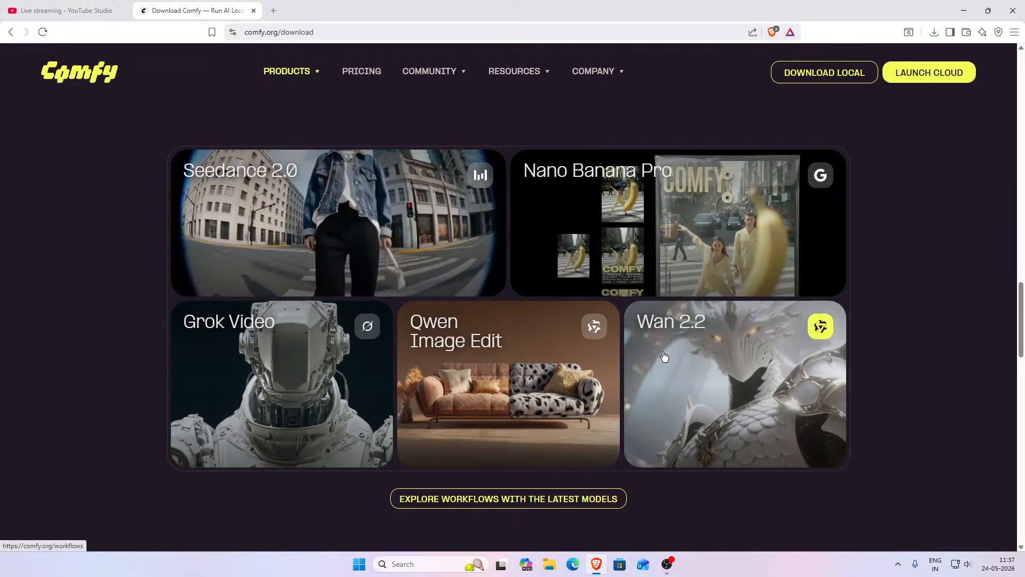
scroll(662, 355, "down", 5)
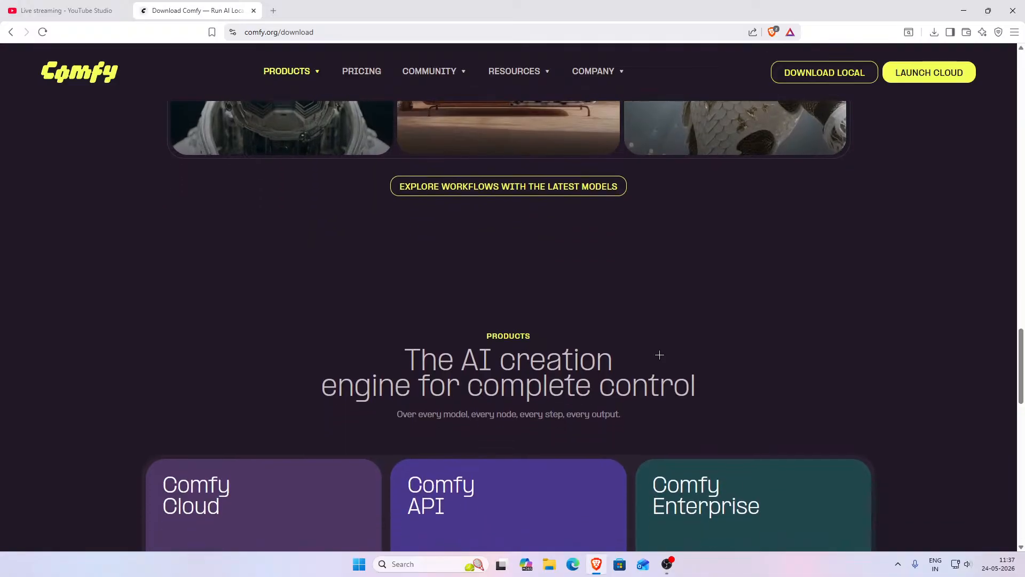
scroll(660, 355, "down", 4)
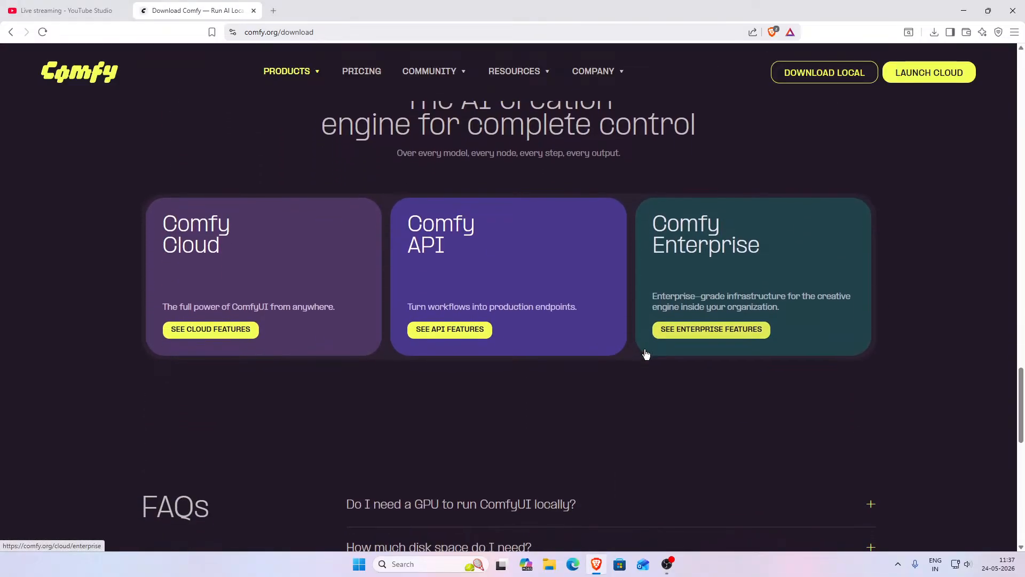
scroll(646, 354, "down", 7)
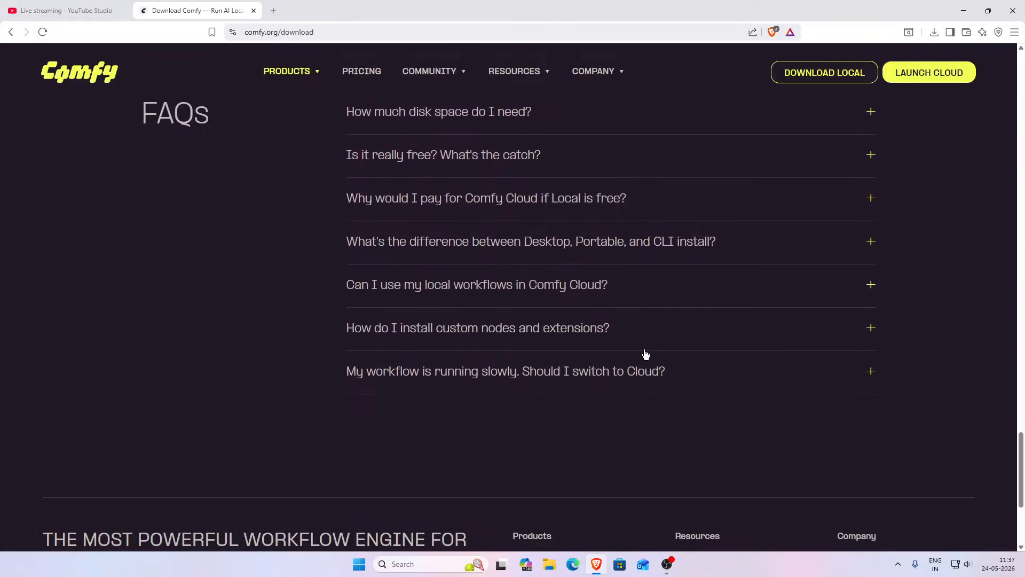
scroll(645, 354, "up", 3)
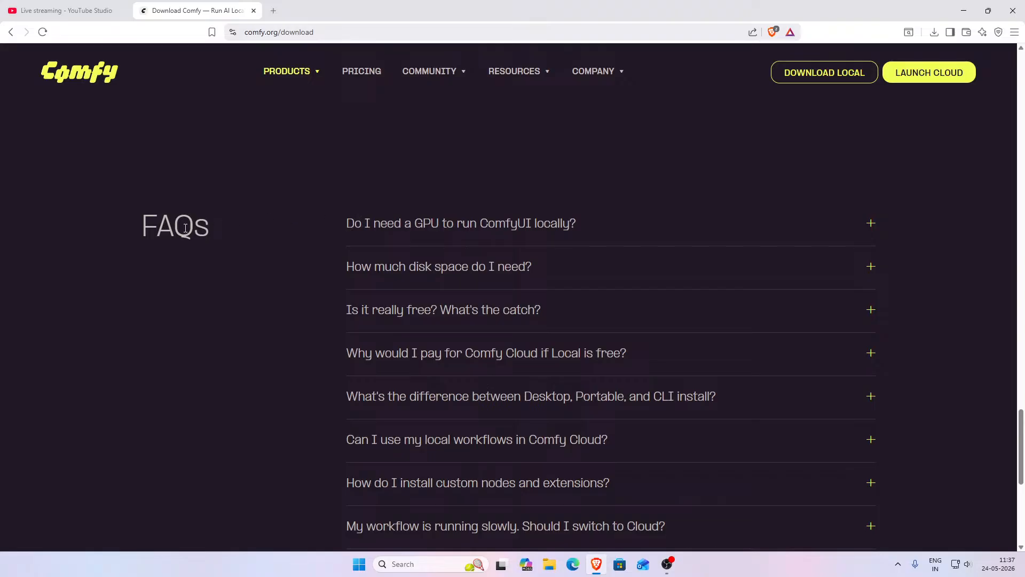
- Expand and collapse the FAQ about needing a GPU to run ComfyUI locally, and return to the page top
left_click(608, 225)
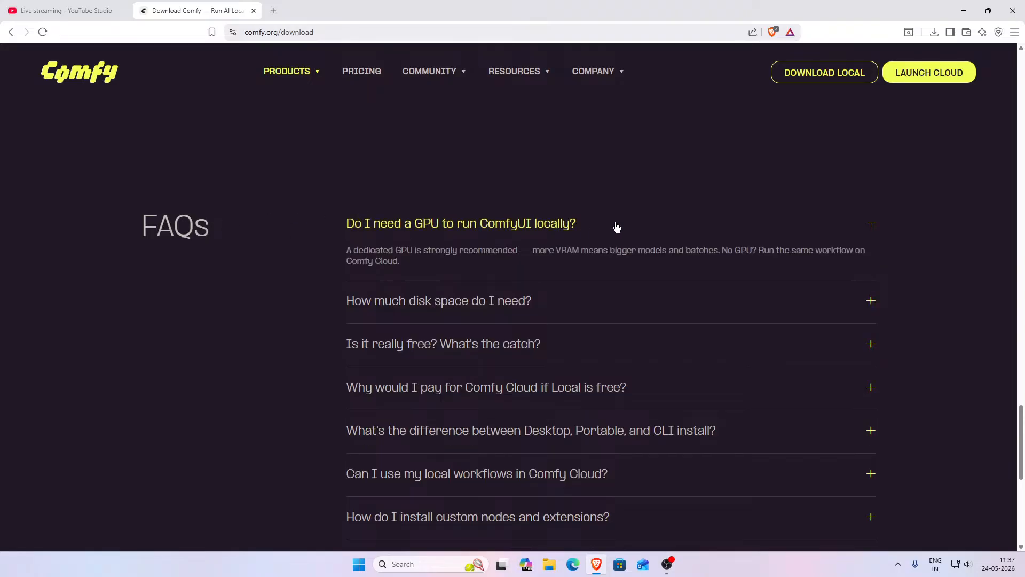
left_click(618, 229)
scroll(612, 278, "down", 6)
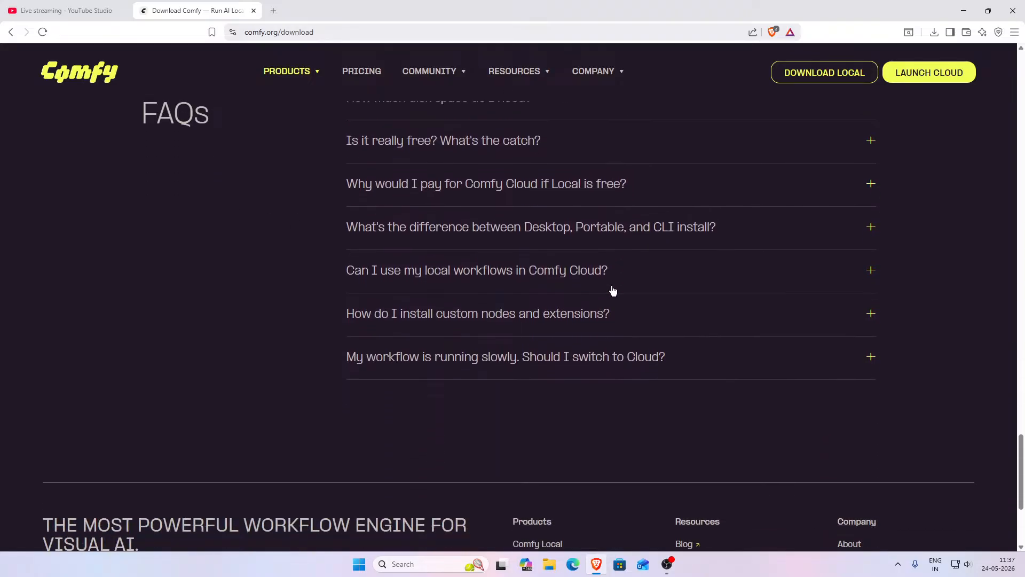
scroll(611, 286, "up", 7)
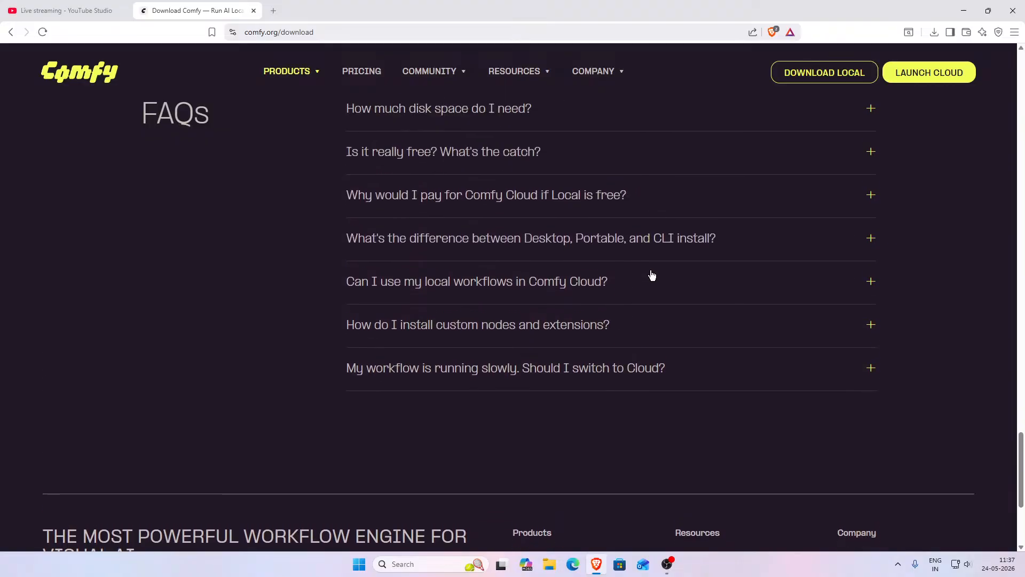
left_click_drag(1020, 422, 997, 75)
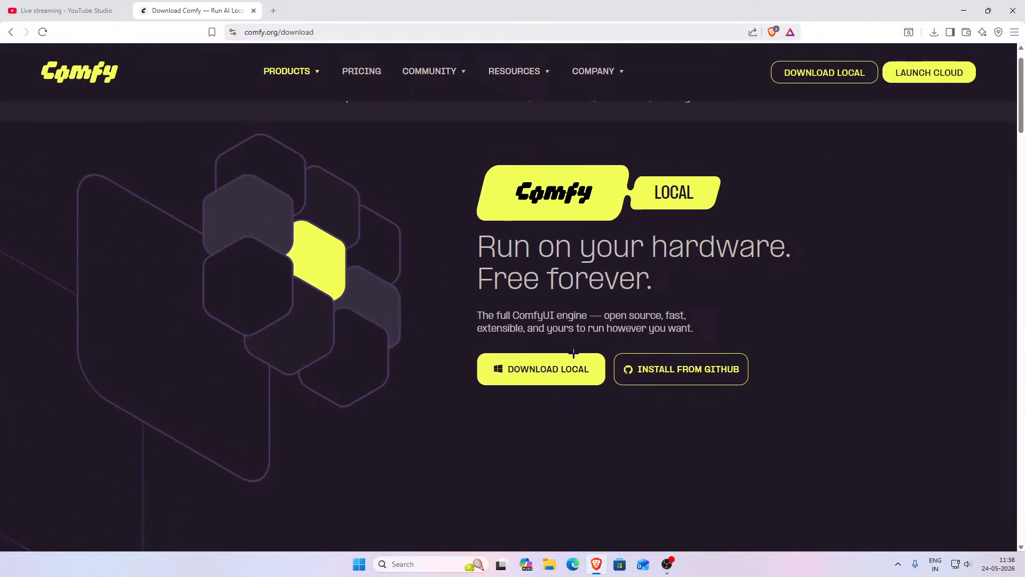
- Download the Windows installer, saving ComfyUI Setup 0.9.3 - x64.exe in Downloads, and open the downloads list
left_click(560, 366)
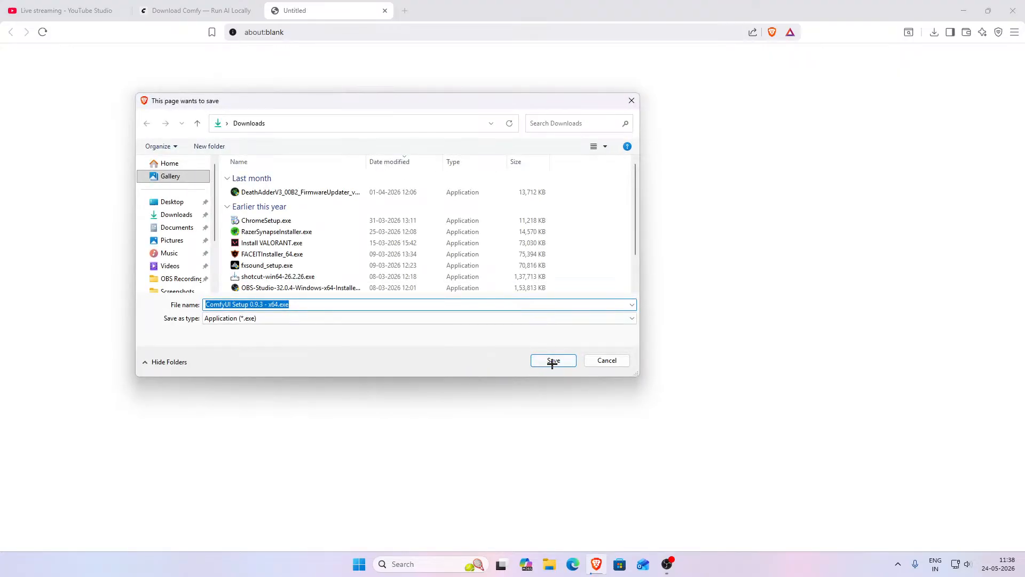
left_click(553, 361)
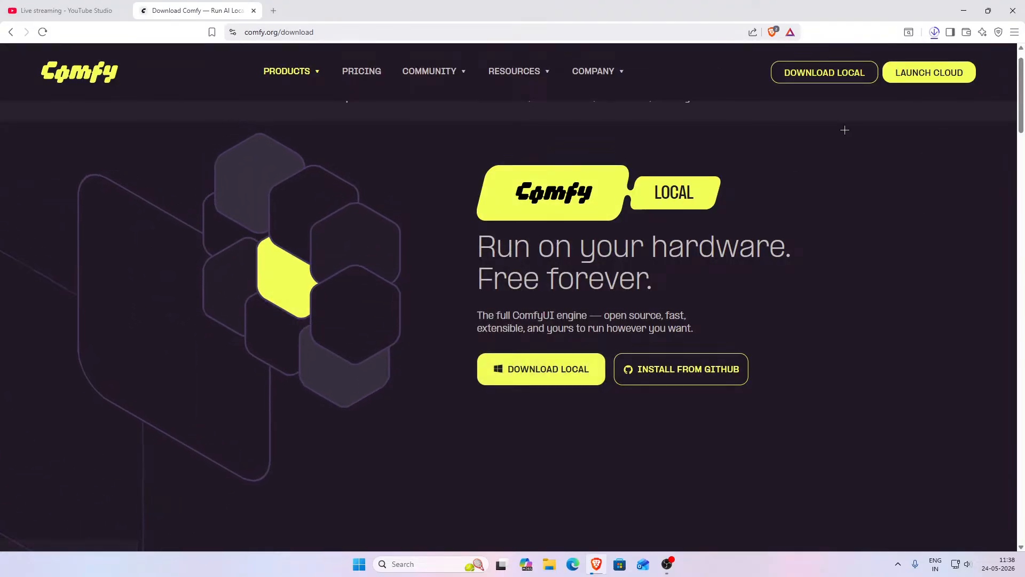
left_click(935, 32)
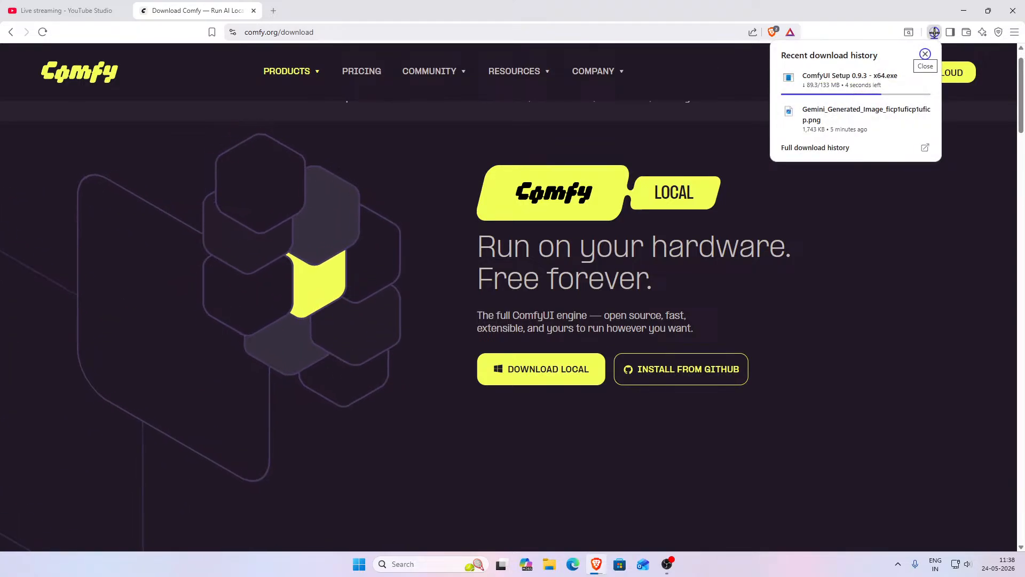
left_click(934, 33)
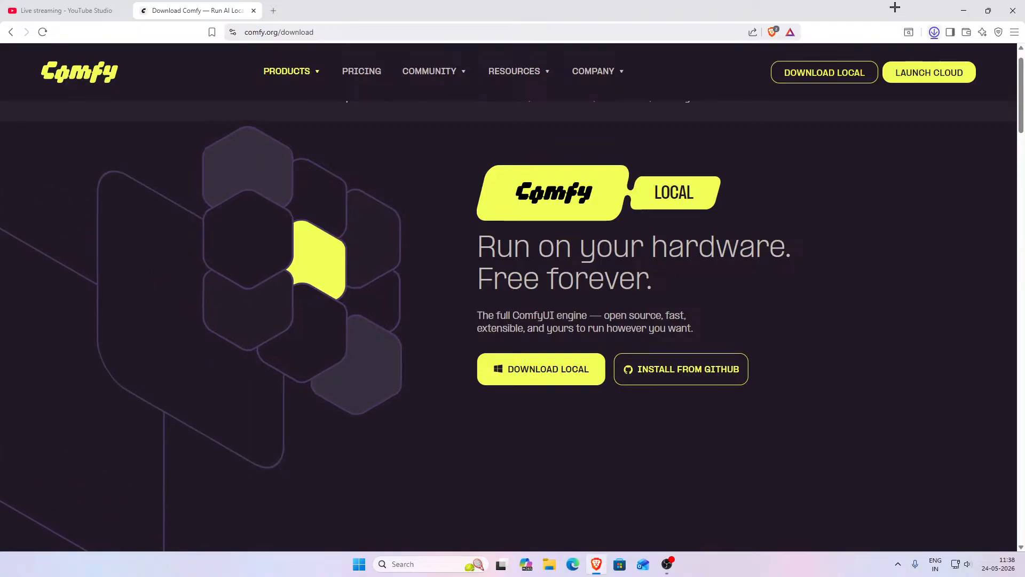
- Open the Pricing page and review the Comfy Cloud subscription plans and what they include
left_click(361, 72)
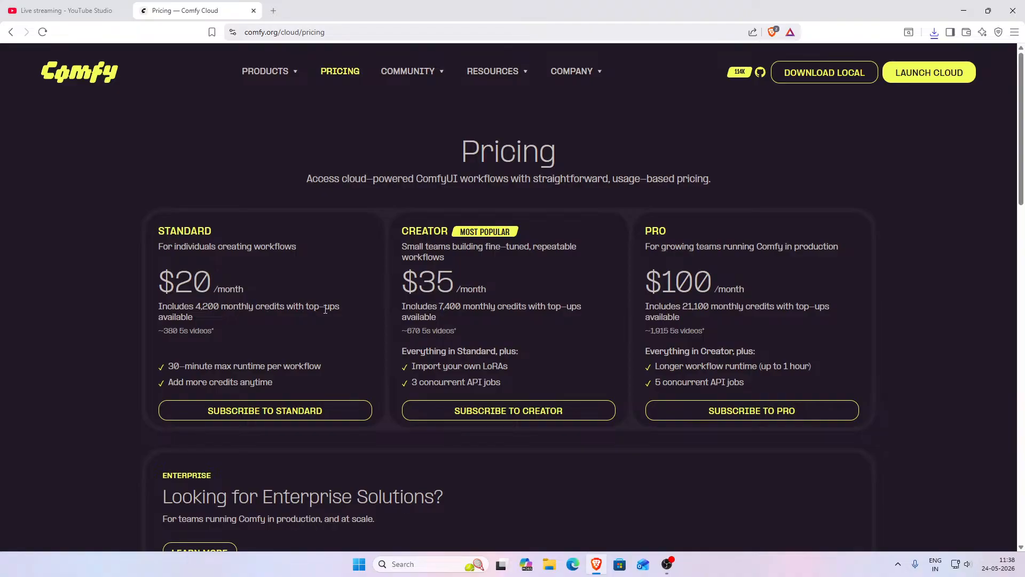
scroll(313, 299, "down", 7)
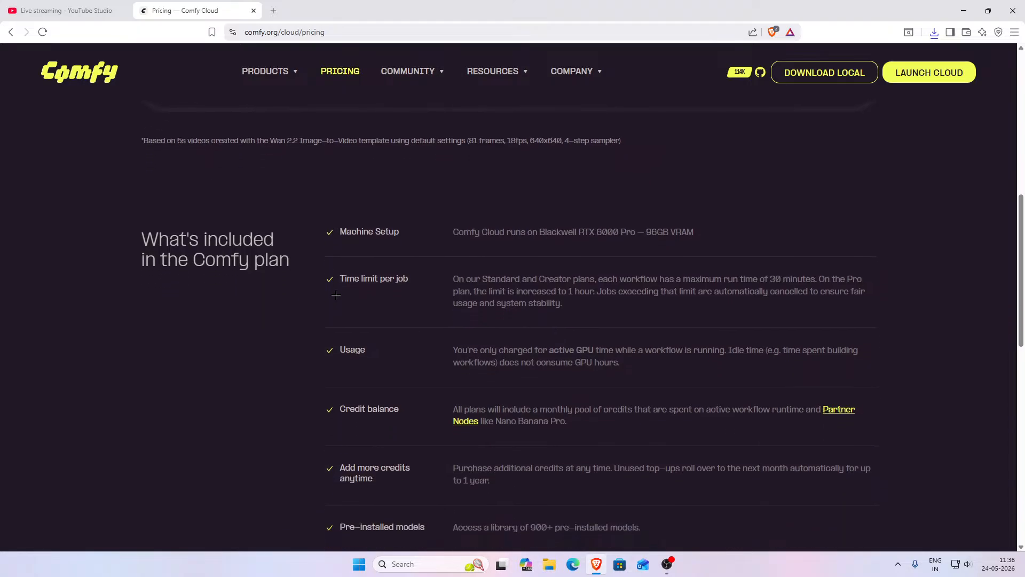
scroll(370, 288, "up", 5)
scroll(373, 289, "up", 3)
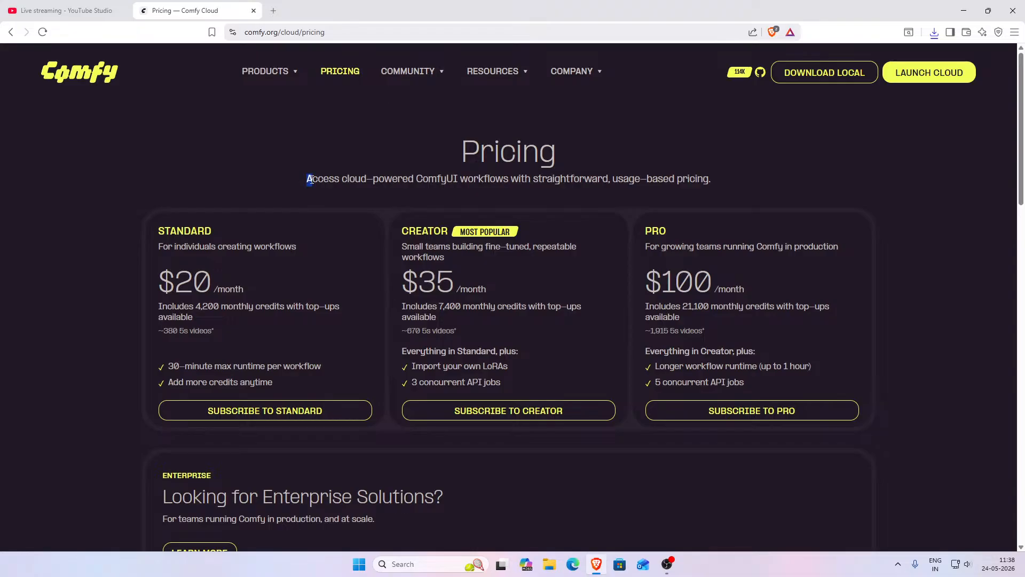
left_click_drag(309, 179, 720, 171)
left_click(720, 172)
scroll(241, 322, "down", 6)
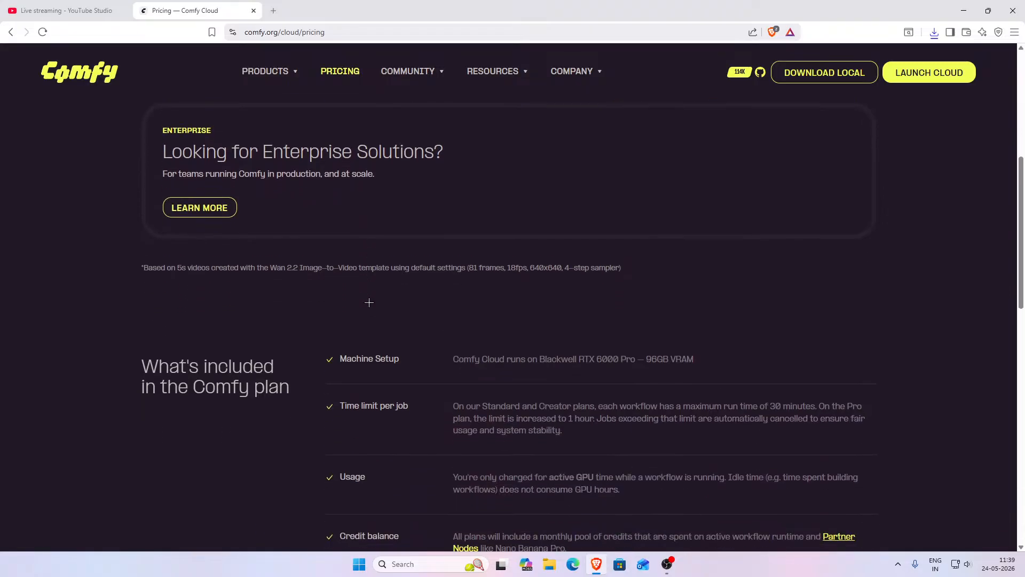
scroll(395, 331, "up", 6)
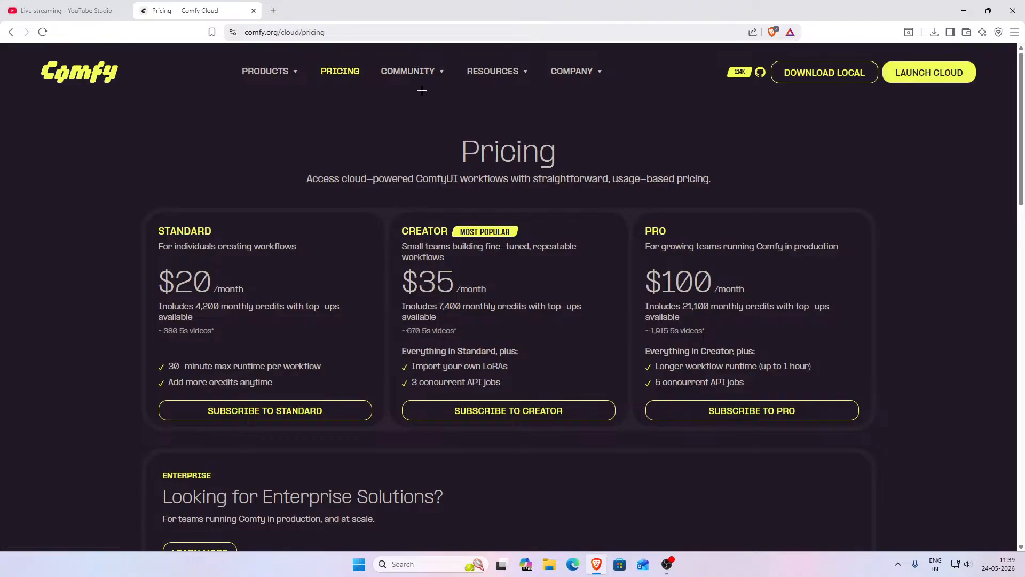
- Return to the Comfy Local download page through the Products menu
mouse_move(268, 79)
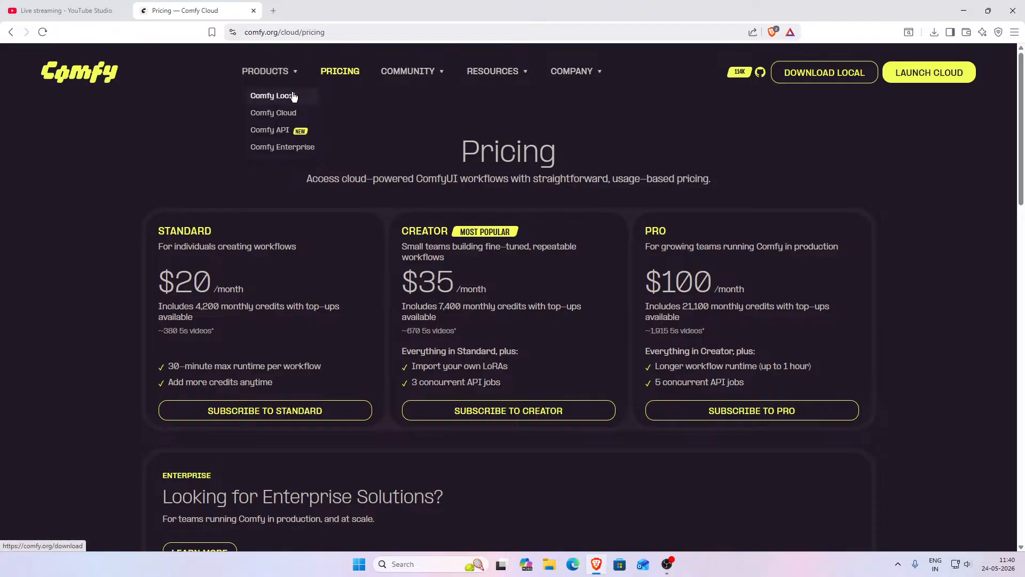
left_click(274, 95)
left_click_drag(477, 315, 666, 312)
left_click(667, 313)
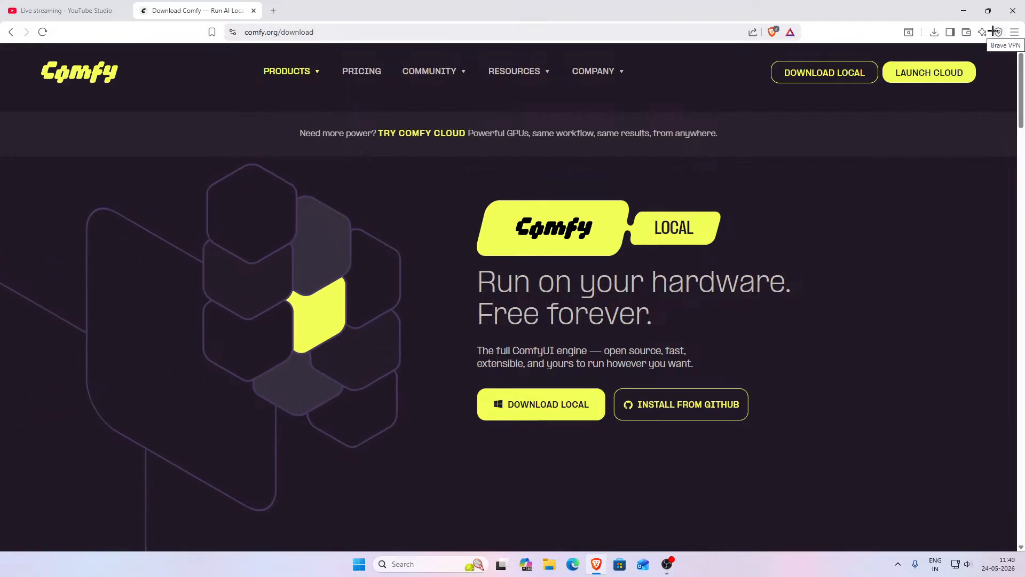
- Open the recent downloads list to check the ComfyUI installer download
left_click(934, 32)
left_click(935, 34)
left_click(935, 33)
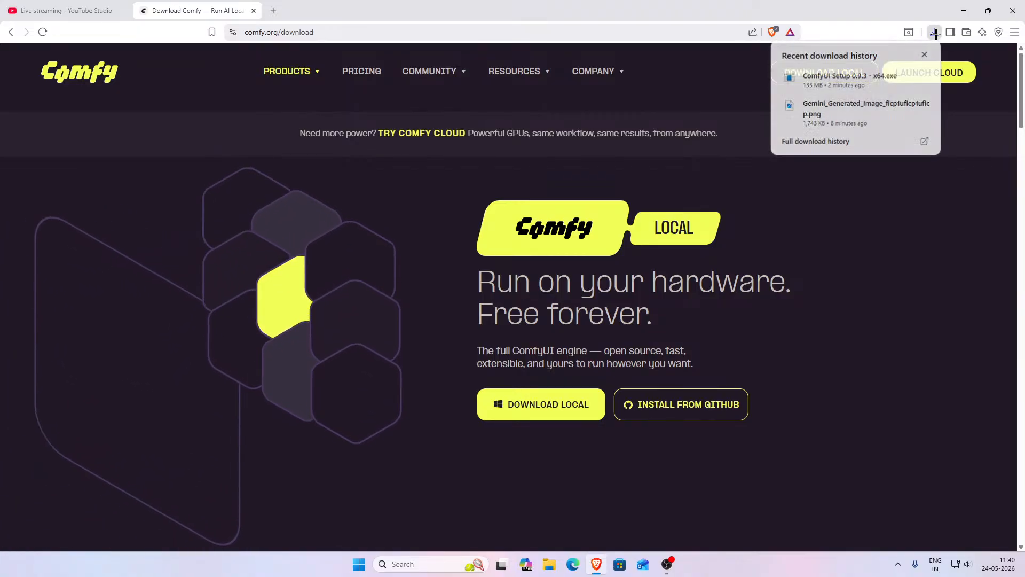
- Open the downloaded ComfyUI Setup 0.9.3 - x64.exe installer from the Downloads folder
left_click(936, 33)
left_click(935, 34)
left_click(849, 88)
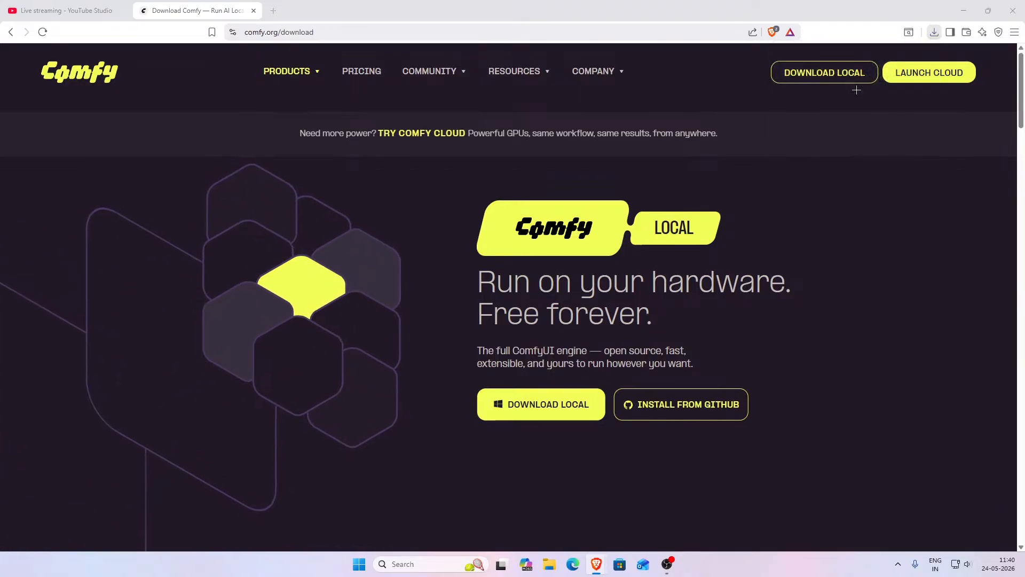
key("super+d")
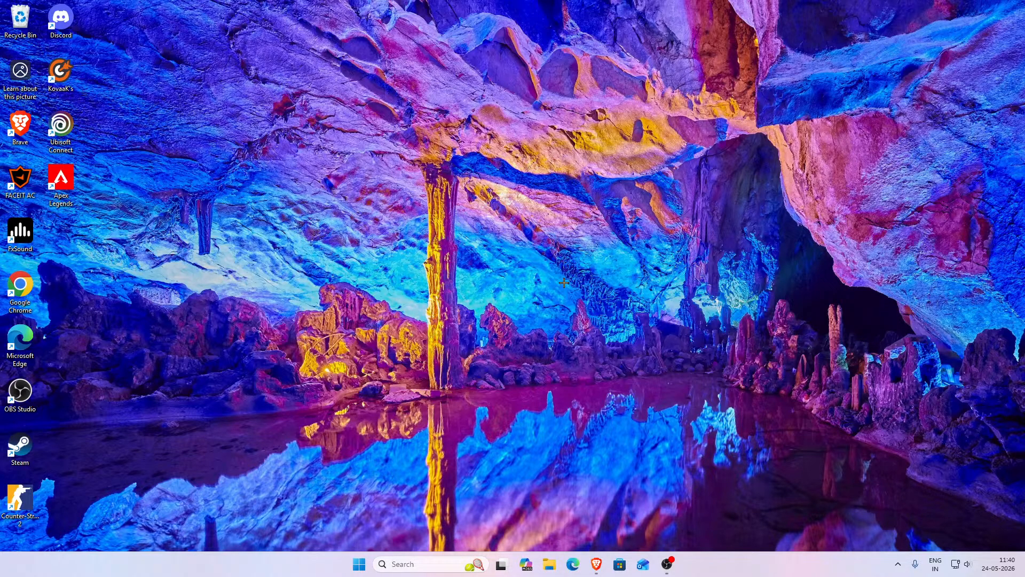
left_click(549, 564)
left_click(358, 264)
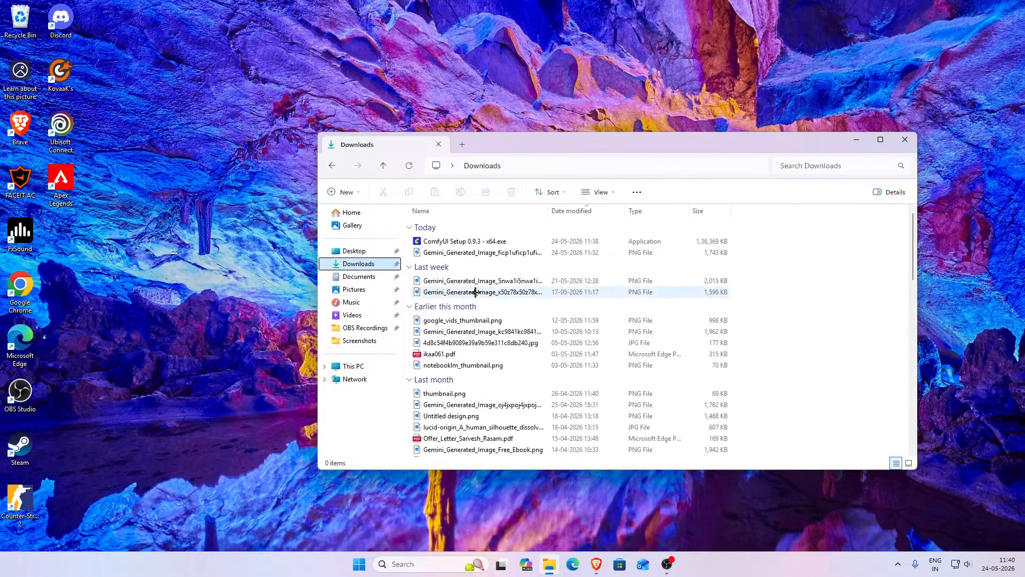
double_click(494, 241)
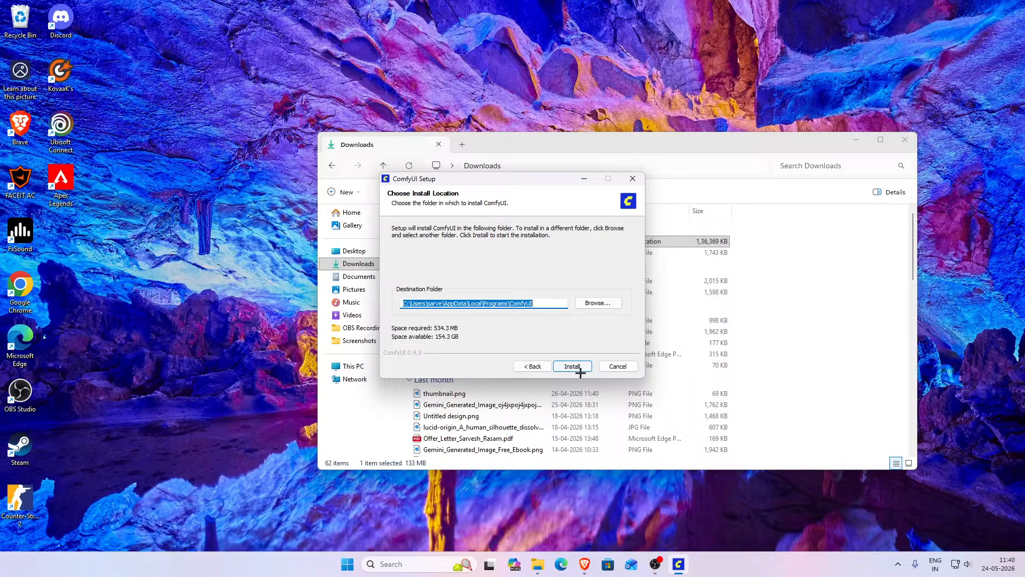
- Install ComfyUI to the default folder and finish setup with Run ComfyUI enabled
left_click(577, 367)
left_click(578, 367)
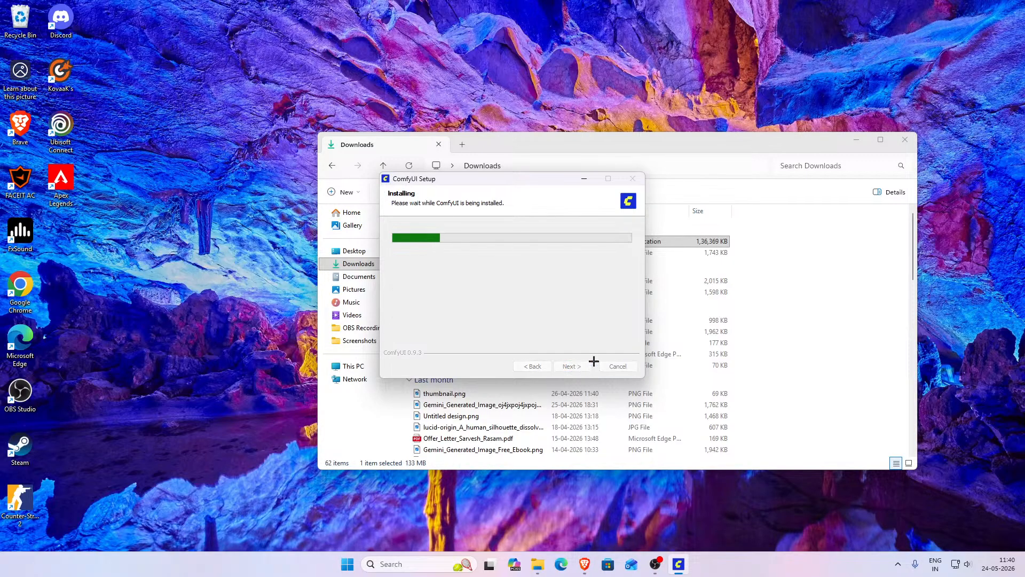
left_click(902, 141)
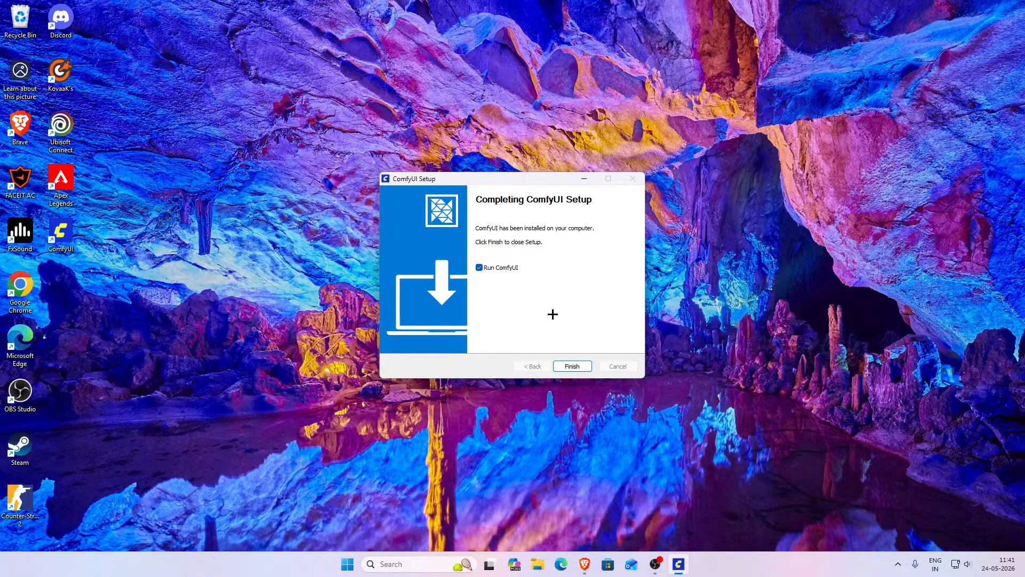
left_click(570, 365)
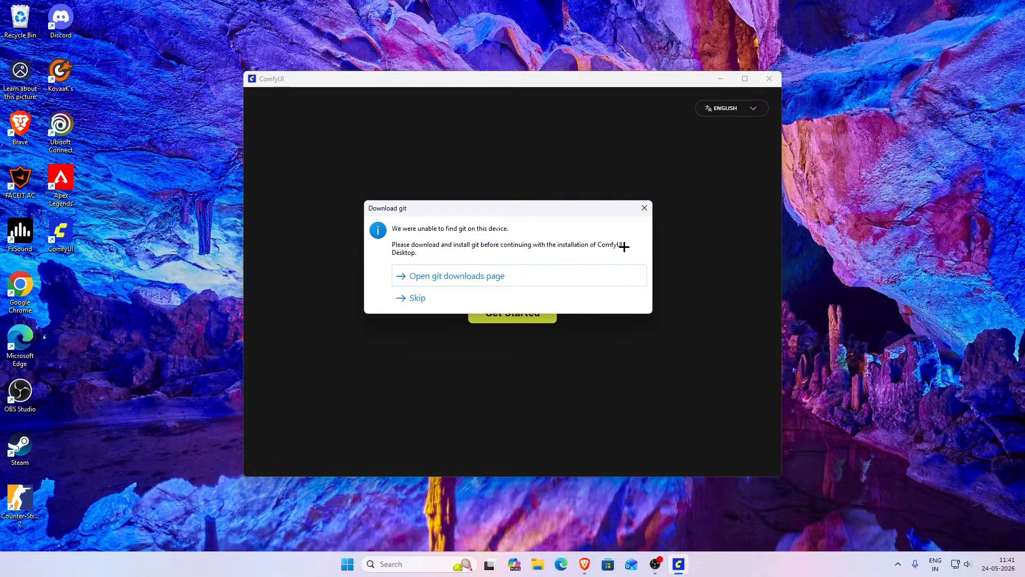
- Open the Git downloads page for Windows from the missing-git prompt
left_click(469, 275)
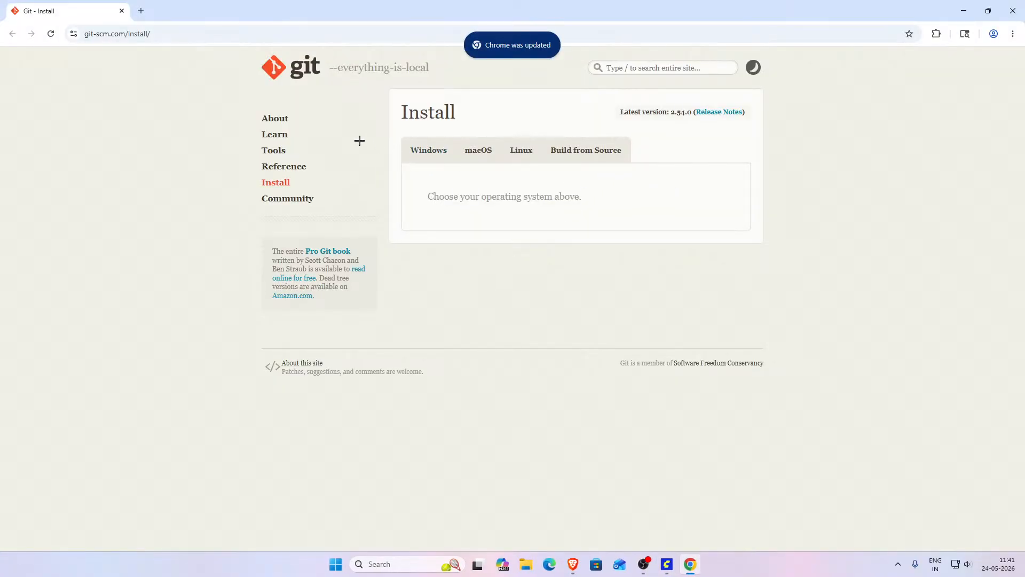
left_click(963, 11)
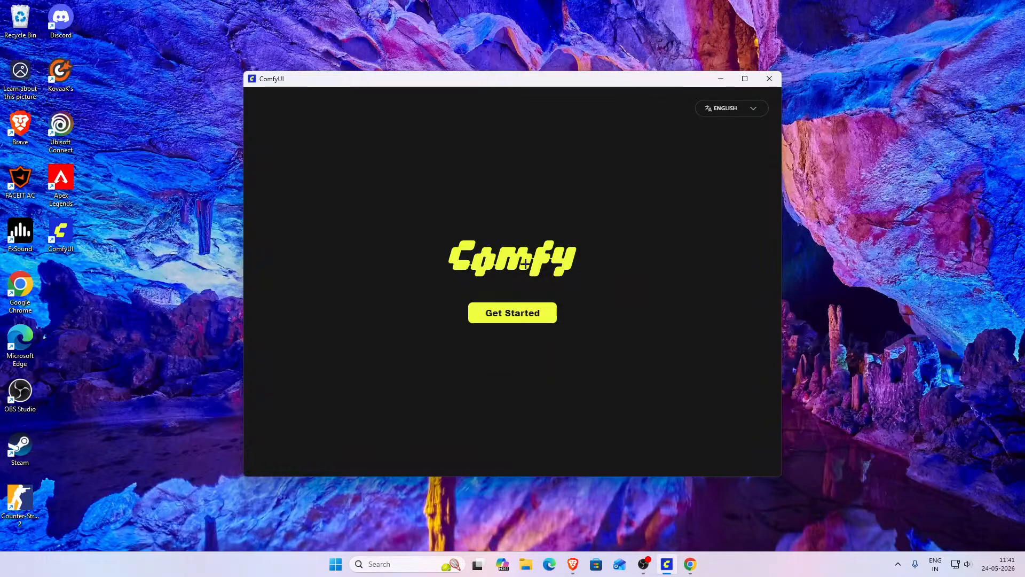
left_click(690, 564)
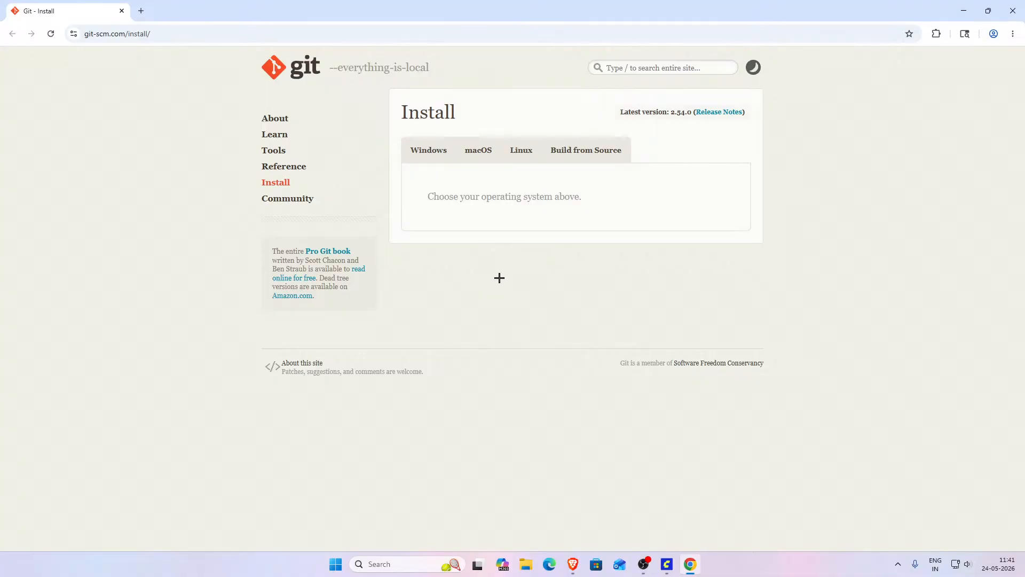
left_click(284, 186)
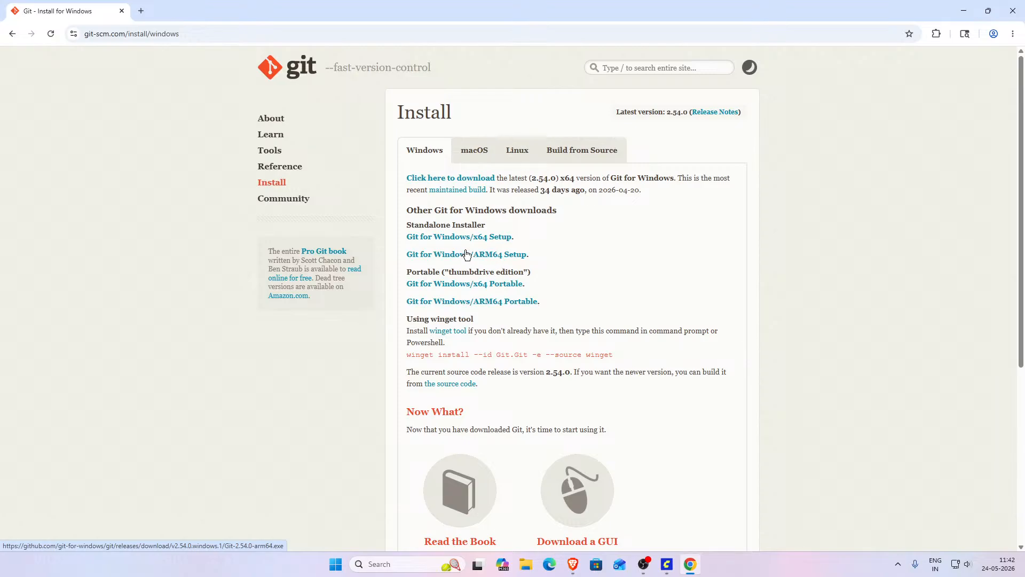
- Download and run Git for Windows x64 Setup, keeping the default destination, components and Start Menu folder
left_click(480, 236)
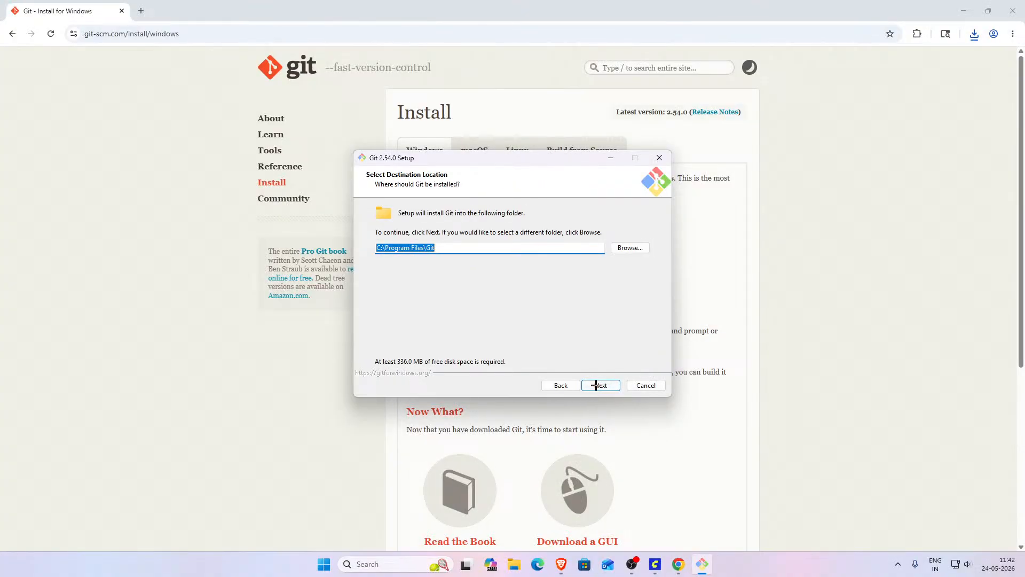
left_click(596, 385)
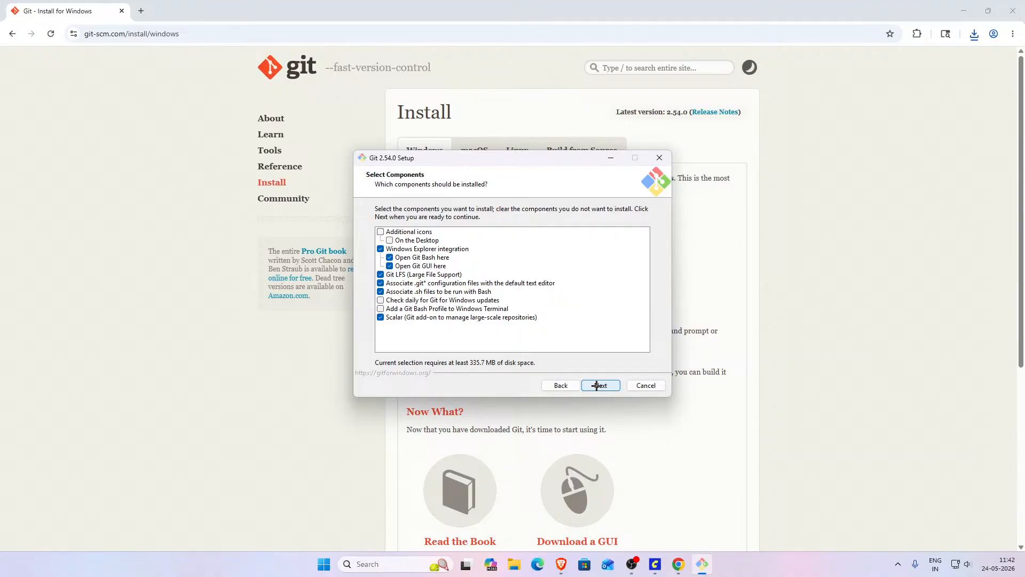
left_click(597, 385)
left_click(597, 385)
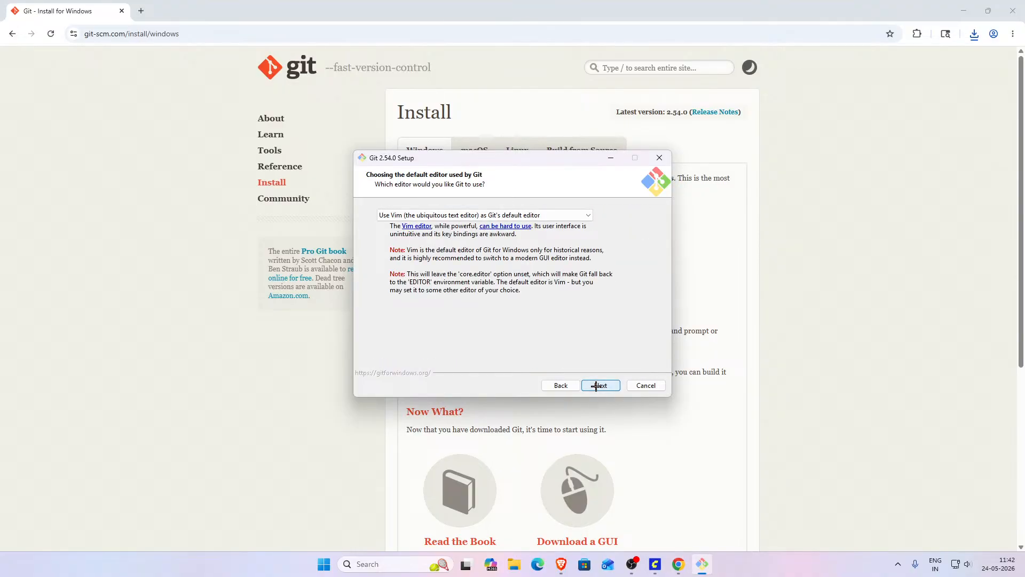
- Keep the default Git options for editor, initial branch name, PATH, SSH client and HTTPS backend
left_click(597, 385)
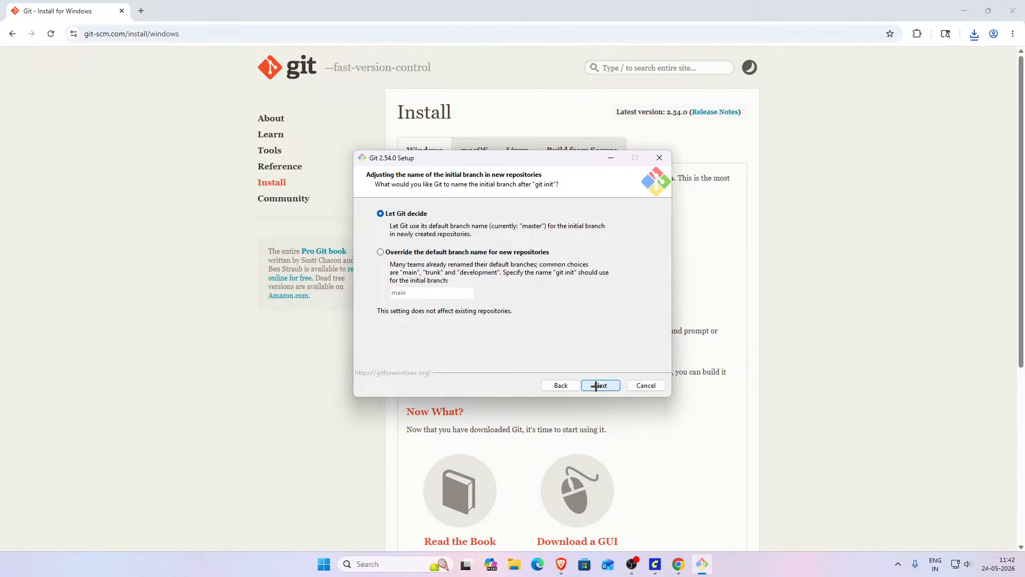
left_click(597, 384)
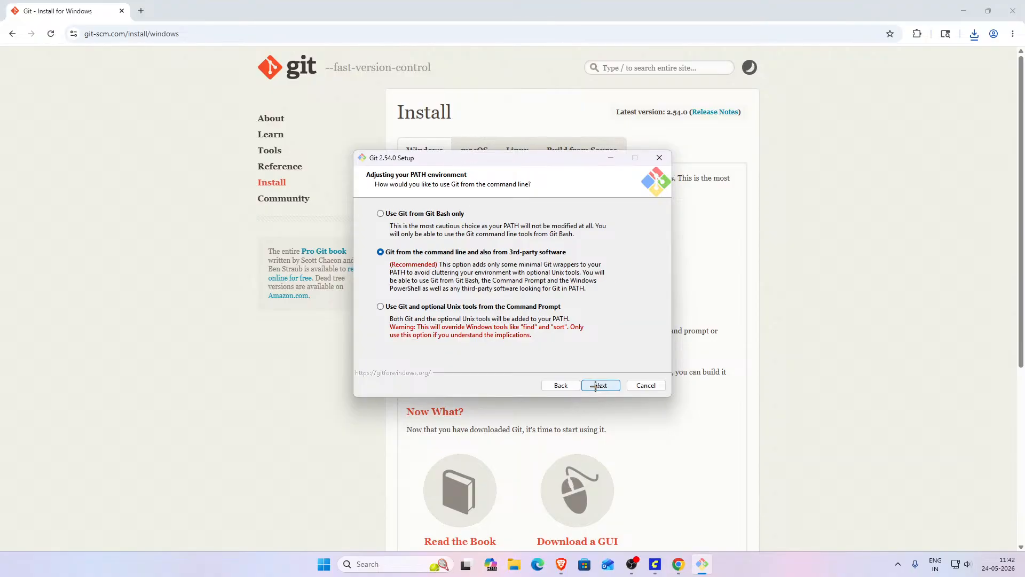
left_click(595, 385)
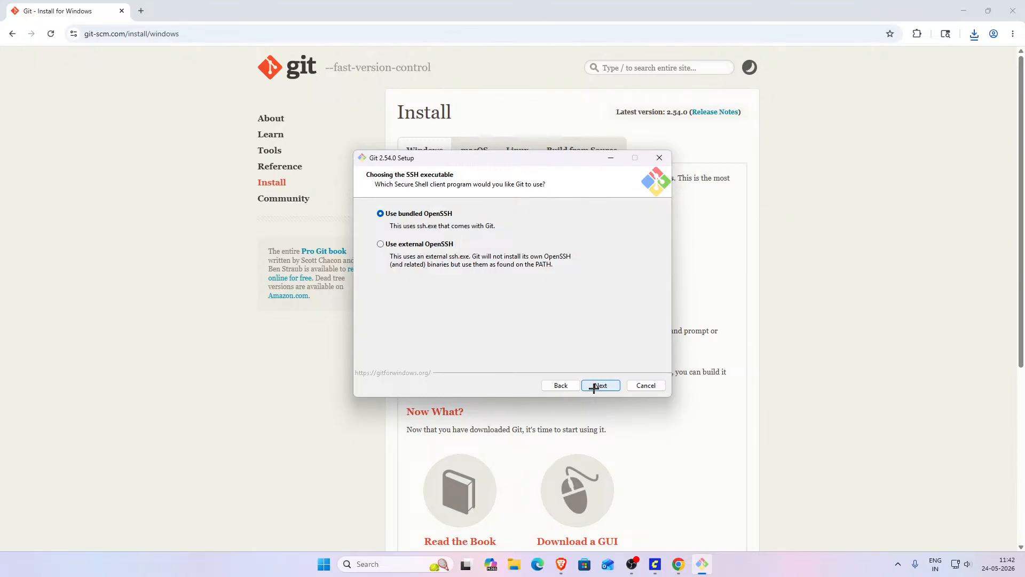
left_click(594, 386)
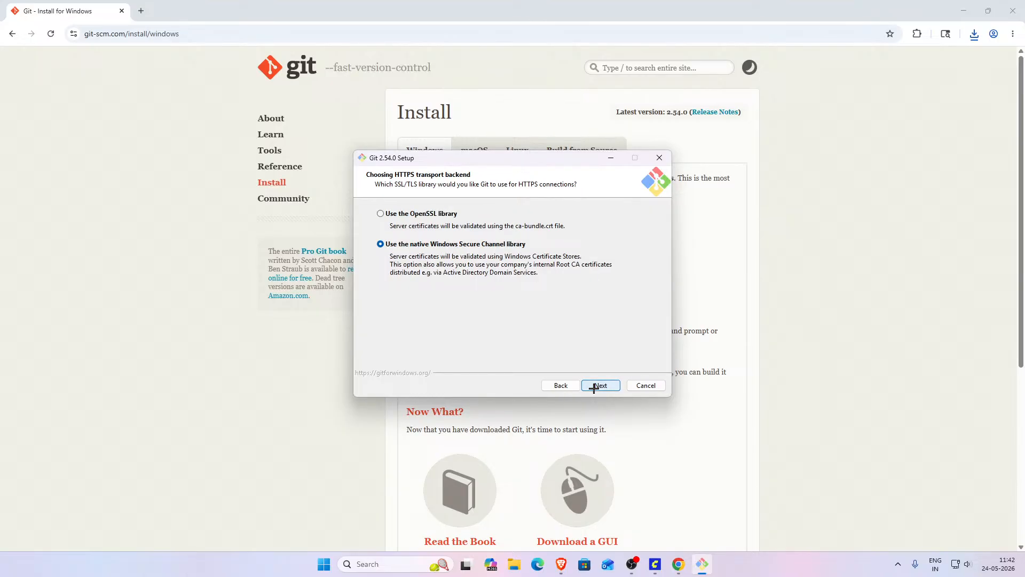
left_click(594, 386)
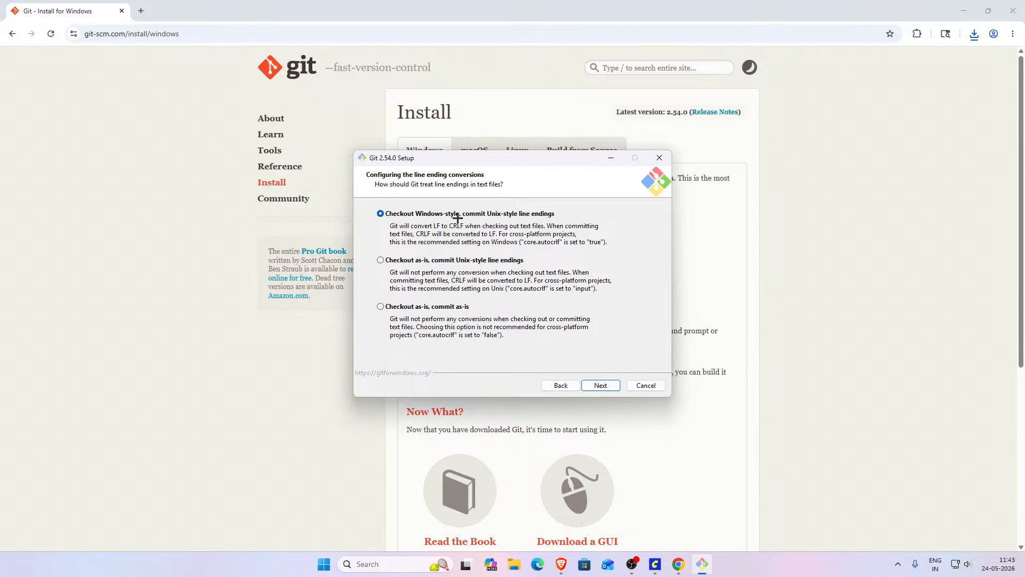
- Accept the remaining default Git options, install Git and finish the setup wizard
left_click(600, 385)
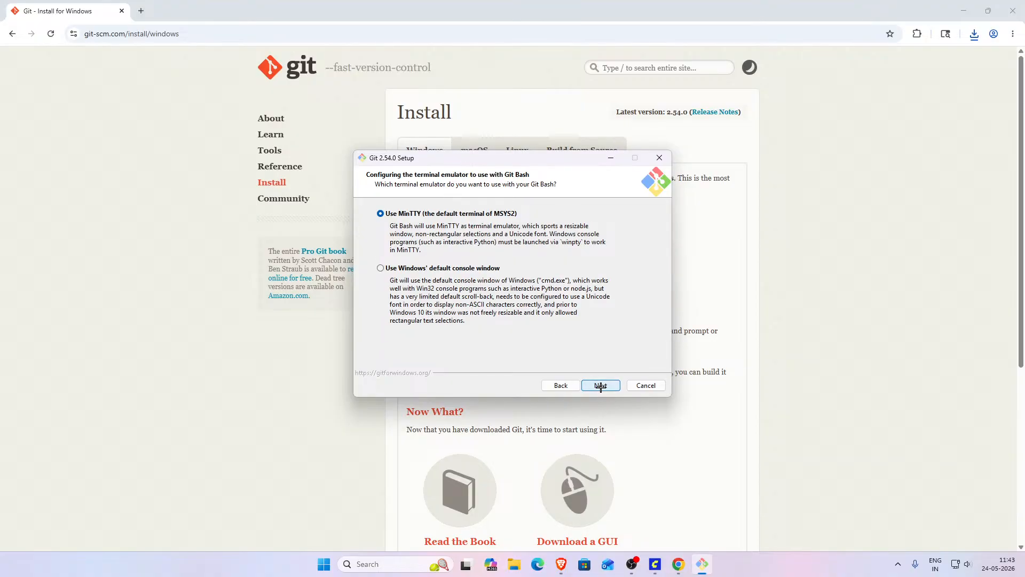
left_click(600, 386)
left_click(600, 386)
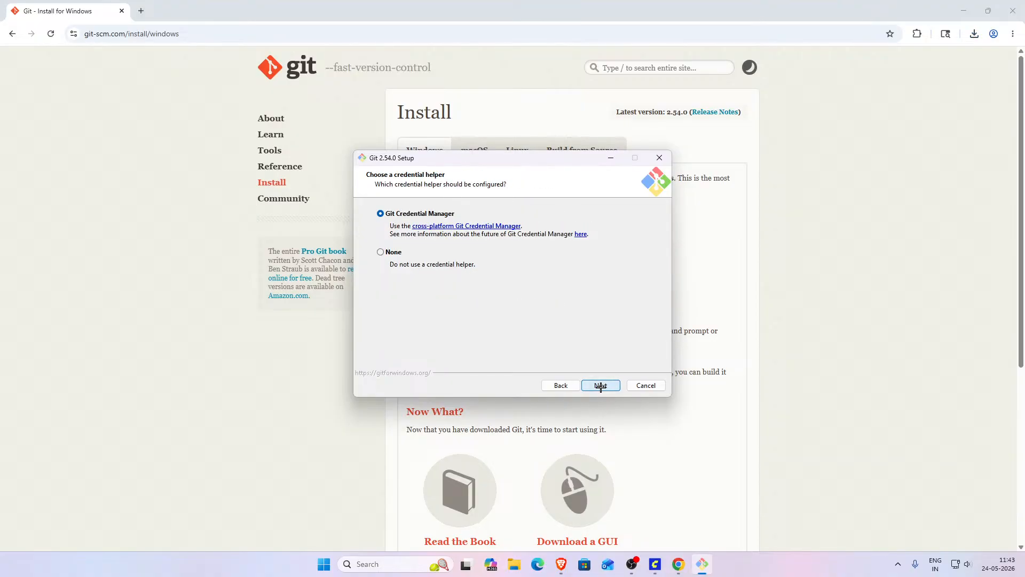
left_click(600, 386)
left_click(600, 386)
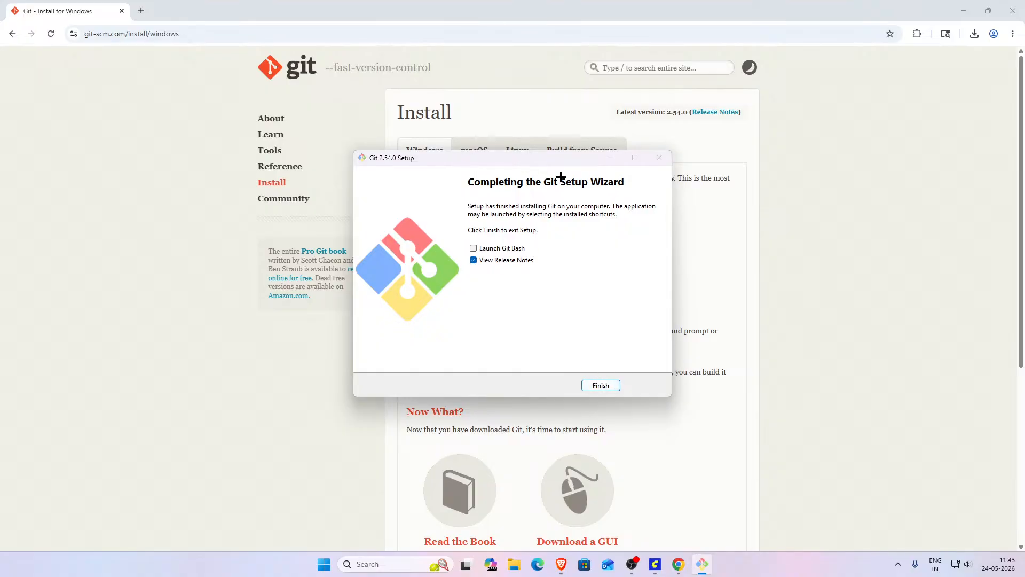
left_click(599, 385)
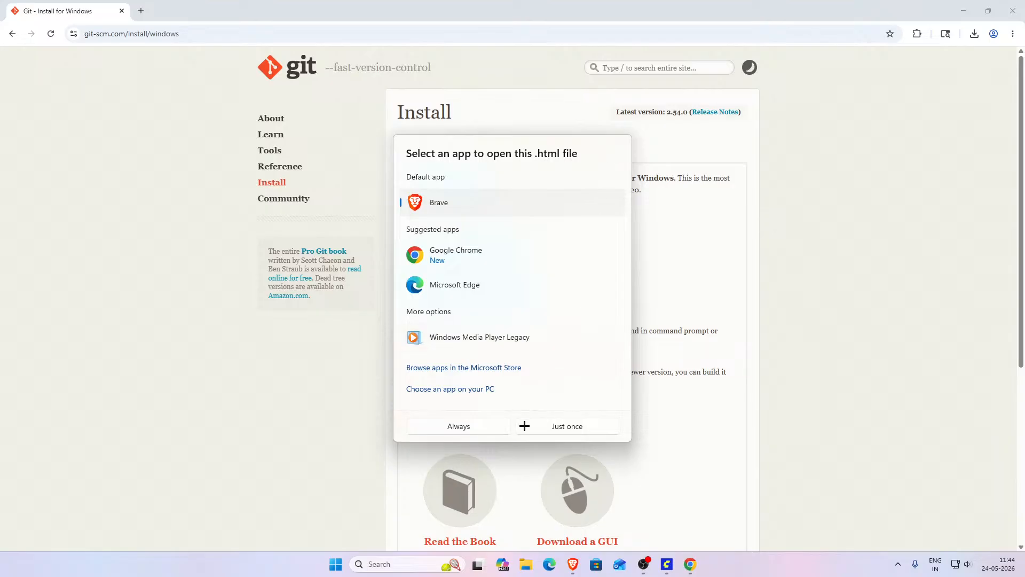
- Open the Git release notes once, then close that tab and minimize the browser windows
left_click(558, 427)
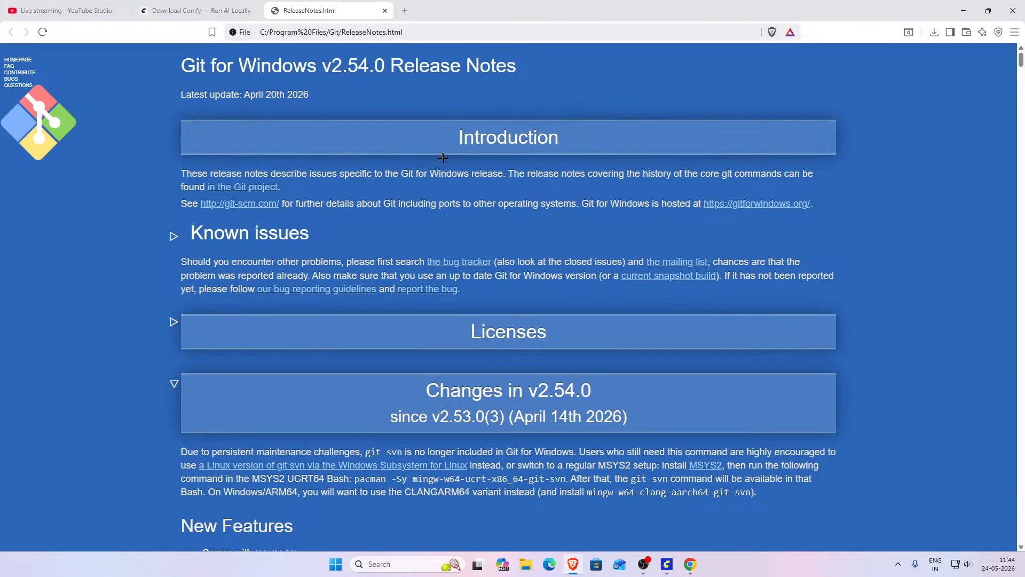
left_click(385, 11)
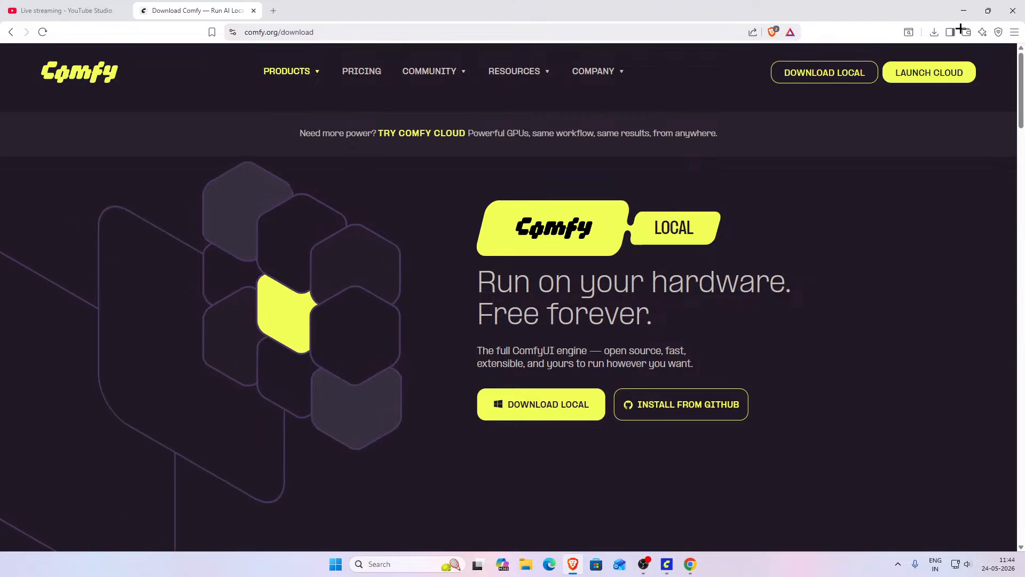
left_click(968, 11)
left_click(810, 11)
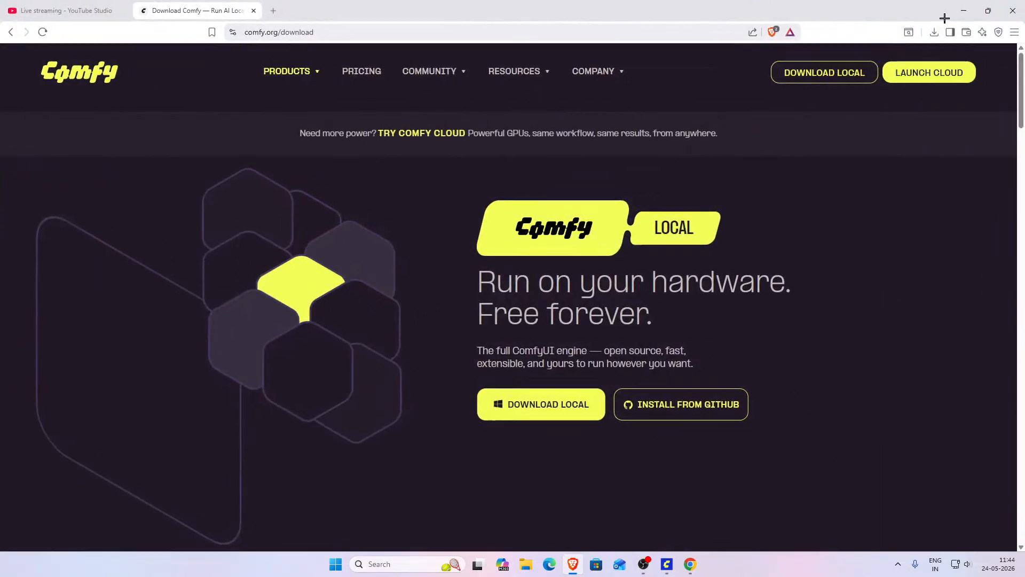
left_click(964, 11)
left_click(1013, 11)
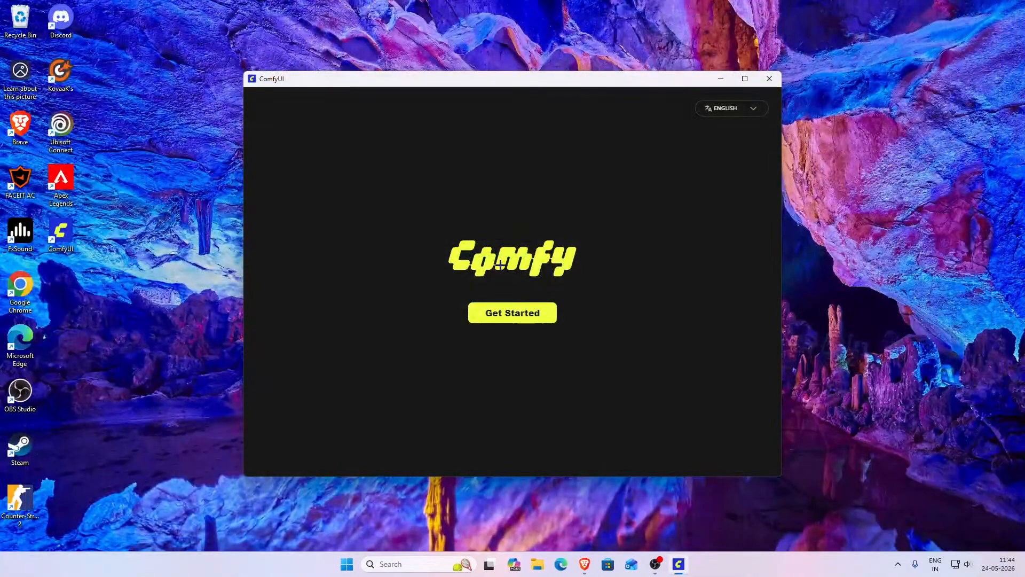
- Start the ComfyUI setup, choose the NVIDIA CUDA hardware setup and continue
left_click(508, 319)
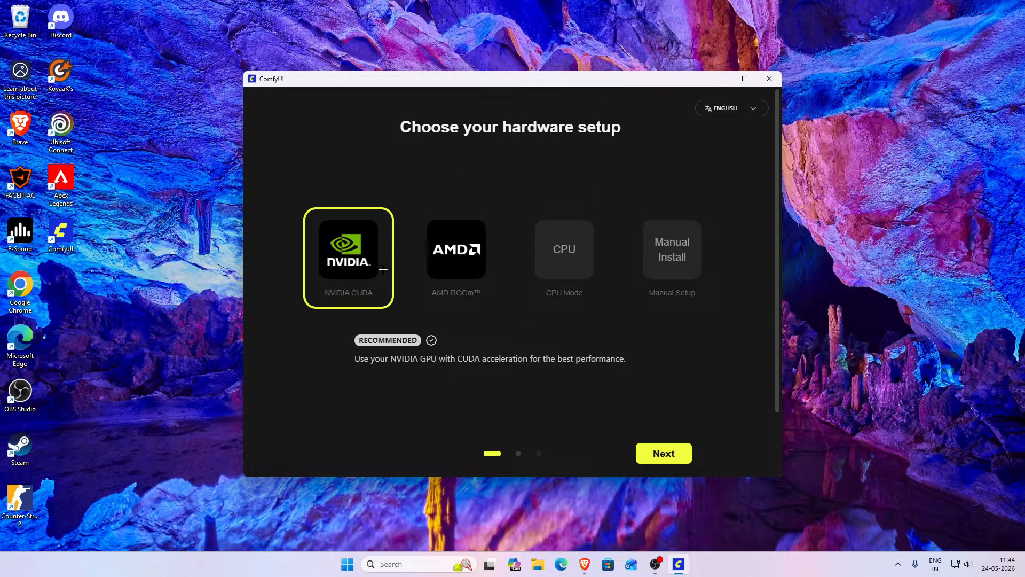
left_click(461, 274)
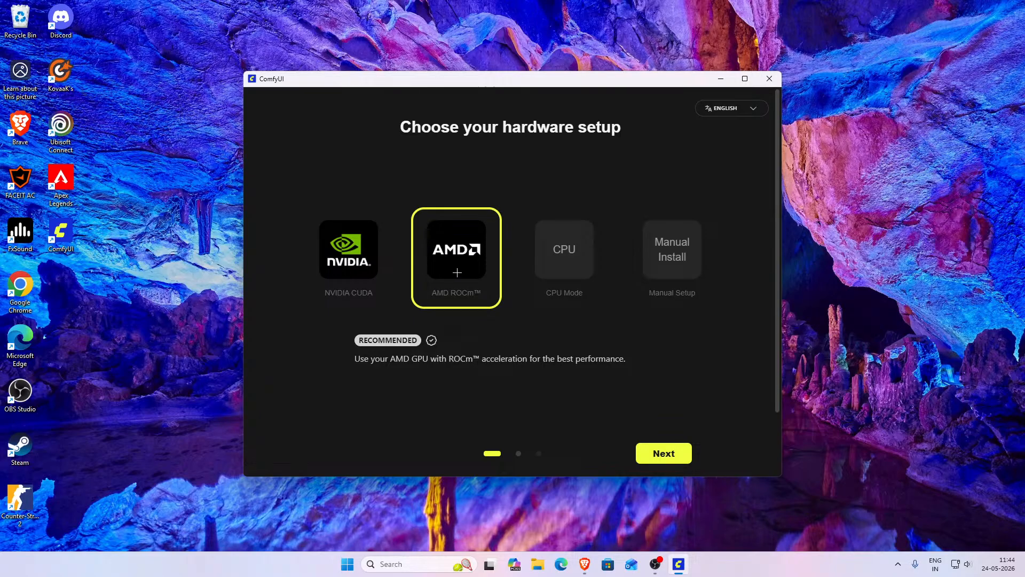
left_click(365, 254)
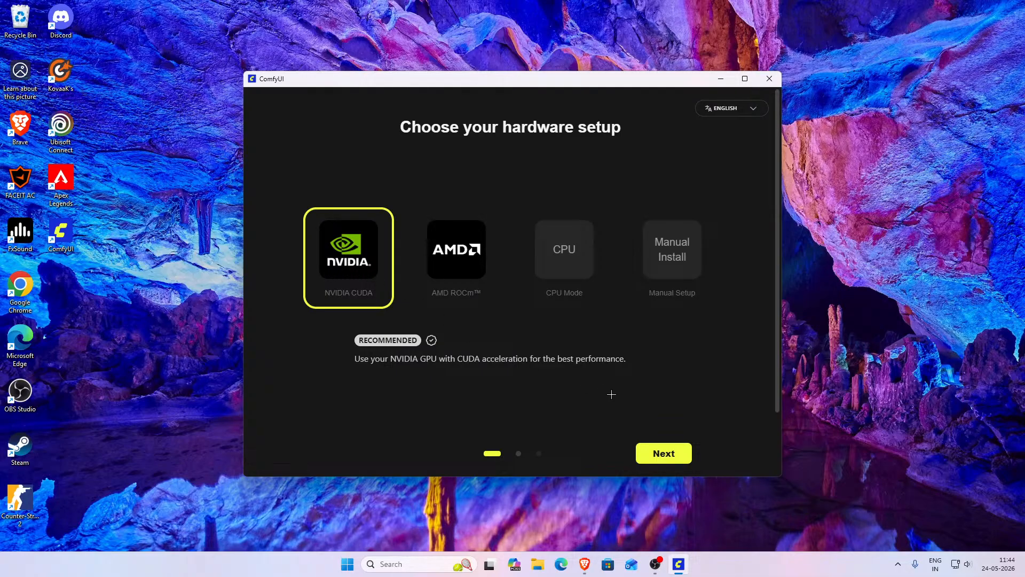
left_click(669, 451)
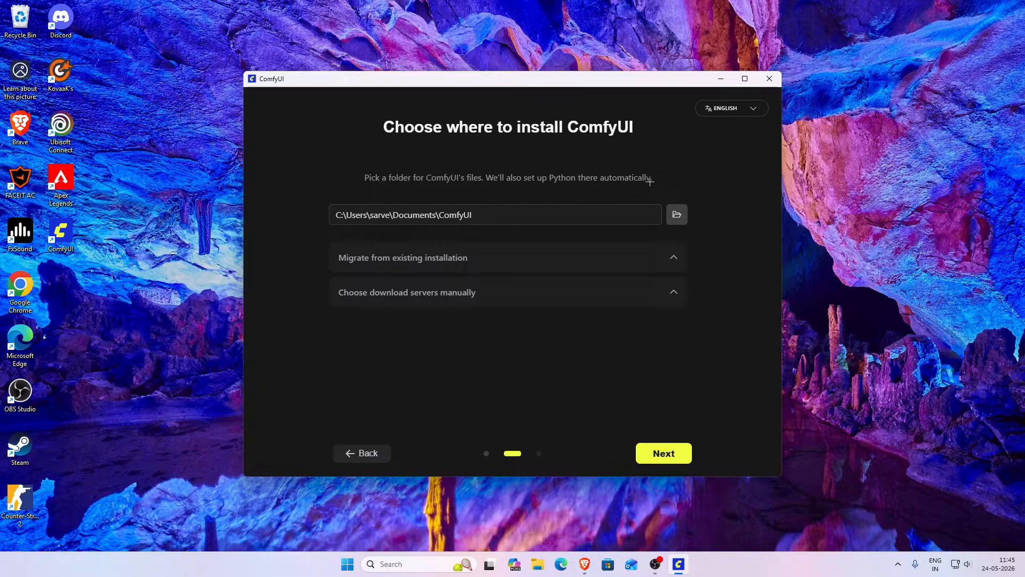
- Expand and collapse the migration and download-server sections on the install location page to review them
left_click(596, 271)
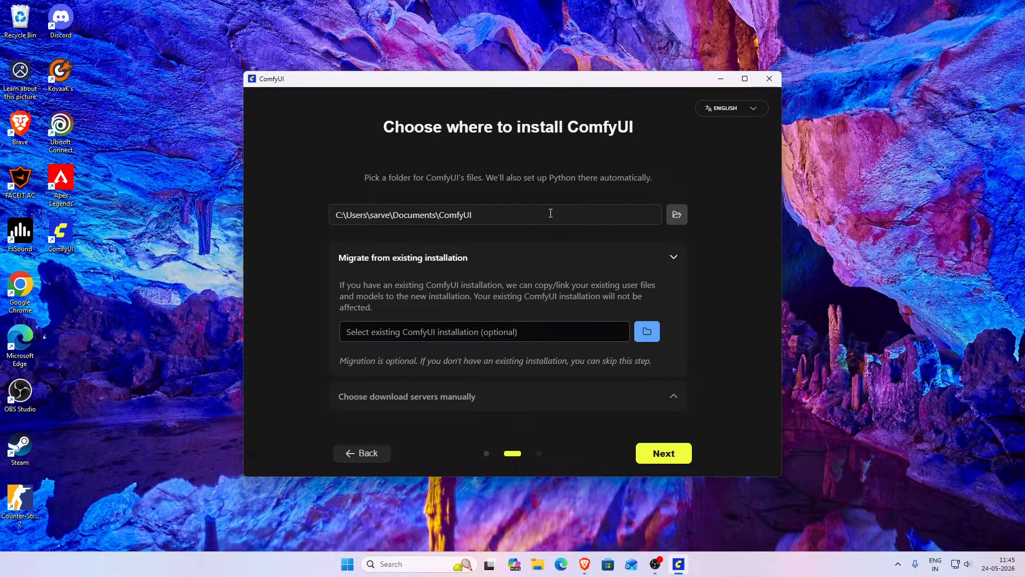
left_click(569, 267)
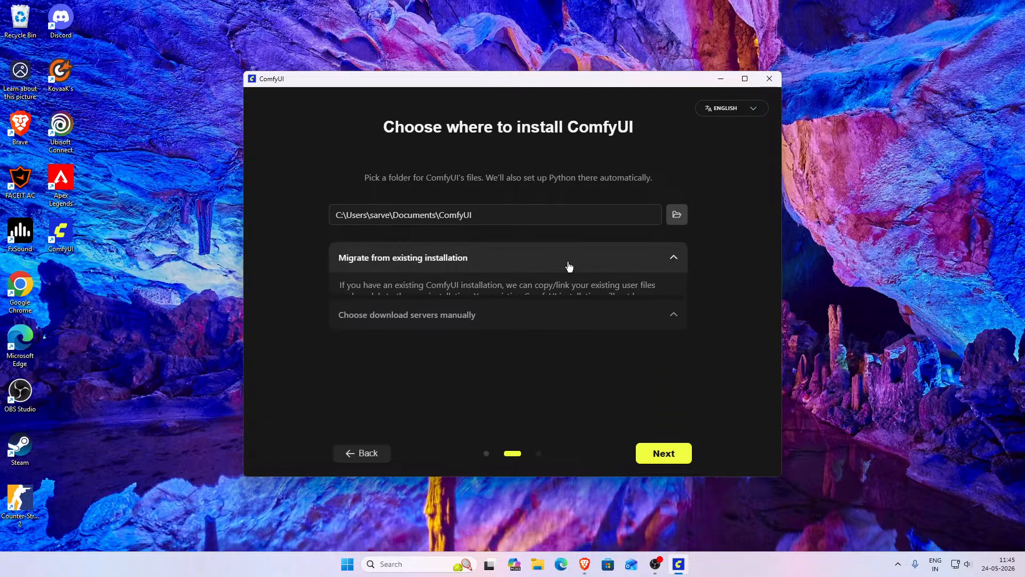
left_click(573, 295)
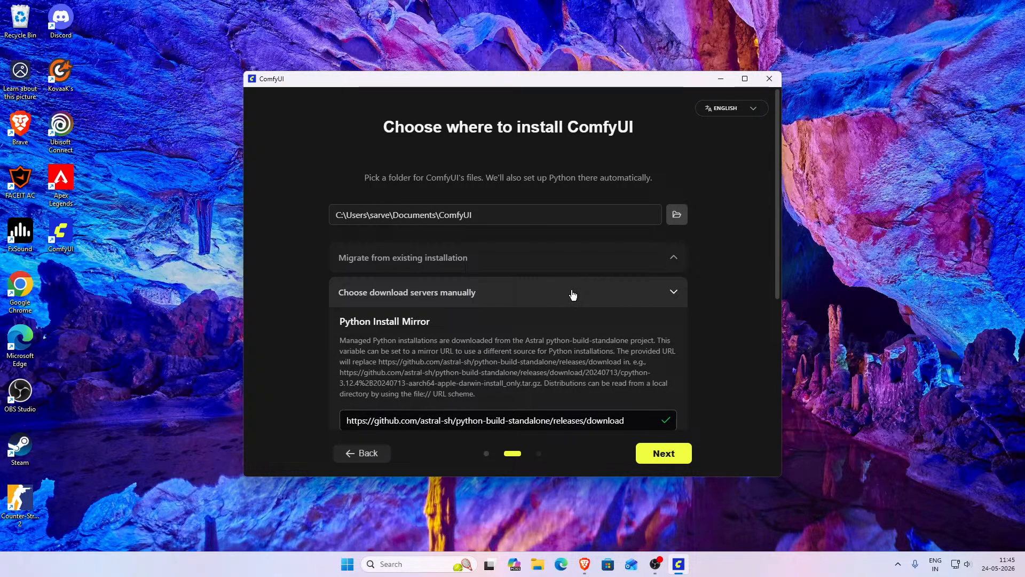
left_click(573, 294)
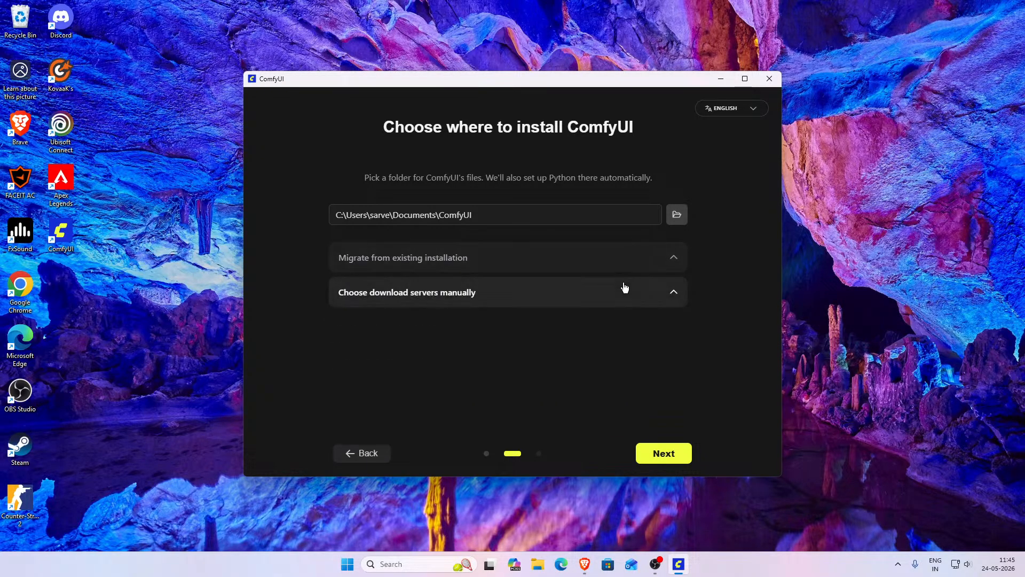
- Expand and collapse the download-server section, then browse the install folder picker from This PC and cancel it
left_click(539, 294)
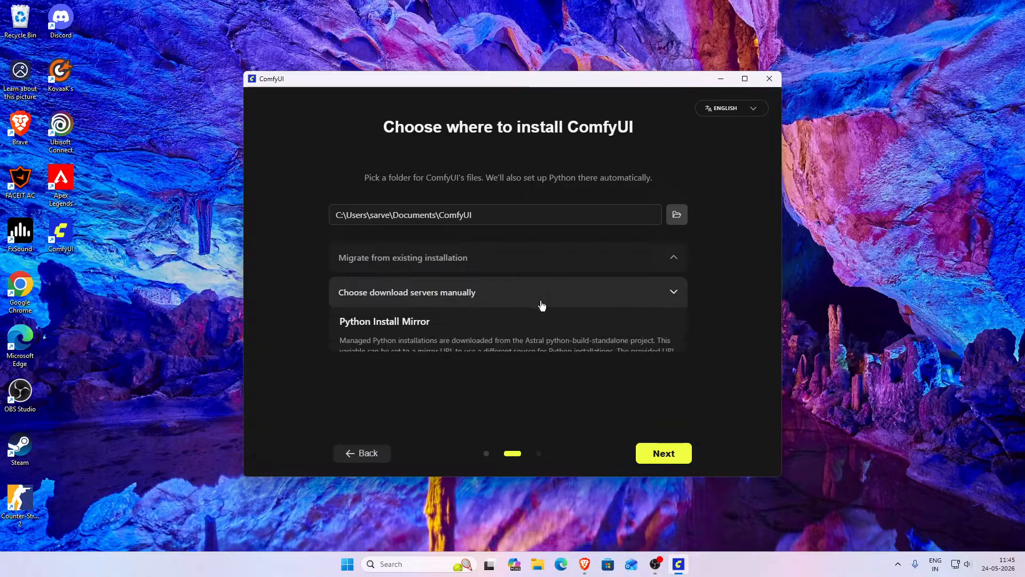
left_click(571, 297)
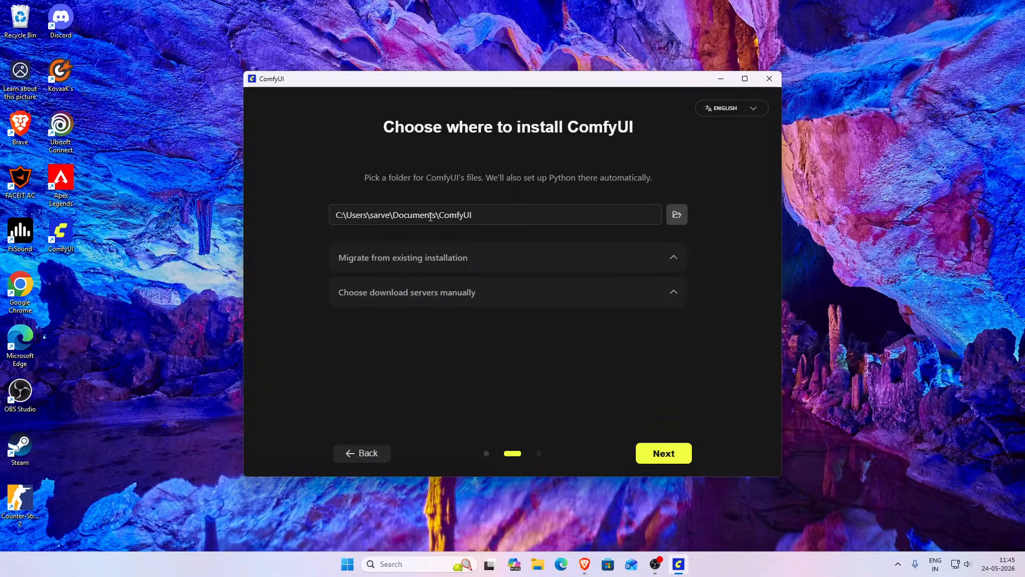
left_click(677, 216)
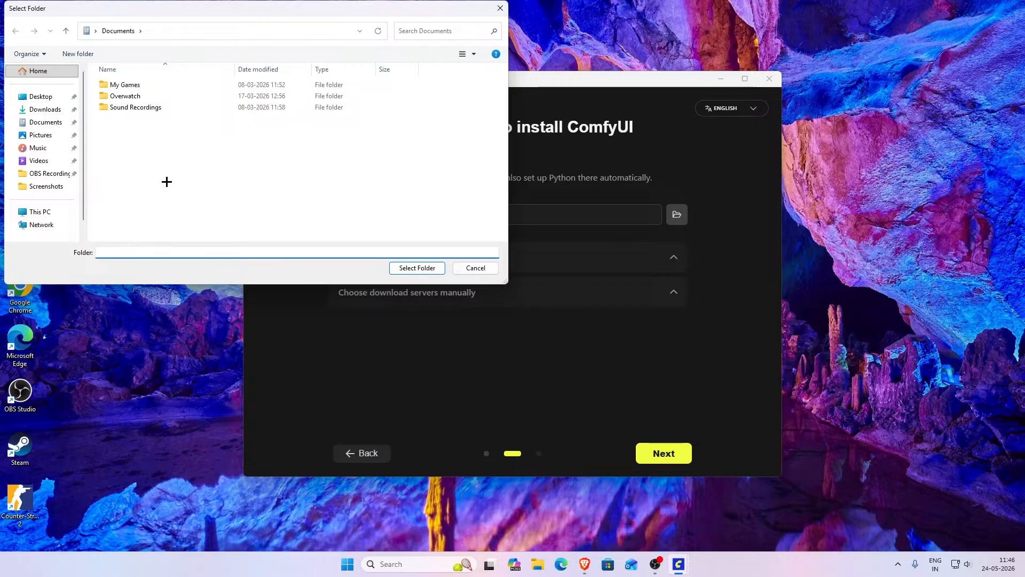
left_click(500, 8)
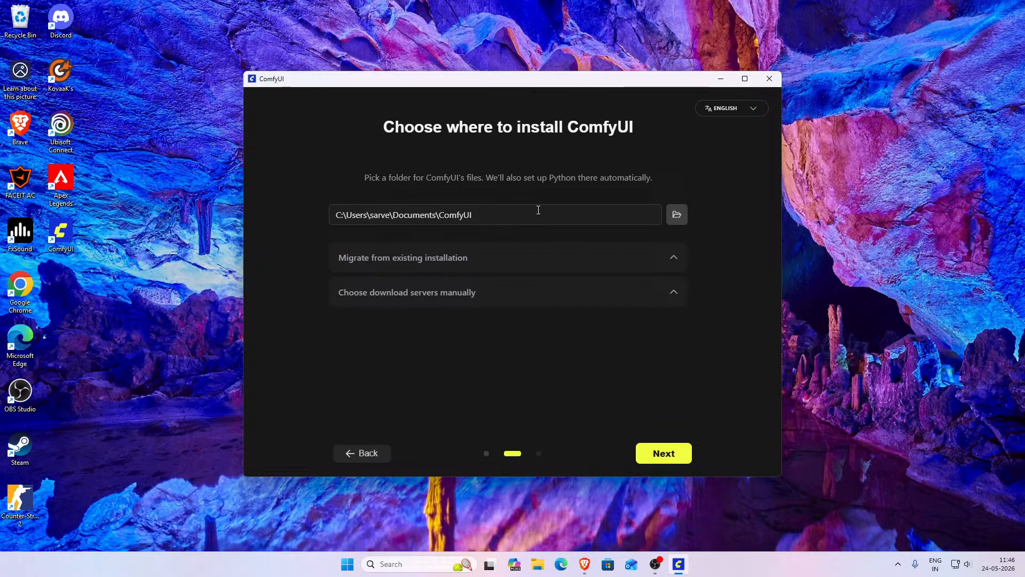
left_click(677, 214)
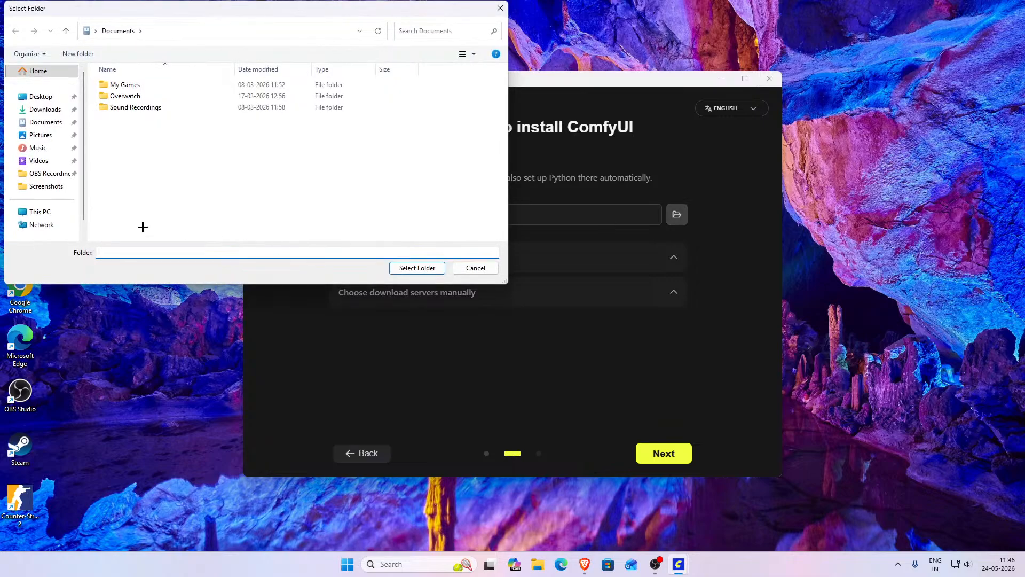
left_click(46, 214)
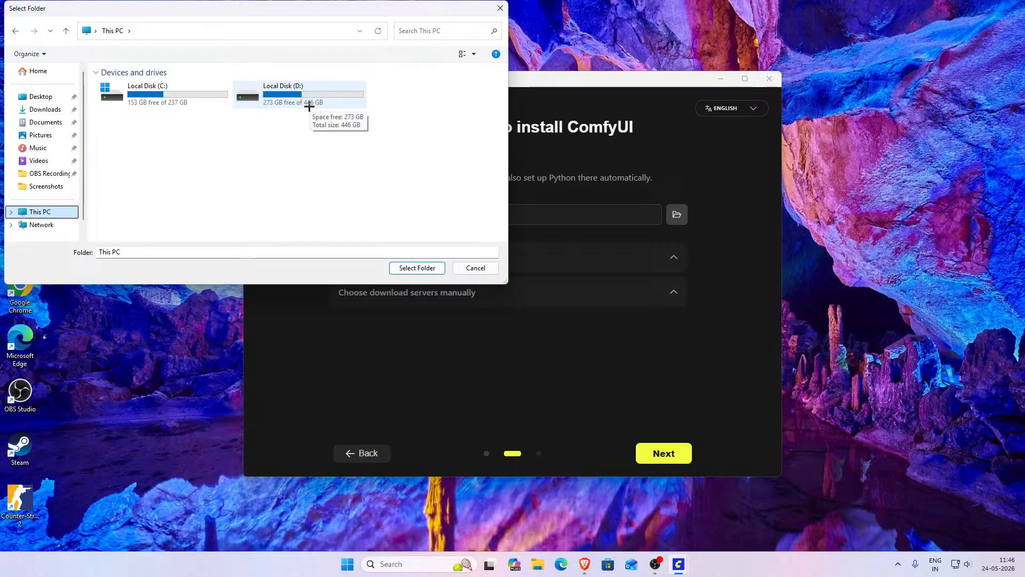
left_click(475, 268)
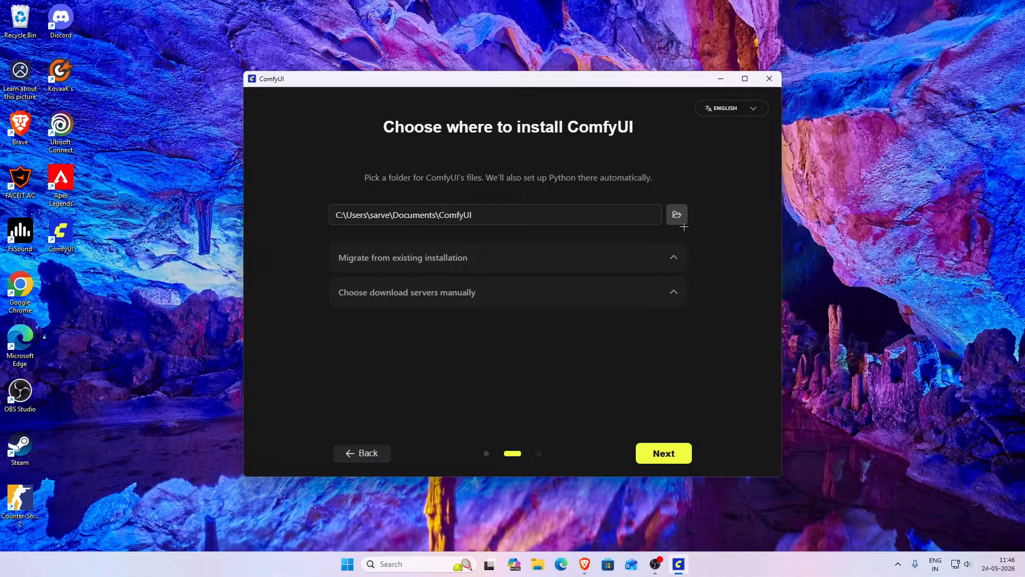
- Keep the default install location and desktop app settings, and start the ComfyUI installation
left_click(674, 455)
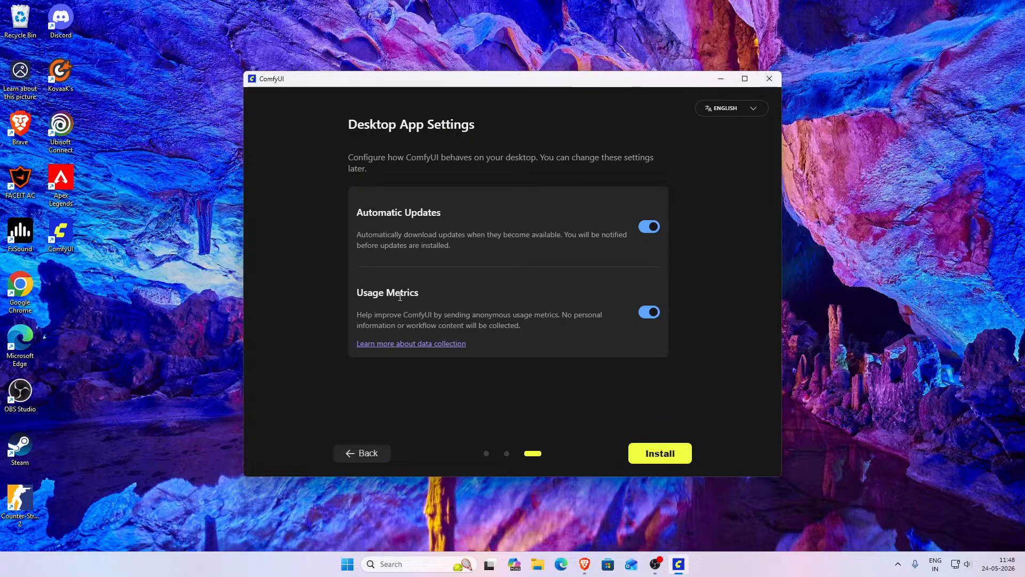
left_click(657, 453)
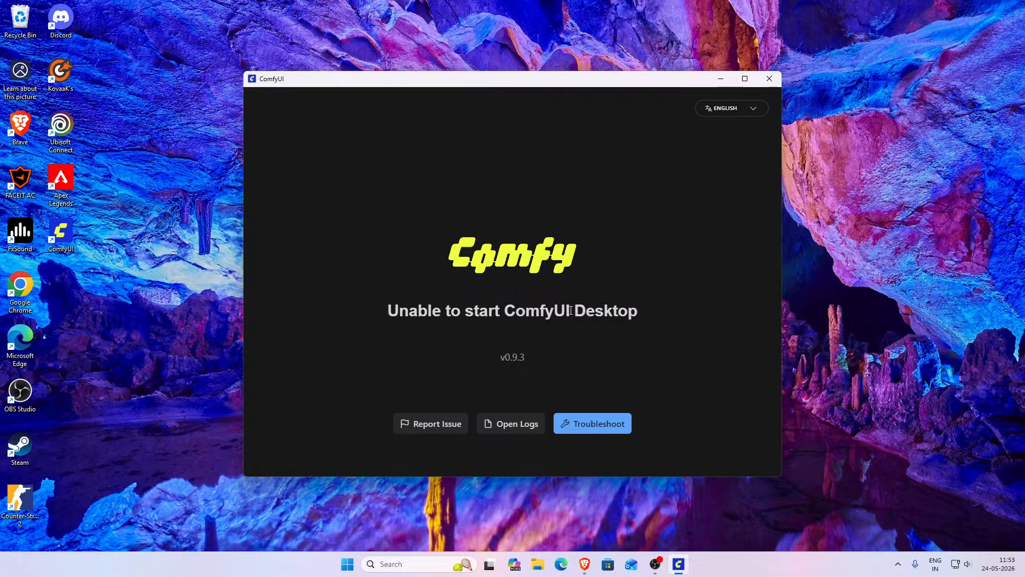
- Open the Troubleshoot maintenance page, scroll through its tasks and try to continue
left_click(589, 425)
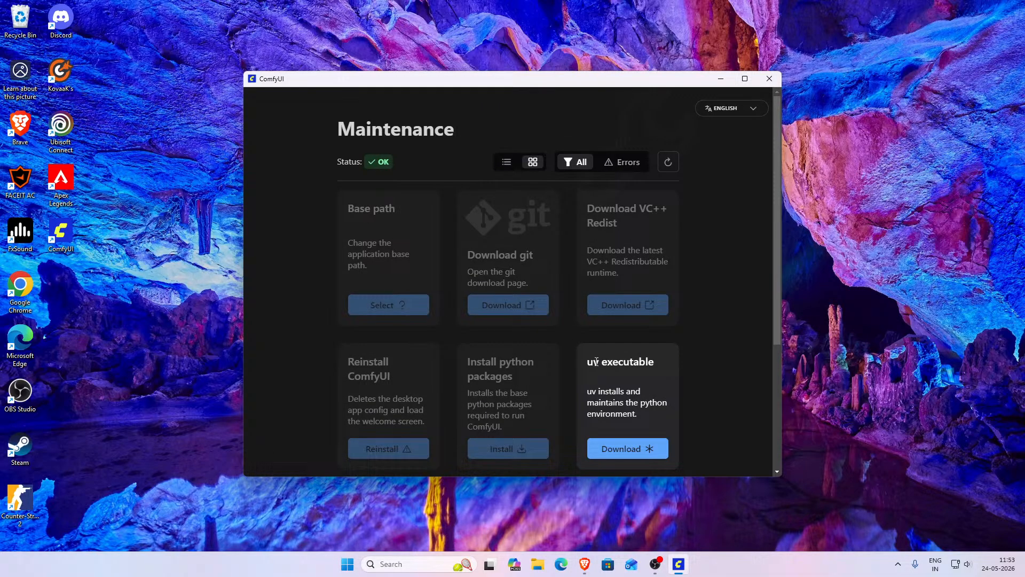
scroll(585, 349, "down", 3)
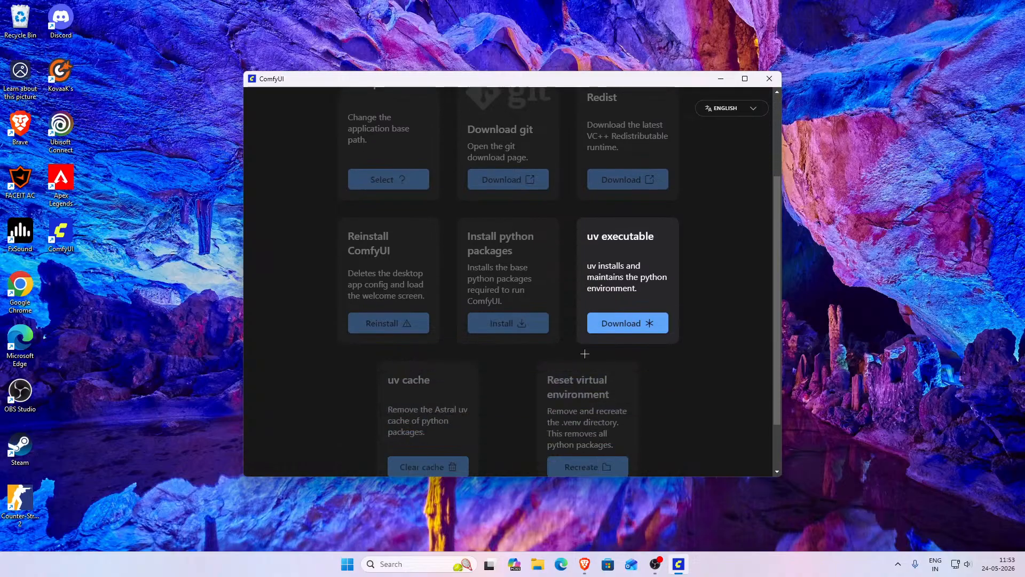
scroll(665, 325, "up", 3)
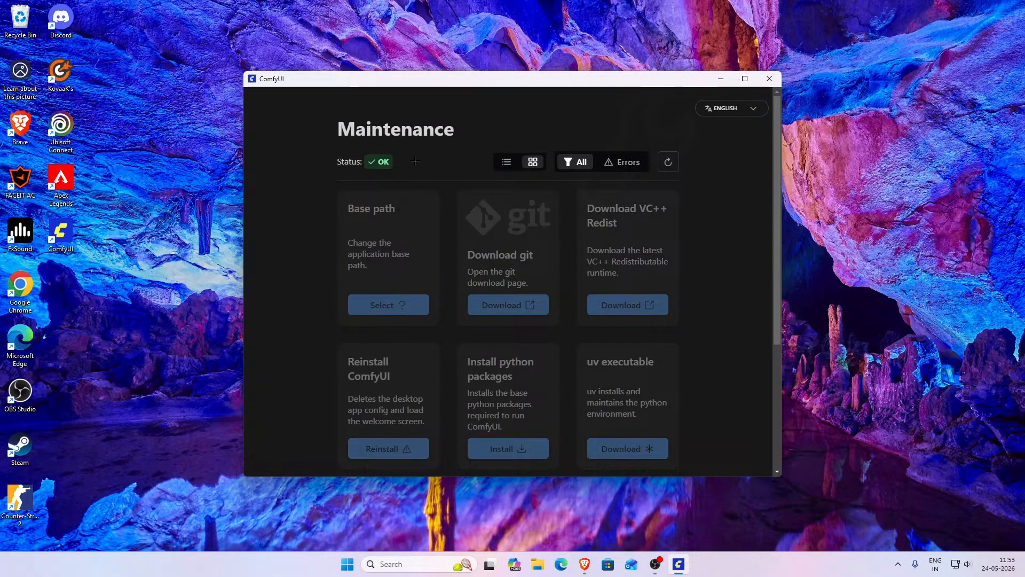
scroll(451, 176, "down", 3)
scroll(481, 192, "up", 2)
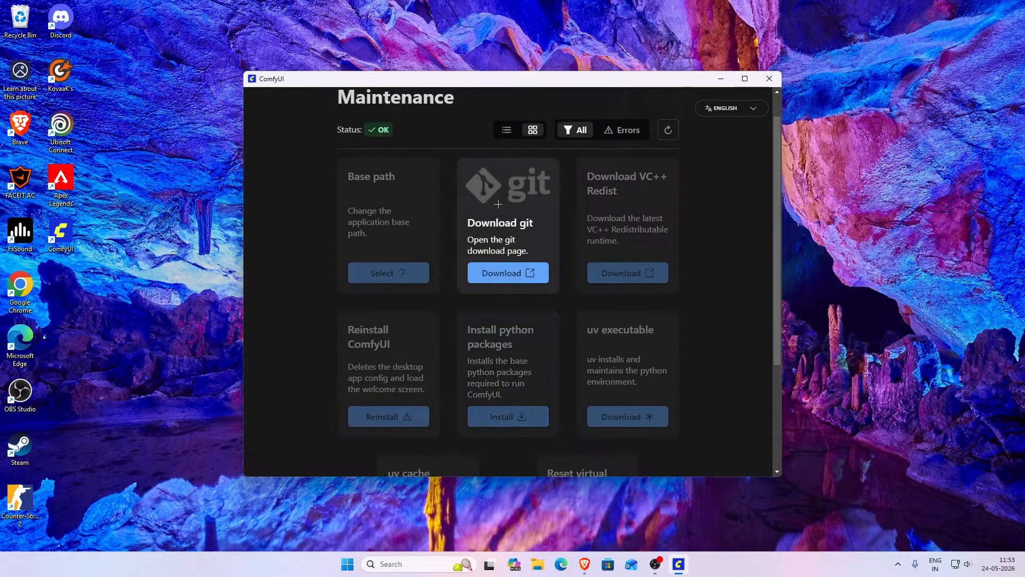
scroll(546, 213, "down", 3)
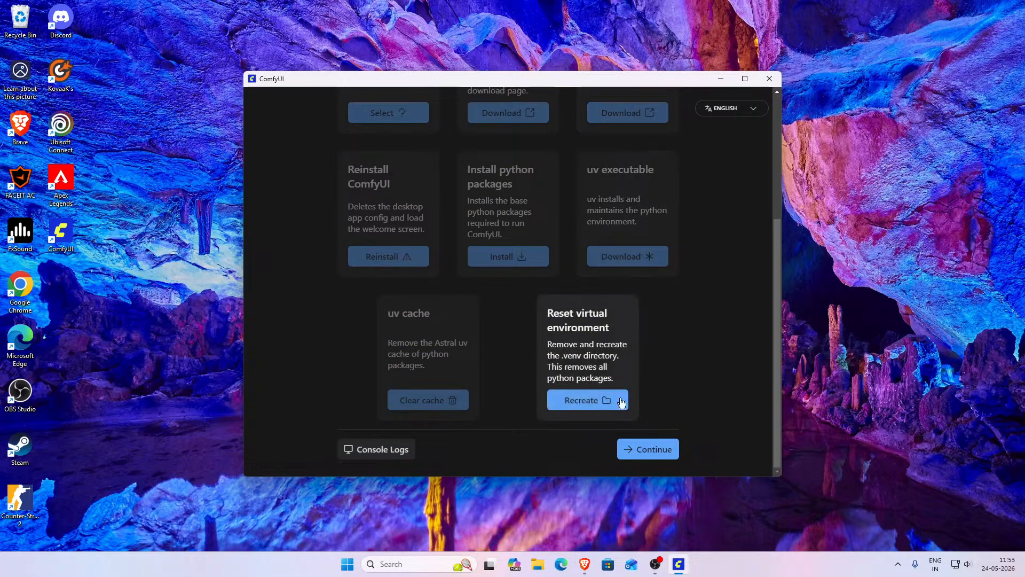
left_click(632, 447)
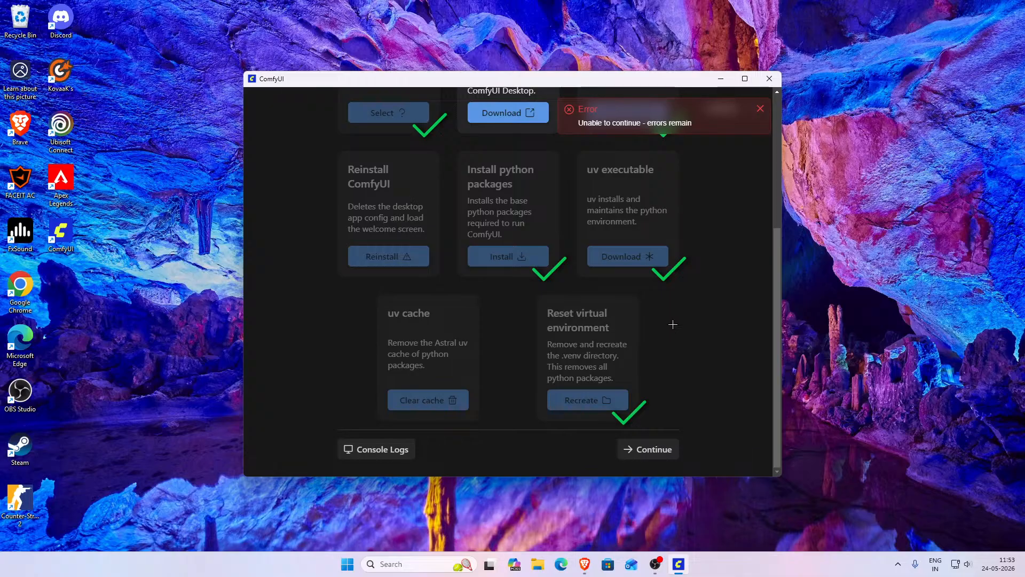
scroll(670, 324, "up", 1)
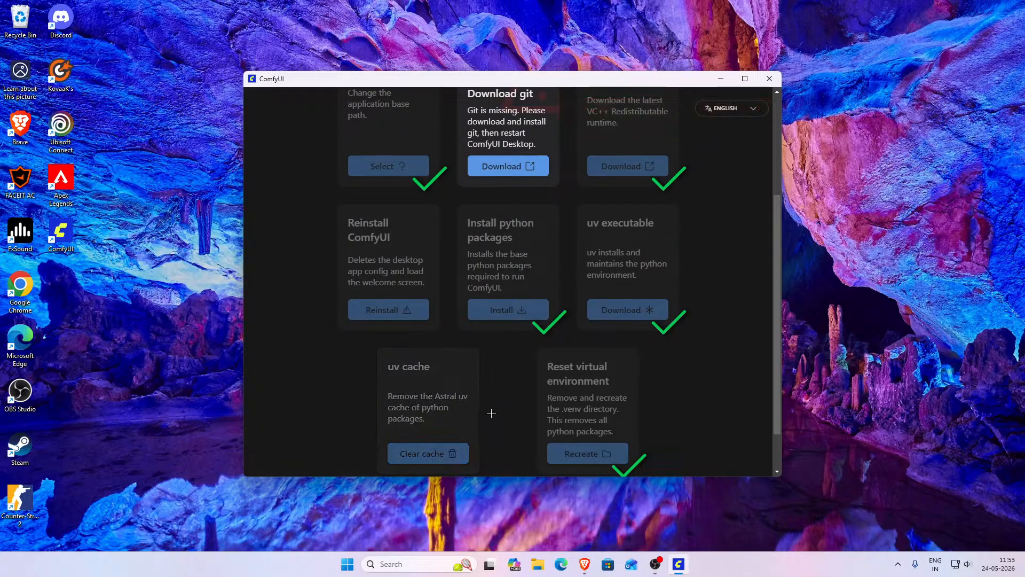
scroll(486, 411, "down", 1)
scroll(499, 398, "up", 4)
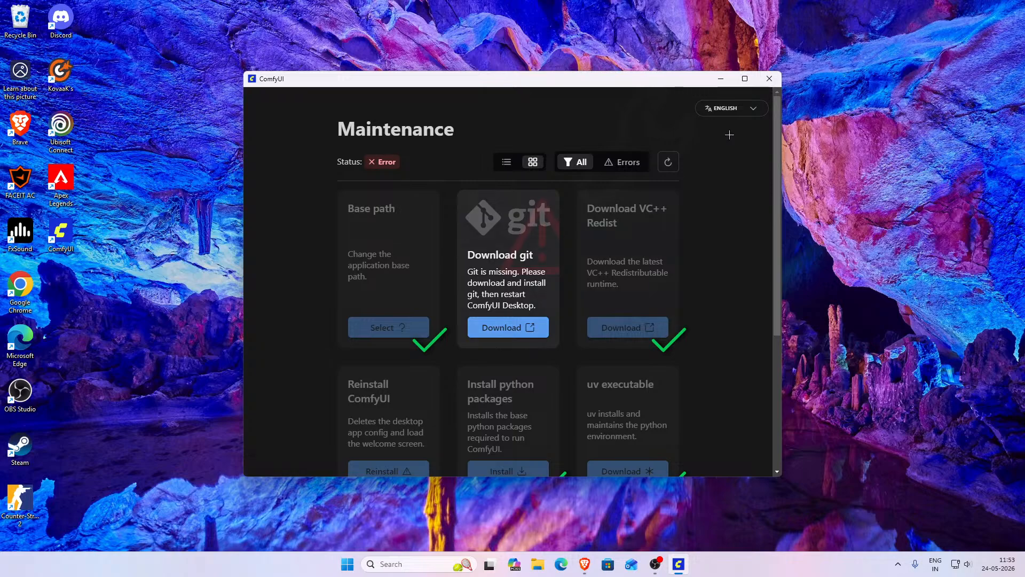
- Close ComfyUI, refresh the desktop and relaunch ComfyUI from its desktop shortcut
left_click(769, 79)
right_click(476, 233)
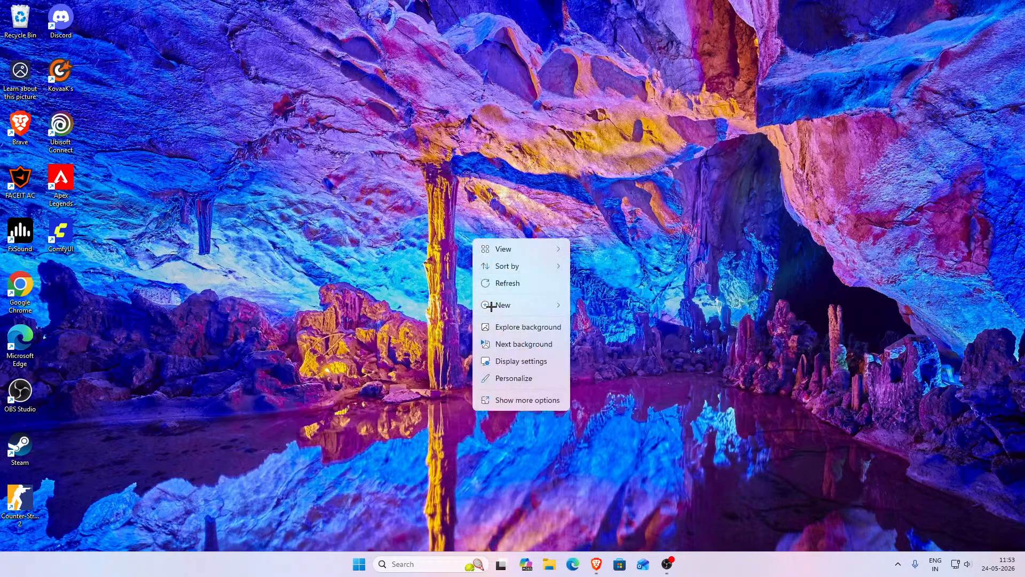
left_click(496, 281)
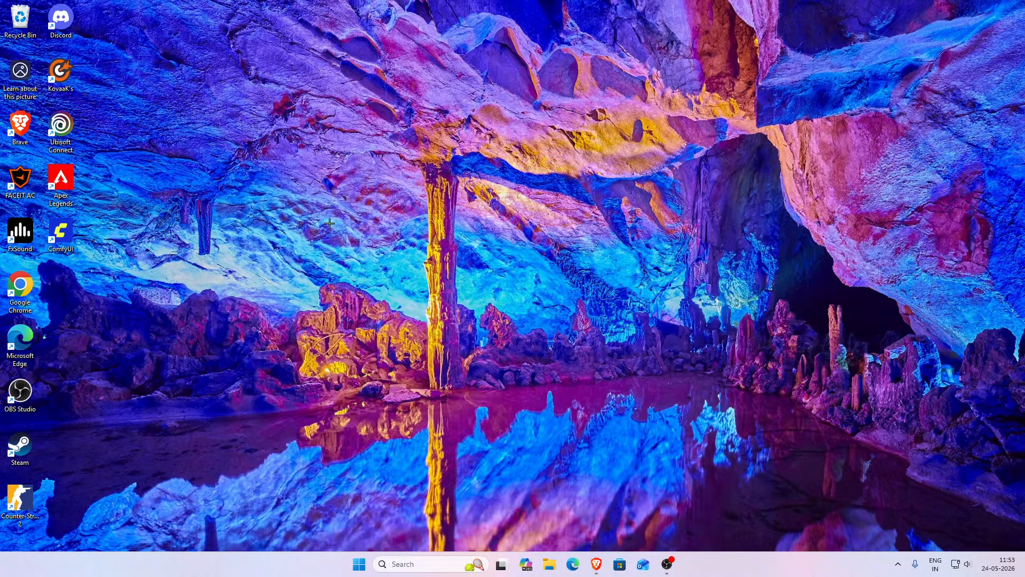
double_click(62, 232)
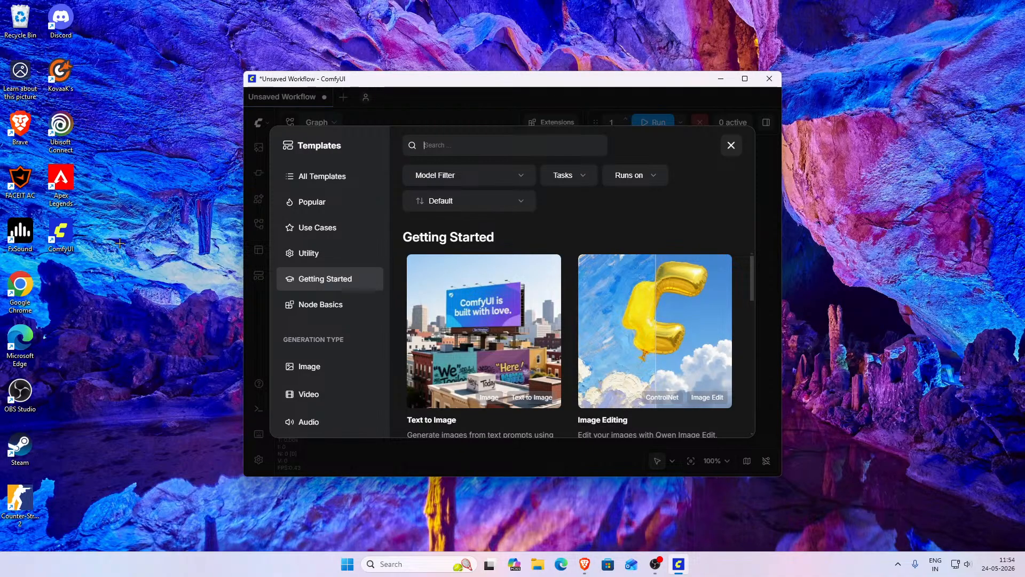
- Maximize the ComfyUI window, close the Templates dialog and open and dismiss the Graph menu
left_click(745, 80)
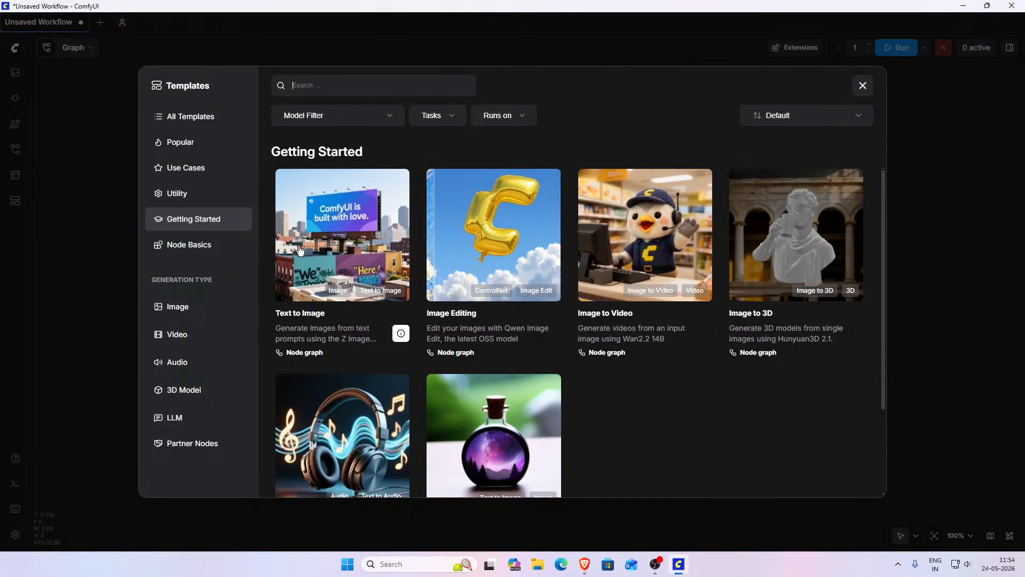
left_click(864, 89)
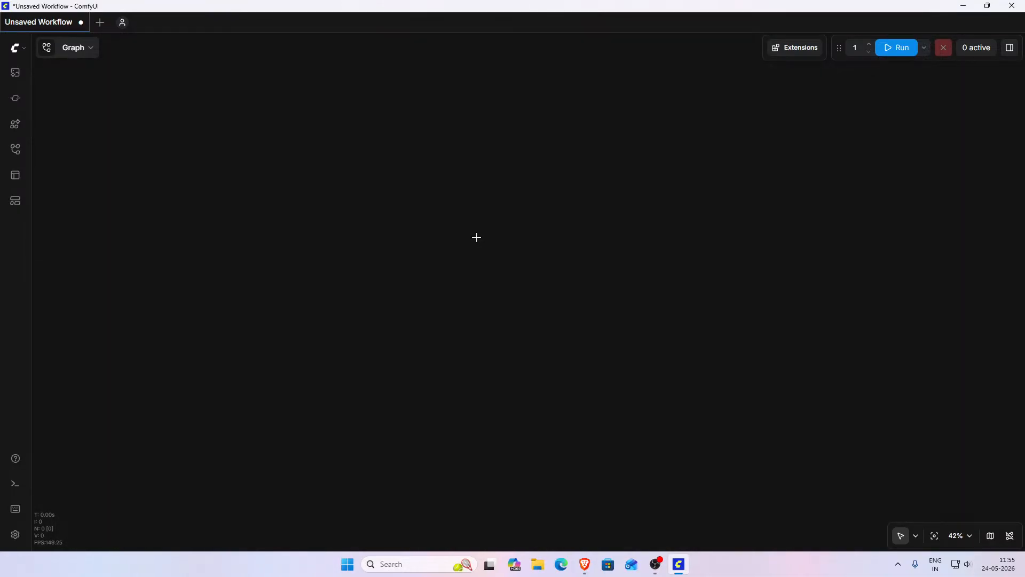
scroll(477, 242, "up", 2)
left_click(84, 53)
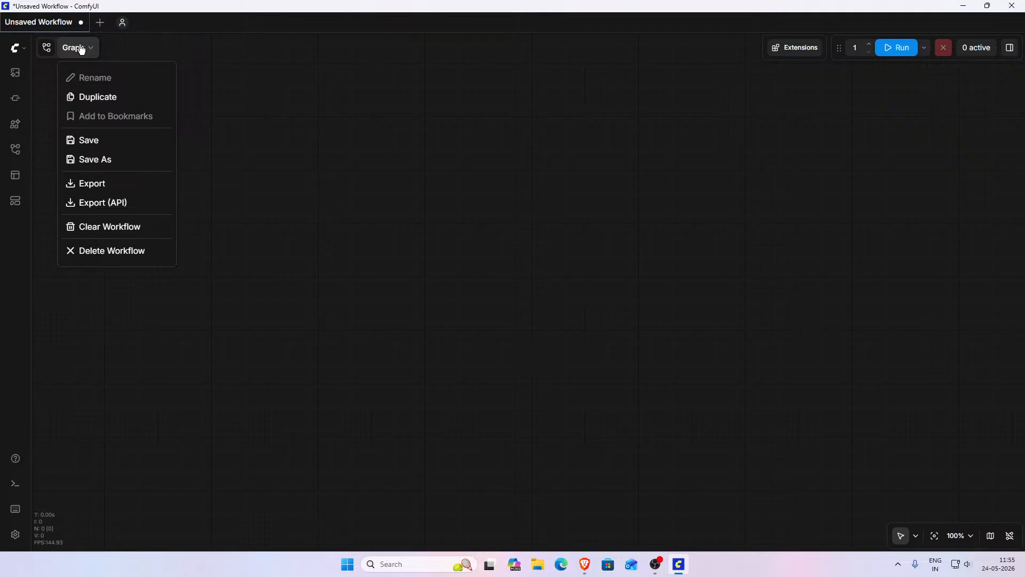
left_click(65, 49)
- Open and close each sidebar panel in turn: Media Assets, Nodes, Model Library, Workflows and Apps
left_click(16, 75)
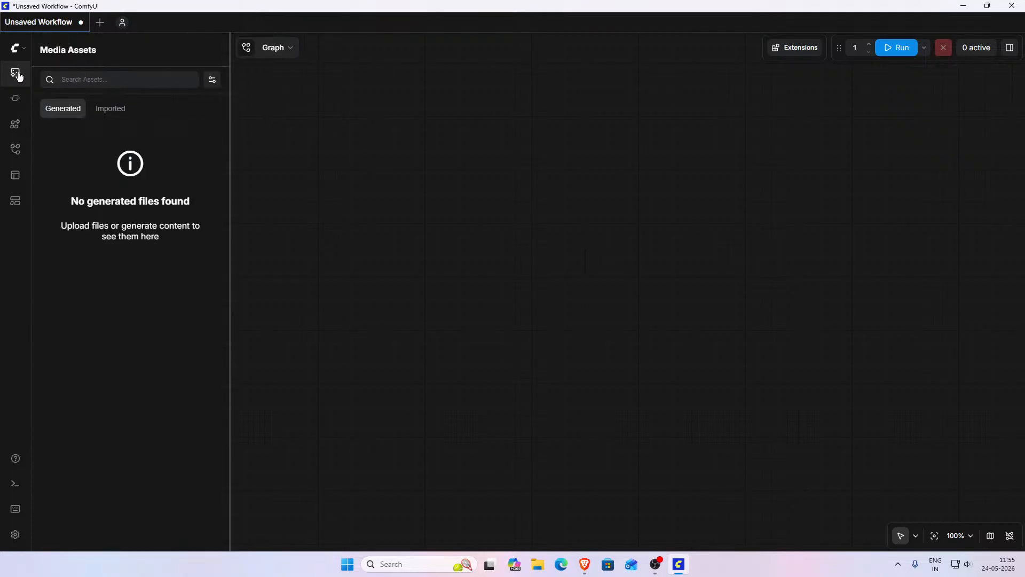
left_click(18, 77)
left_click(19, 103)
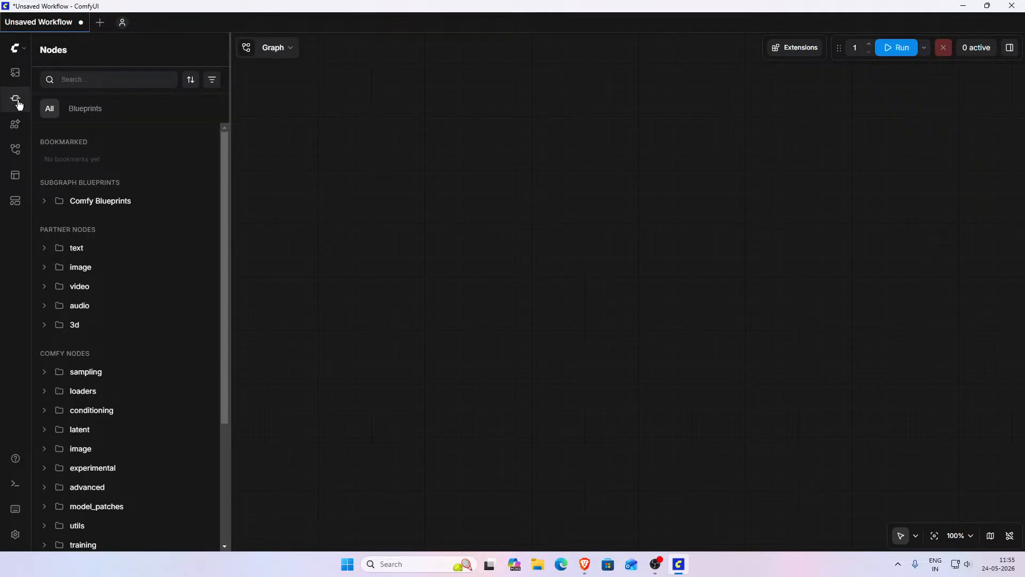
left_click(18, 103)
left_click(16, 128)
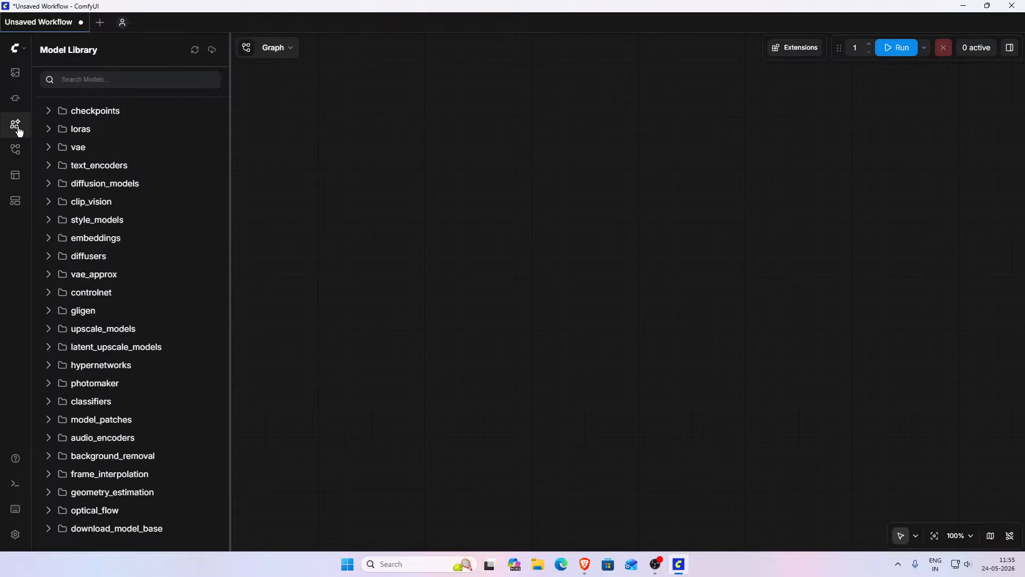
left_click(16, 127)
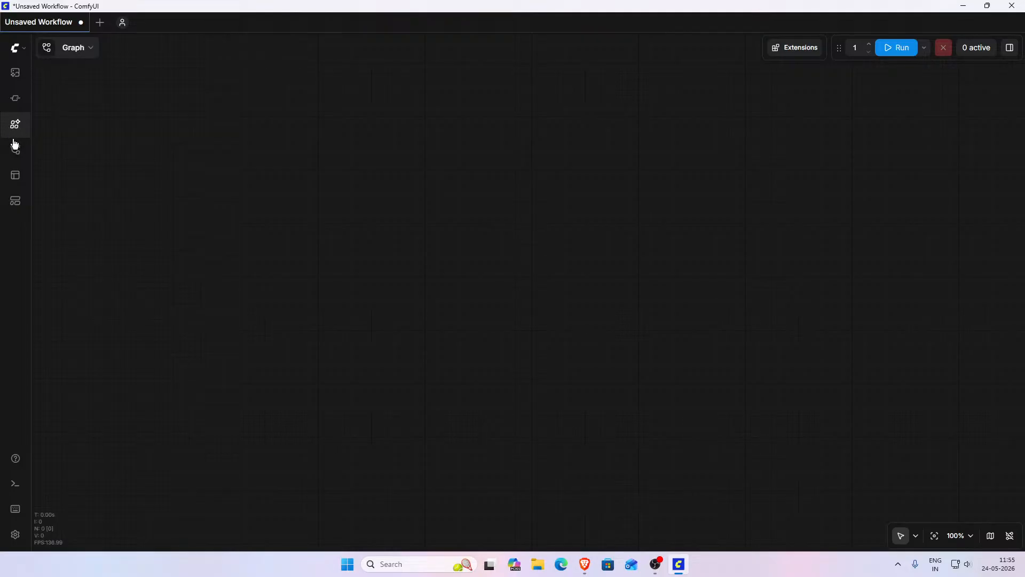
left_click(15, 151)
left_click(15, 151)
left_click(15, 176)
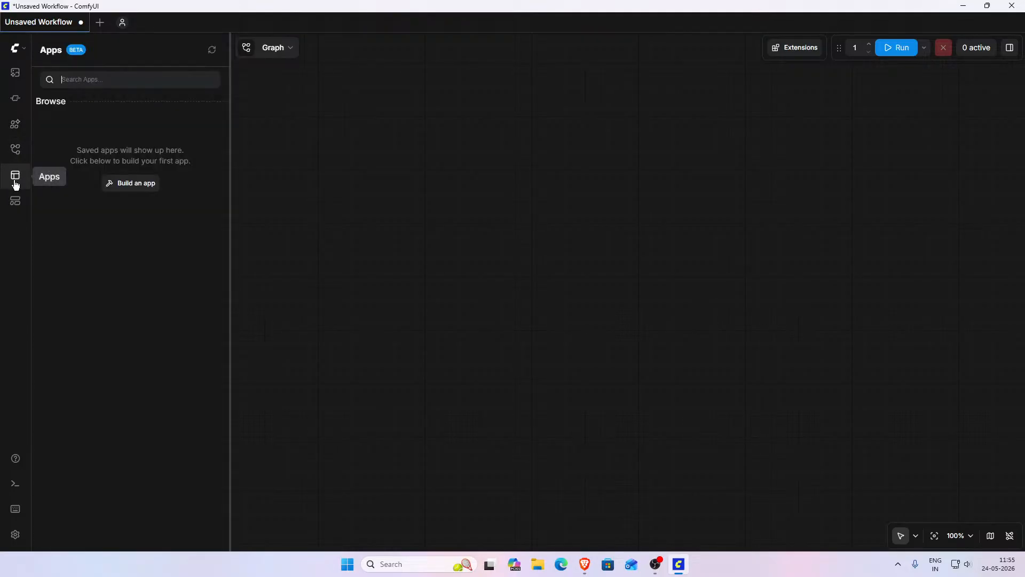
left_click(15, 176)
- Load the Text to Image template from Templates, inspect its nodes, then close the template's tab
left_click(16, 203)
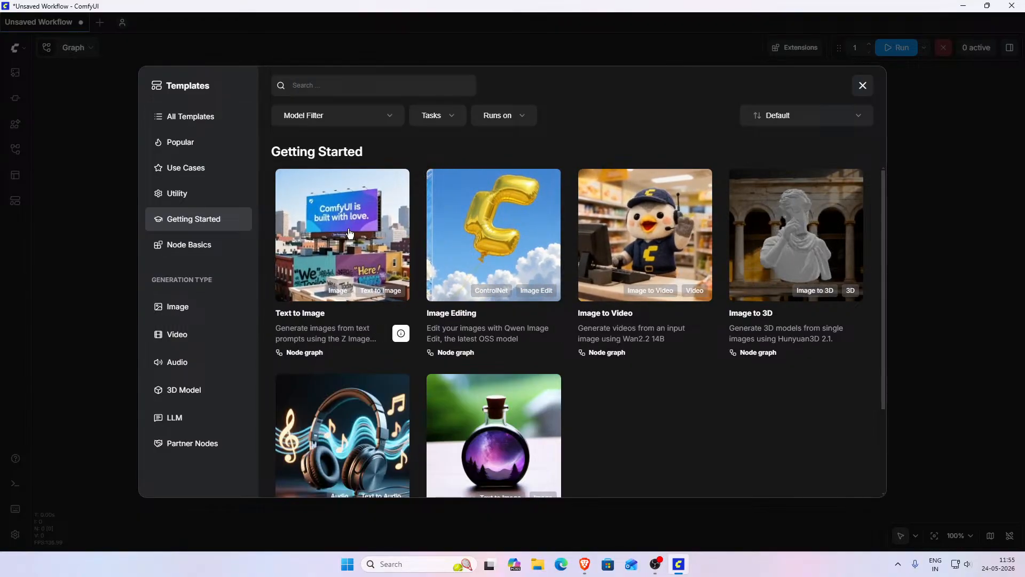
left_click(346, 231)
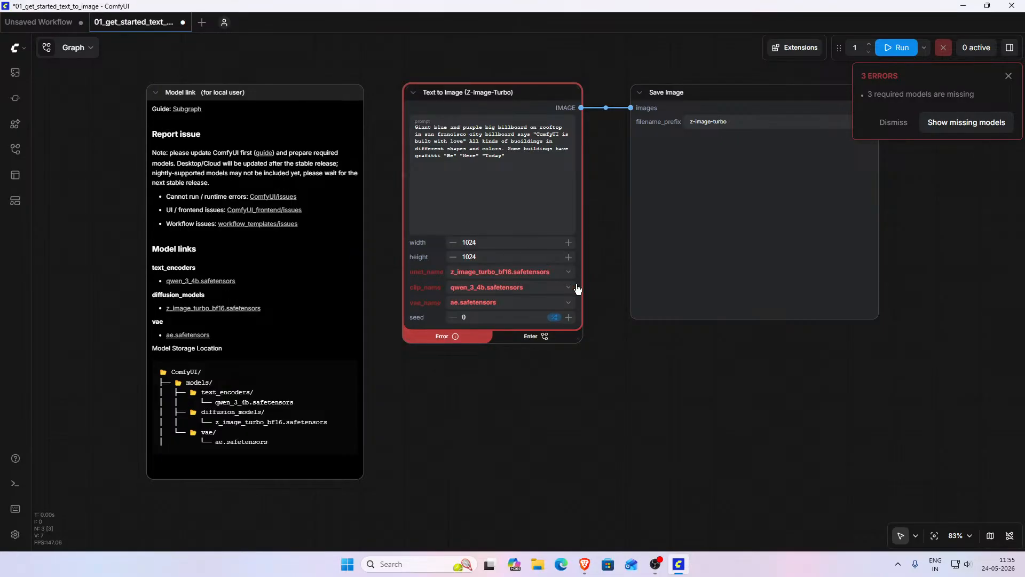
left_click_drag(712, 390, 528, 417)
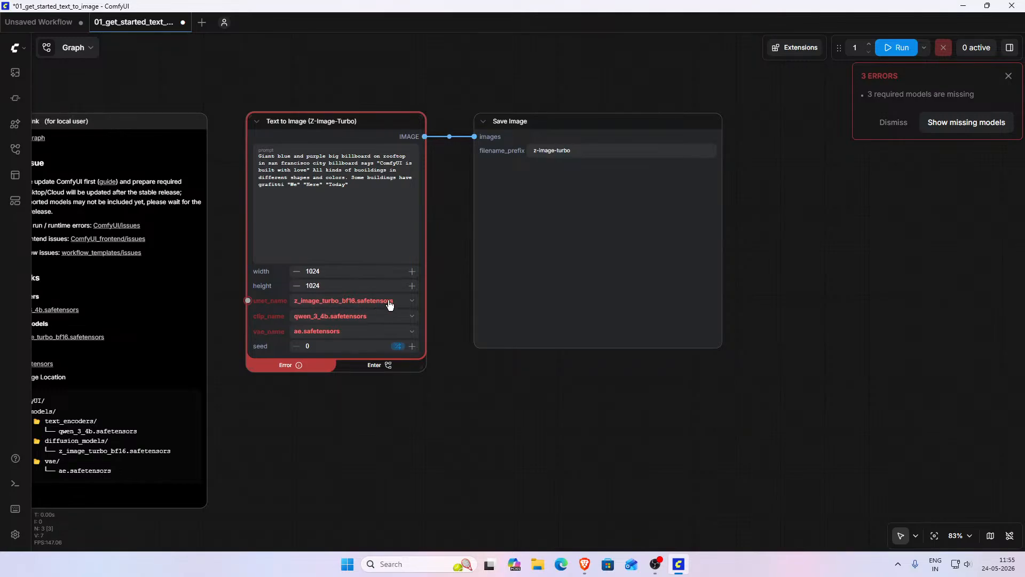
left_click(362, 317)
left_click(363, 316)
left_click_drag(274, 428, 362, 423)
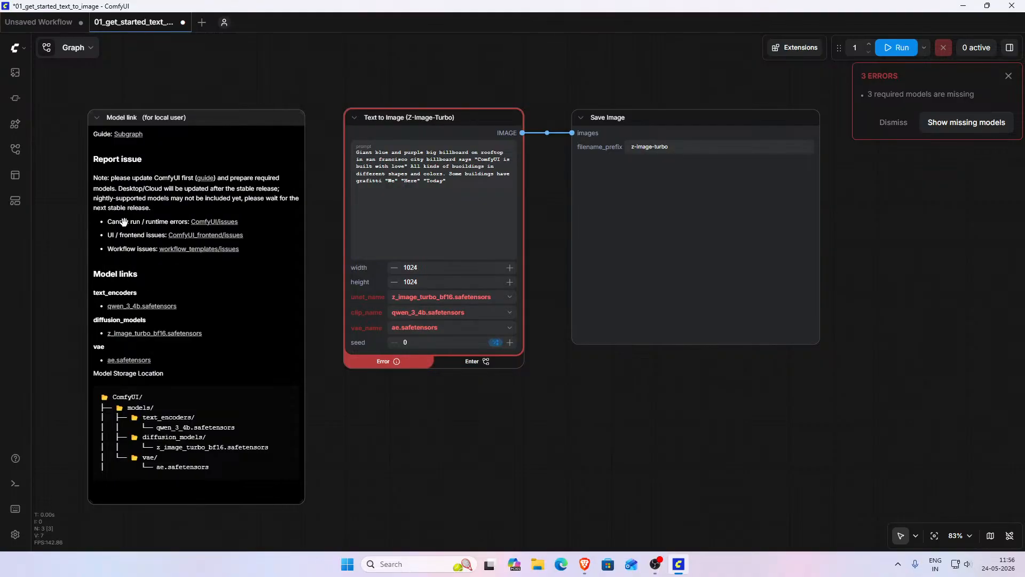
left_click(183, 22)
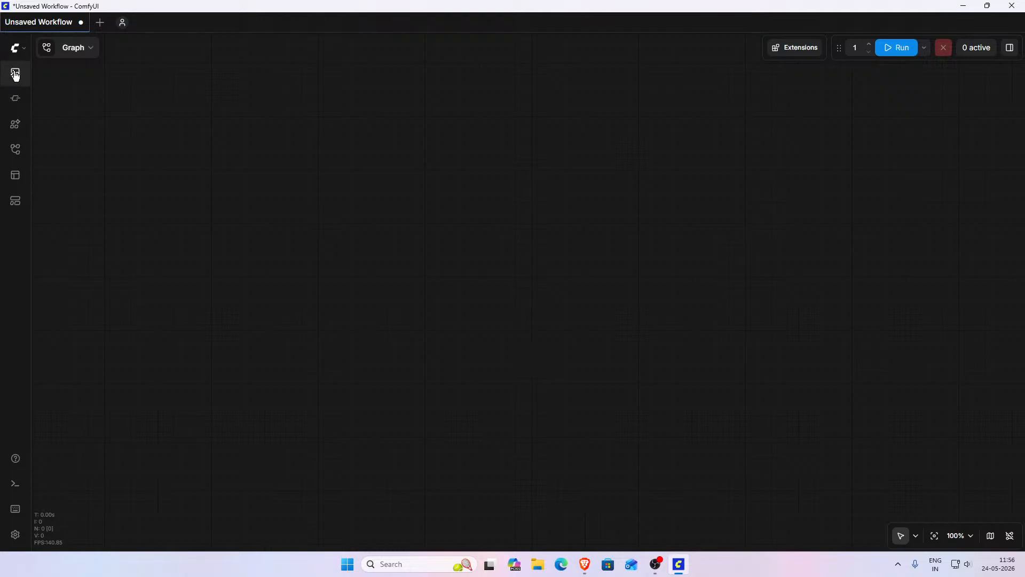
left_click(14, 74)
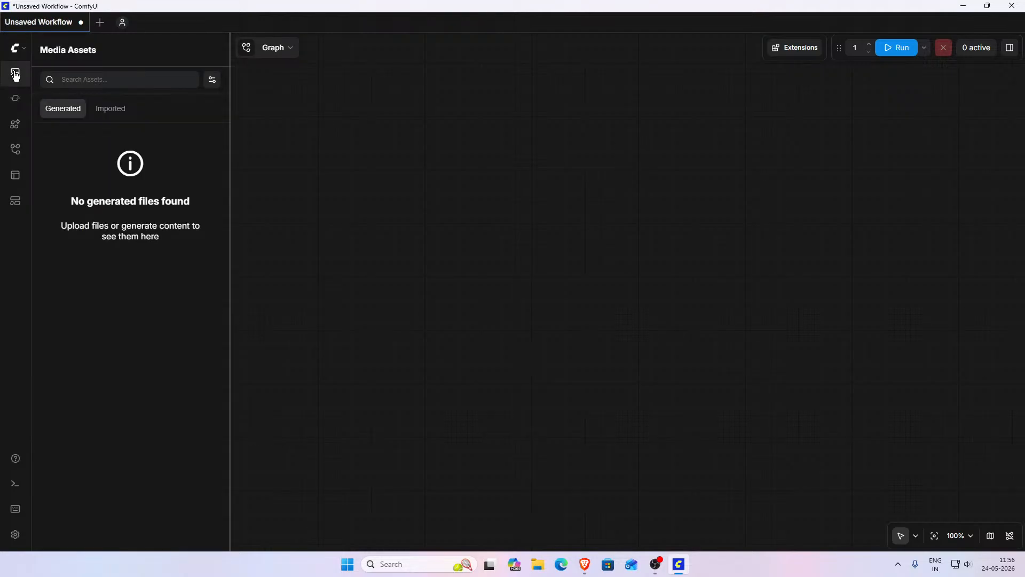
left_click(15, 74)
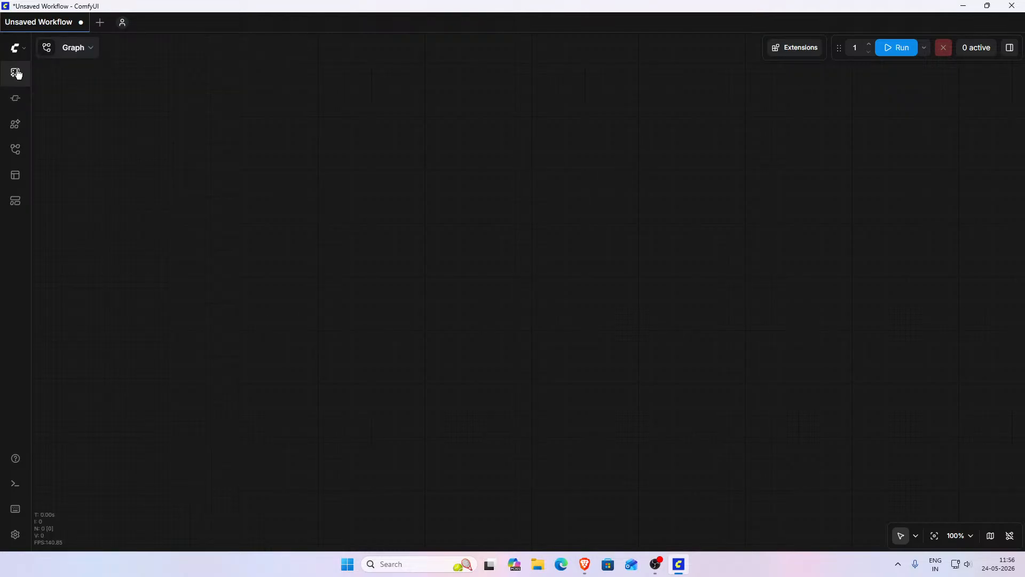
left_click(15, 48)
left_click(15, 48)
left_click(100, 22)
left_click(183, 23)
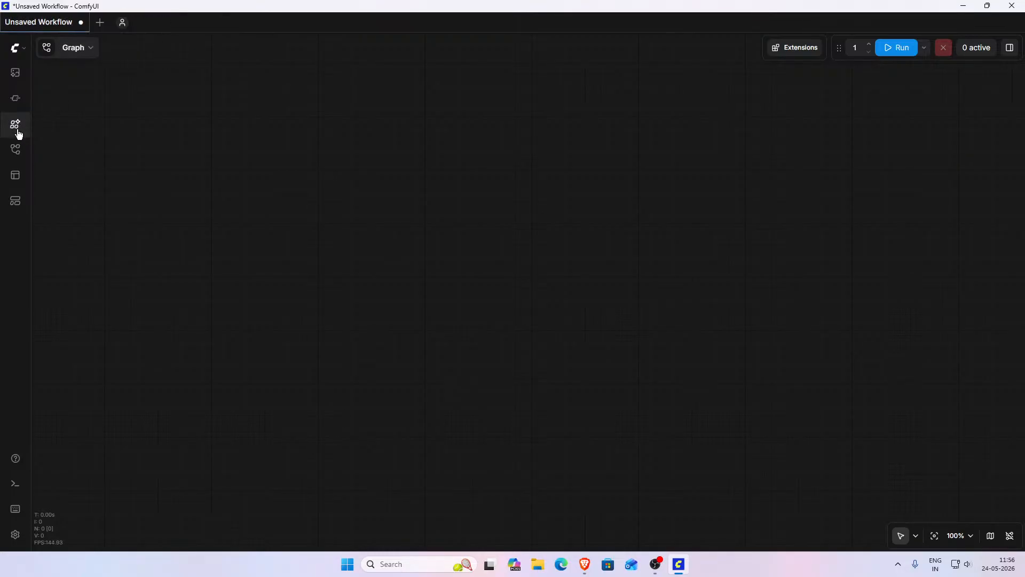
- Cycle through the sidebar panels again, ending with the Templates dialog open
left_click(15, 127)
left_click(16, 149)
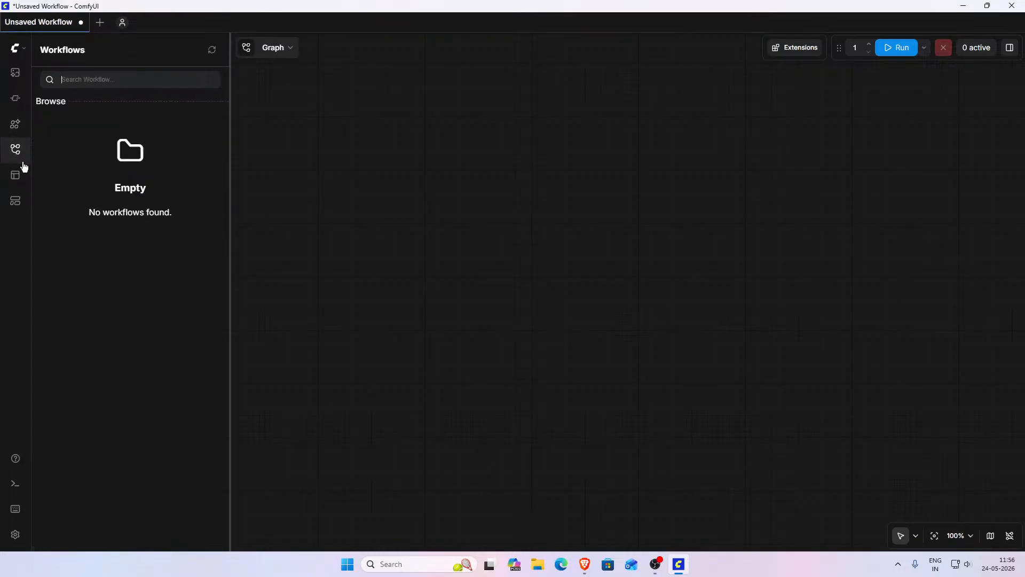
left_click(16, 175)
left_click(16, 200)
left_click(13, 178)
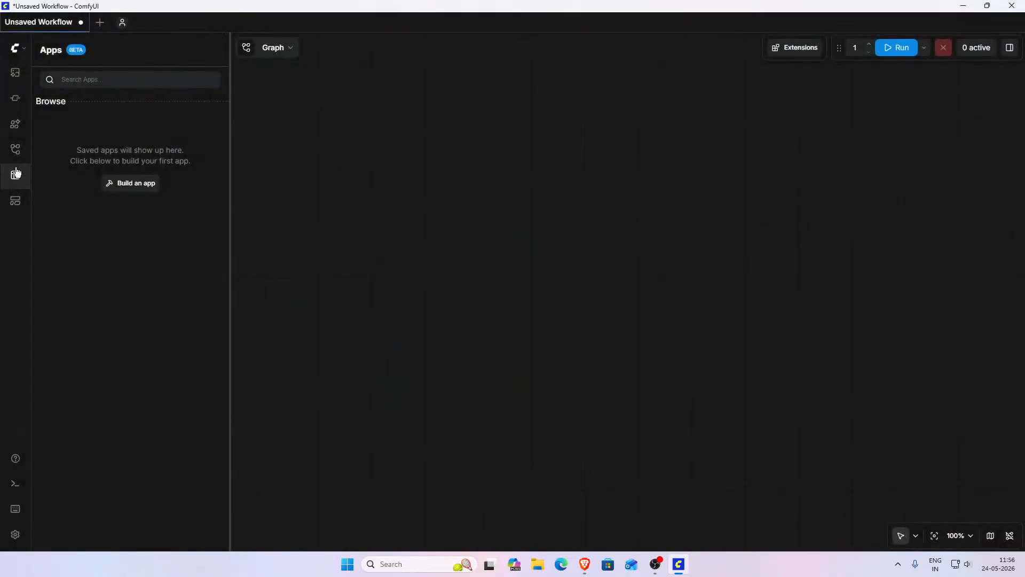
left_click(15, 176)
left_click(15, 151)
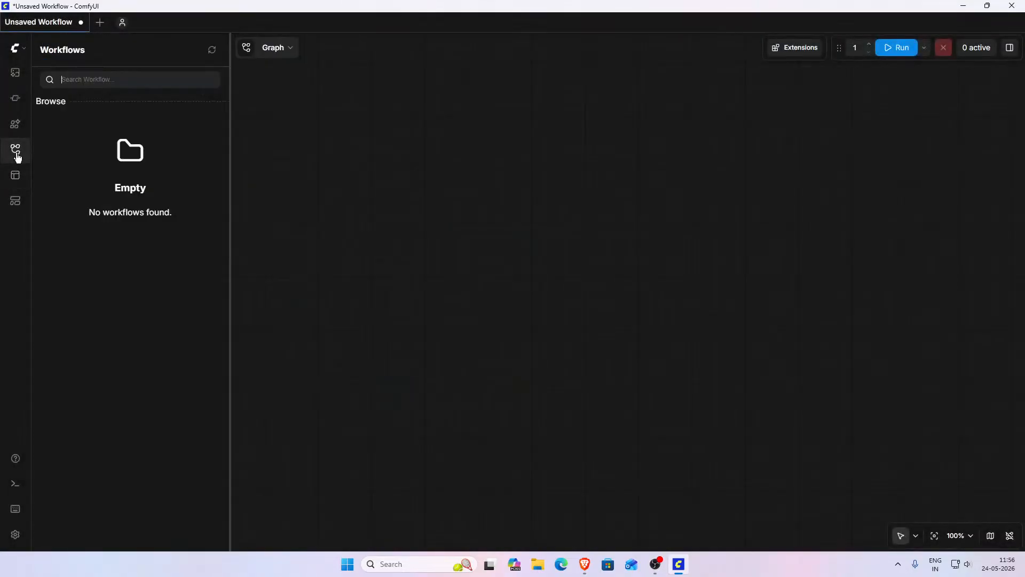
left_click(15, 201)
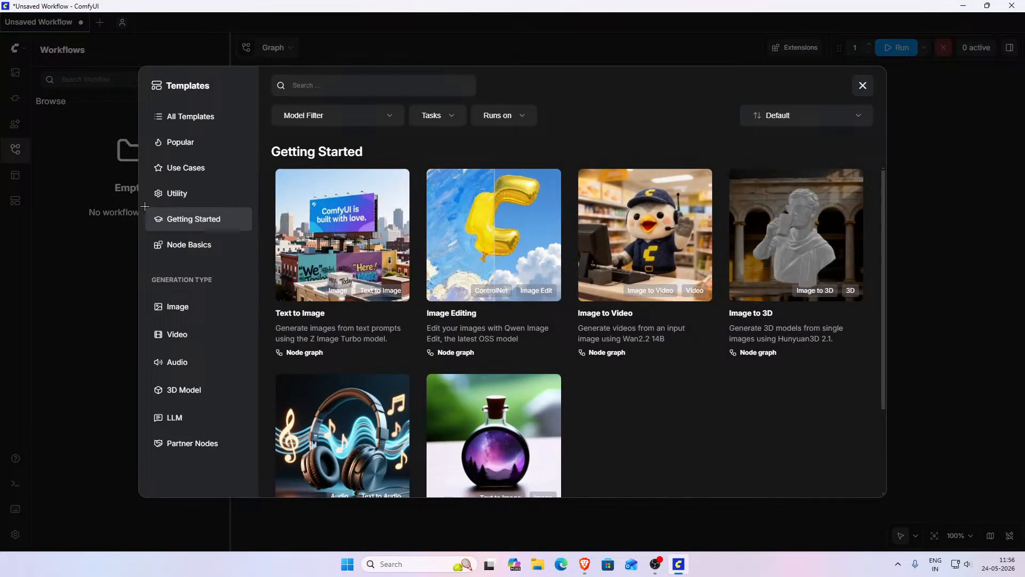
- Browse the Image template category, then close, reopen and close the Templates dialog
left_click(194, 317)
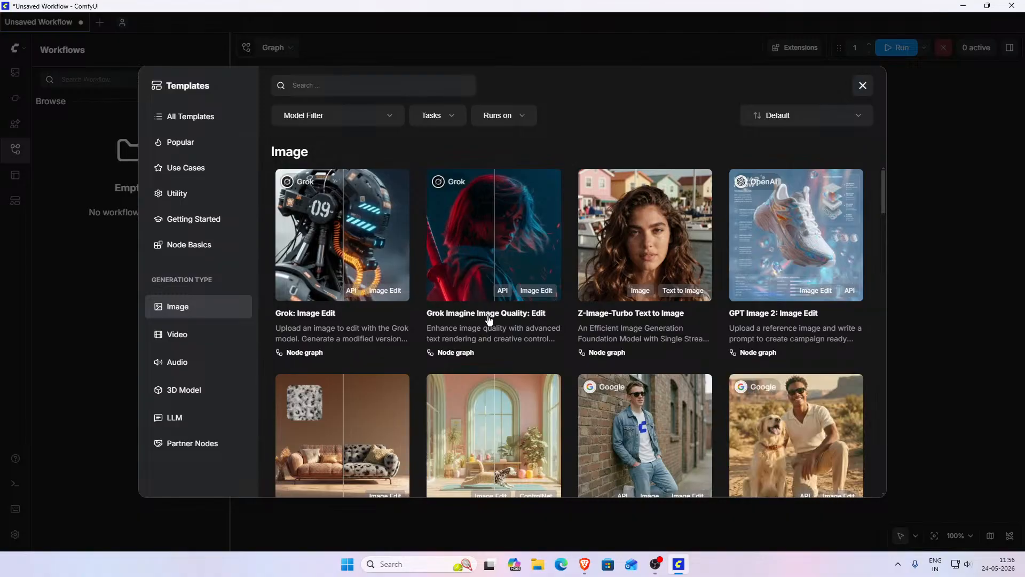
left_click(87, 204)
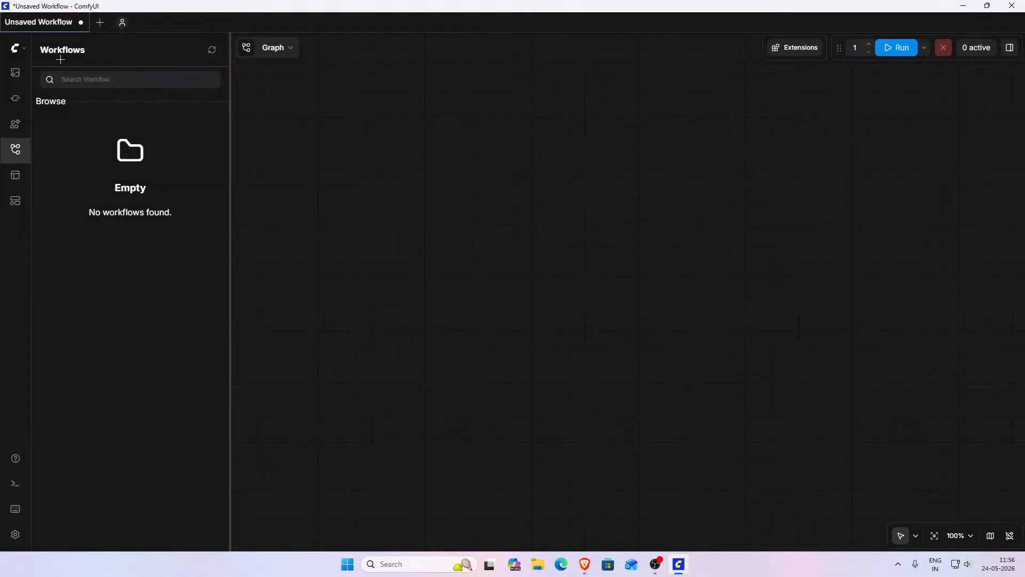
left_click(21, 49)
left_click(158, 151)
left_click(15, 201)
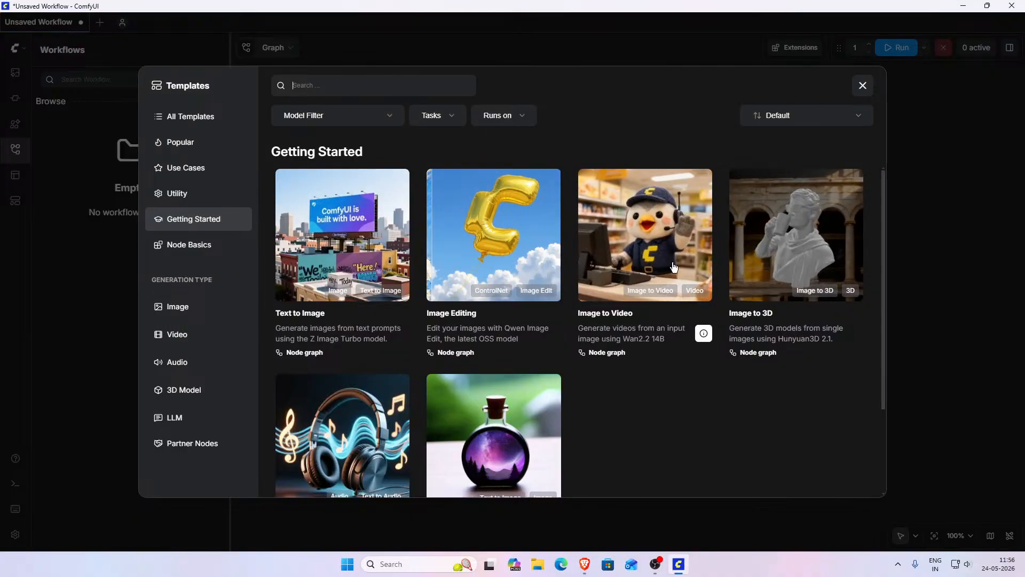
left_click(862, 85)
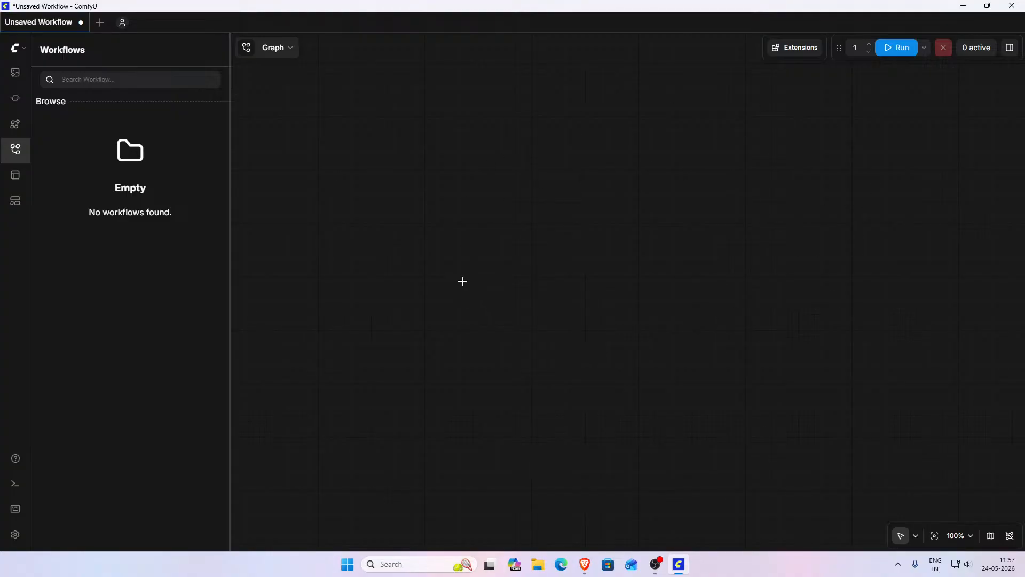
- Open Templates and scroll through the Image generation templates
left_click(15, 200)
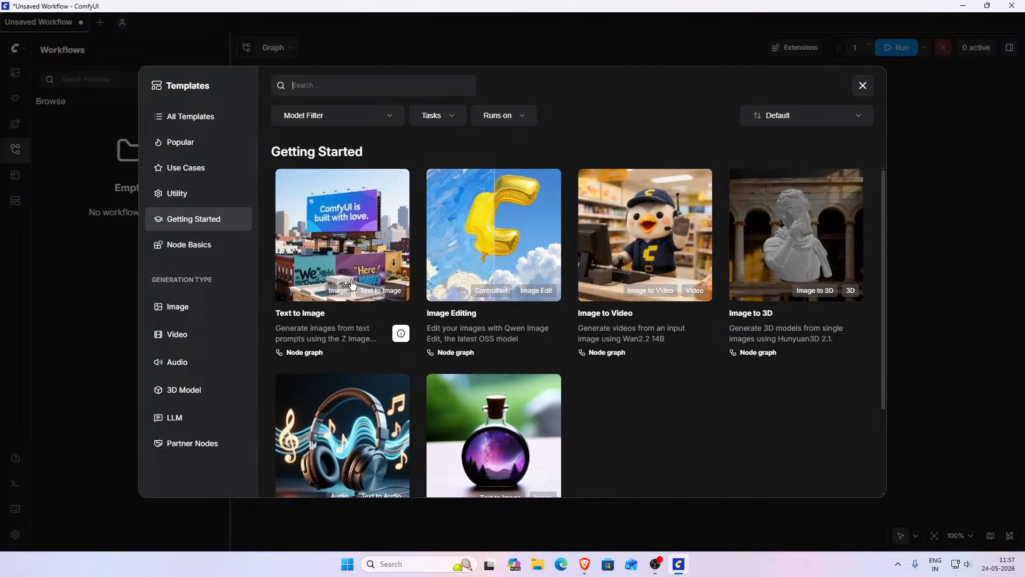
left_click(194, 304)
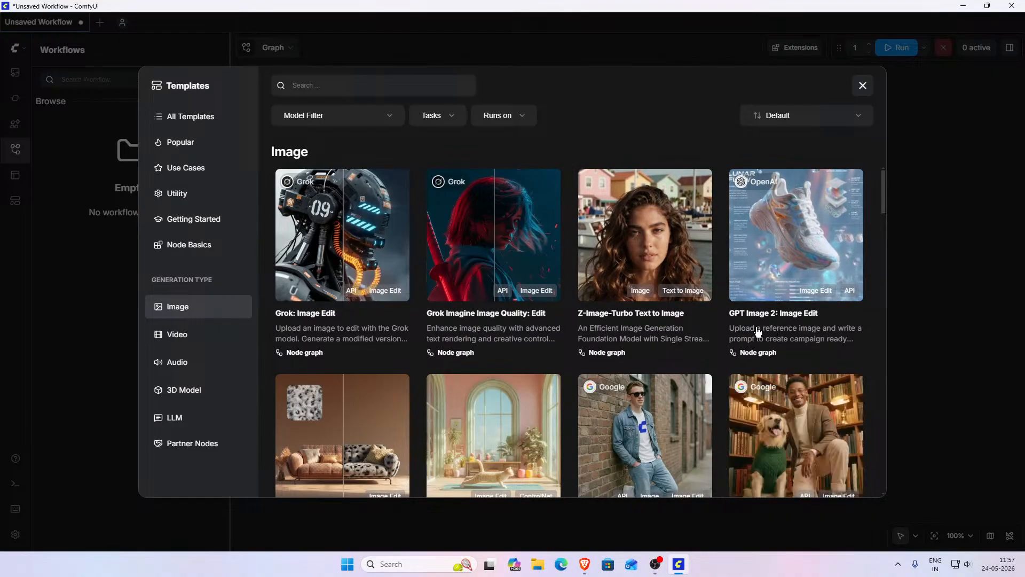
scroll(755, 329, "down", 3)
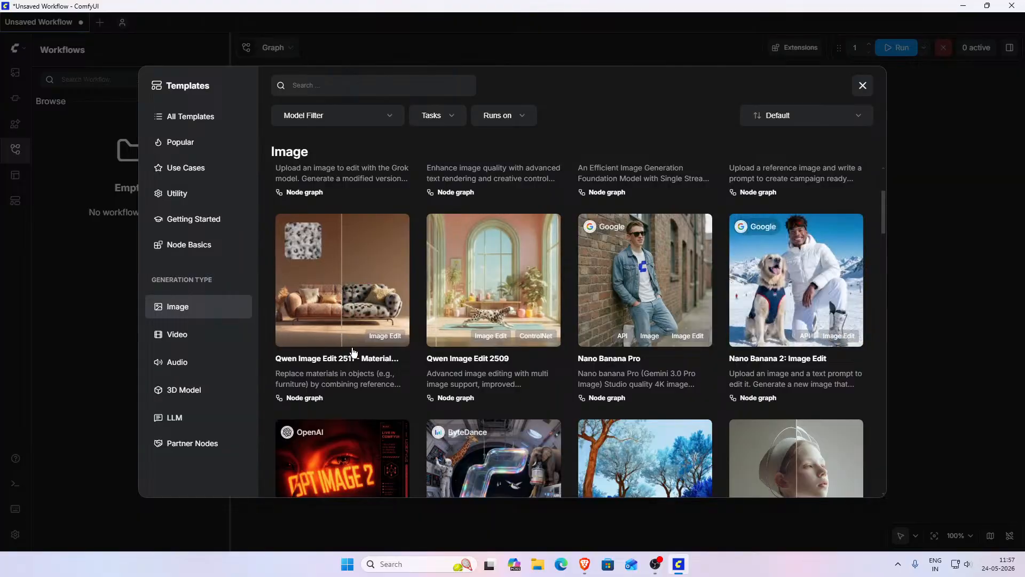
scroll(517, 311, "down", 3)
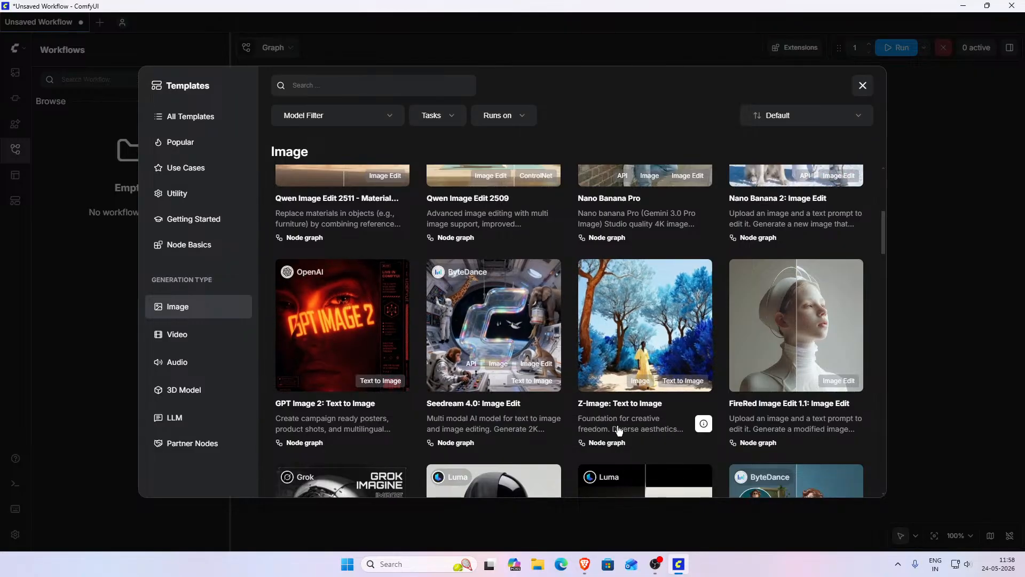
scroll(699, 391, "down", 3)
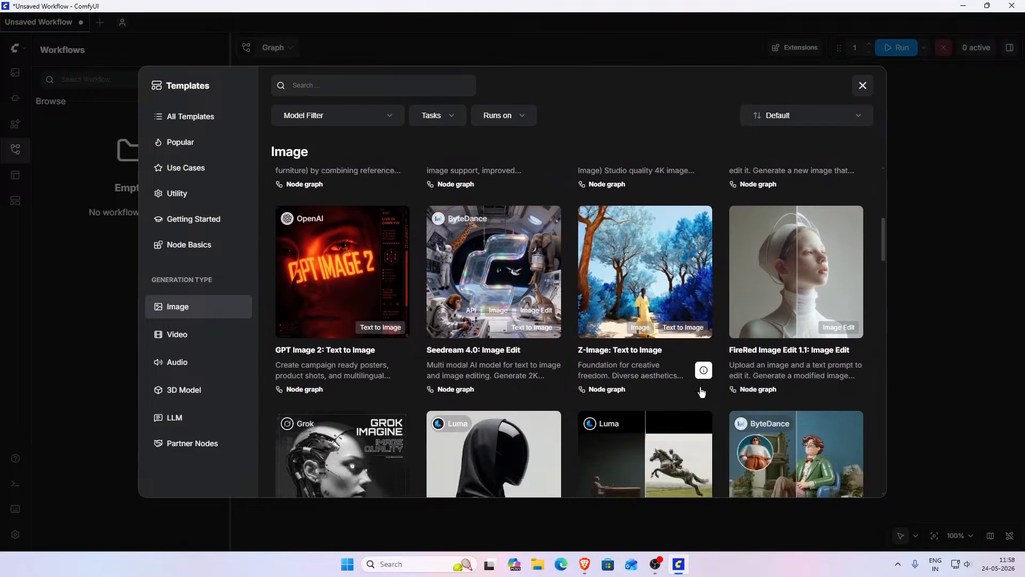
scroll(725, 345, "down", 2)
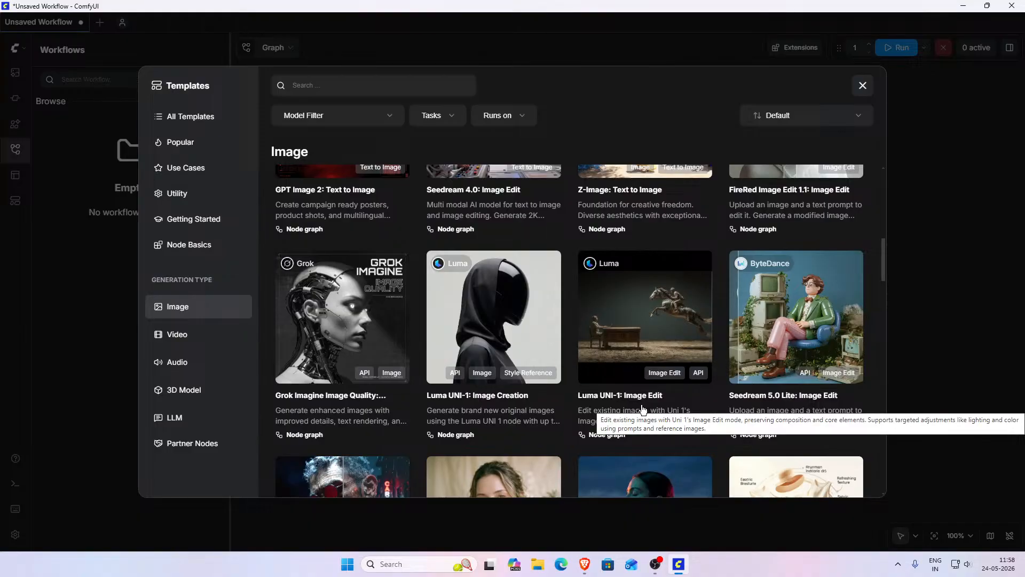
scroll(642, 409, "down", 4)
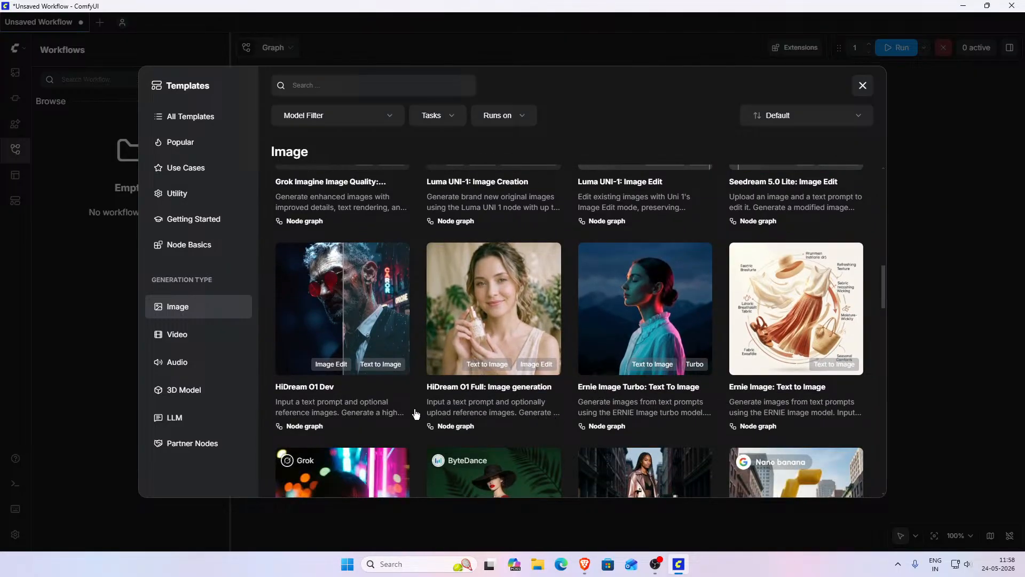
scroll(537, 389, "up", 7)
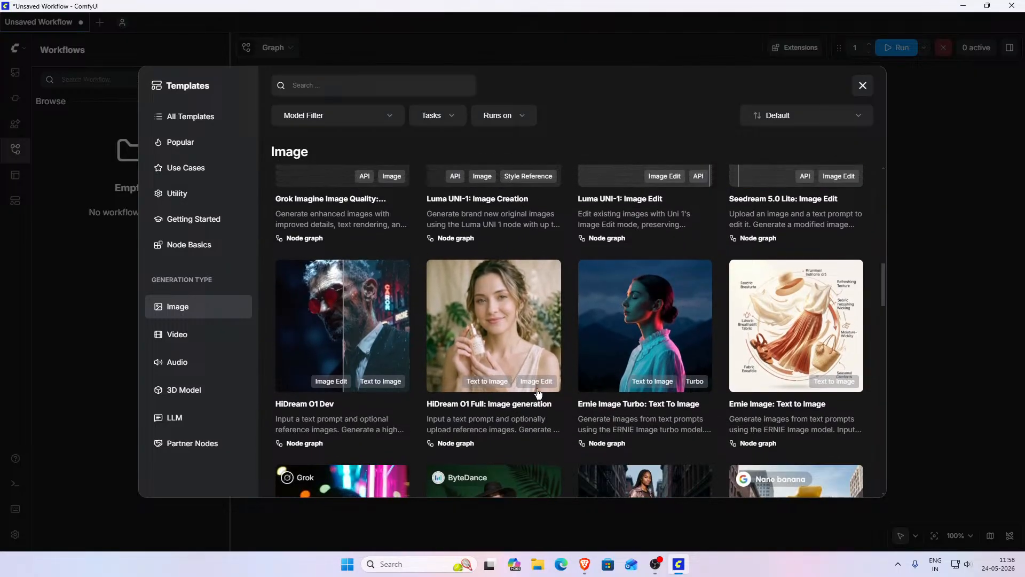
scroll(536, 390, "up", 7)
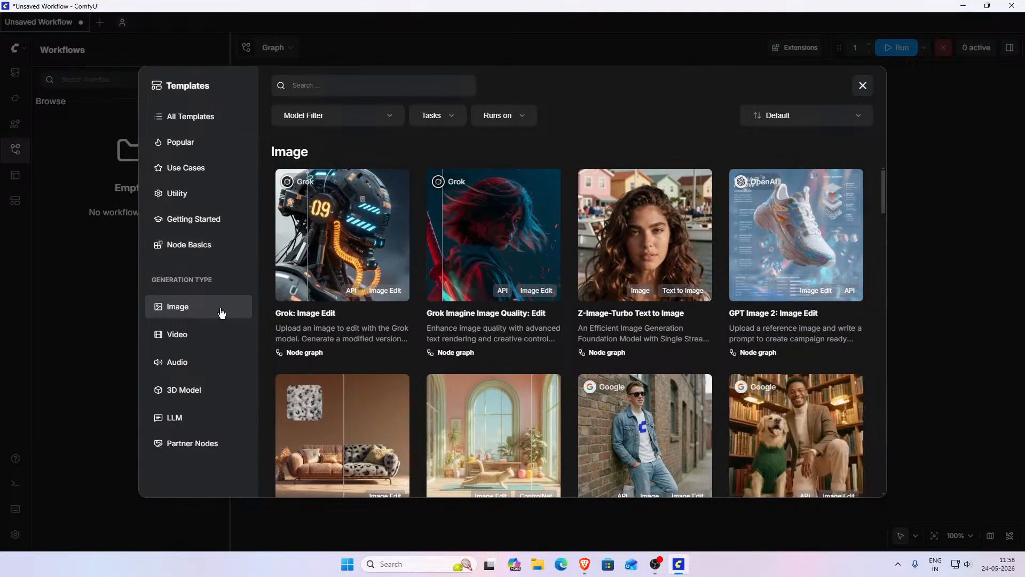
- Switch between the All Templates, Popular, Use Cases, Utility and Getting Started template categories
left_click(197, 117)
left_click(192, 149)
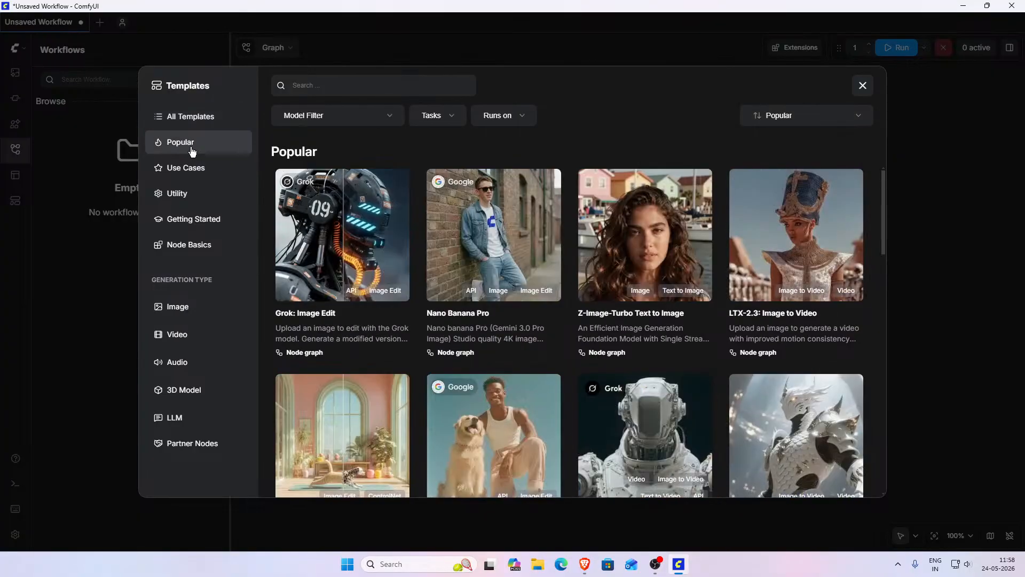
left_click(206, 121)
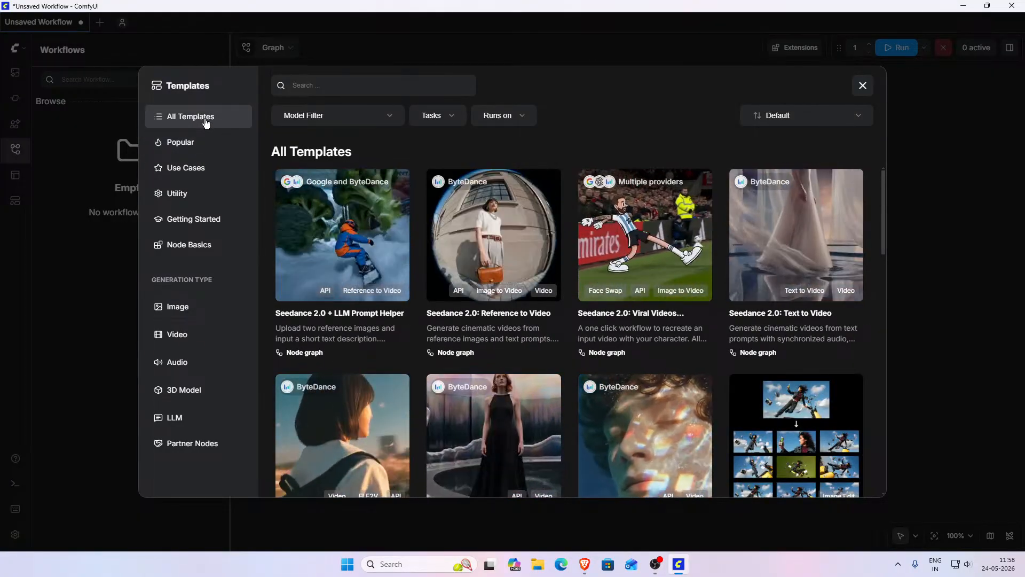
left_click(201, 142)
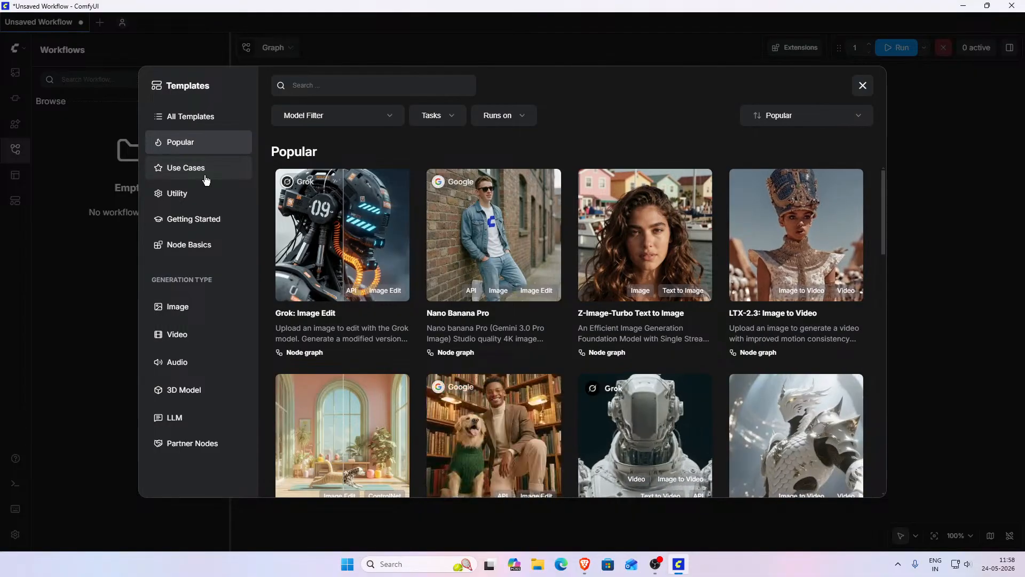
left_click(191, 314)
left_click(203, 111)
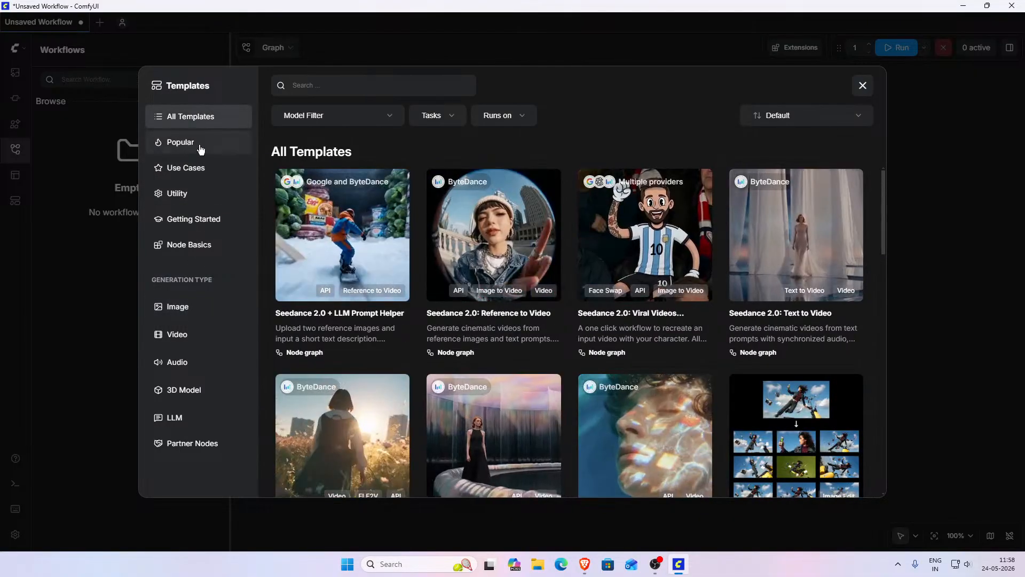
left_click(203, 150)
left_click(202, 170)
left_click(206, 194)
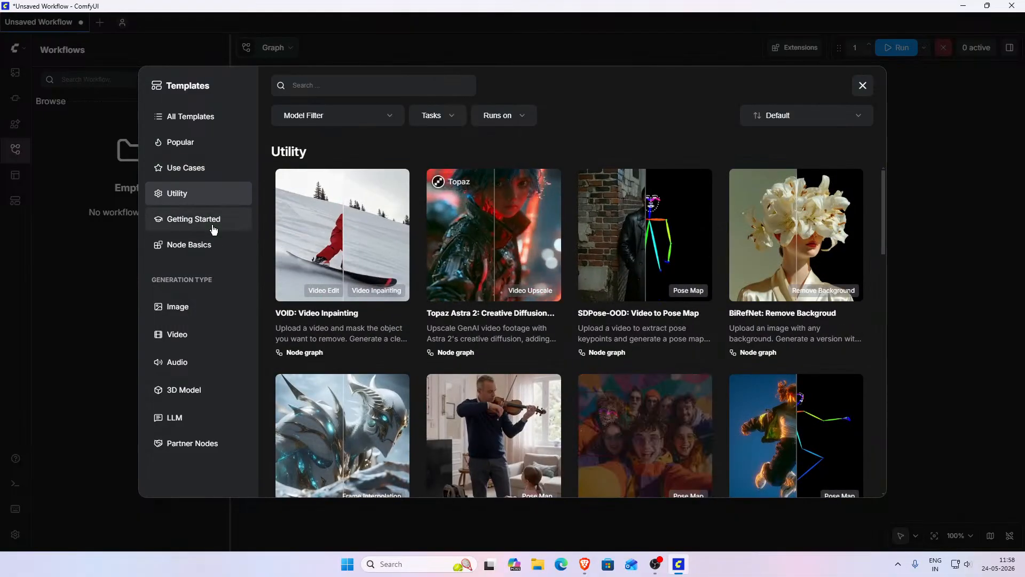
left_click(211, 221)
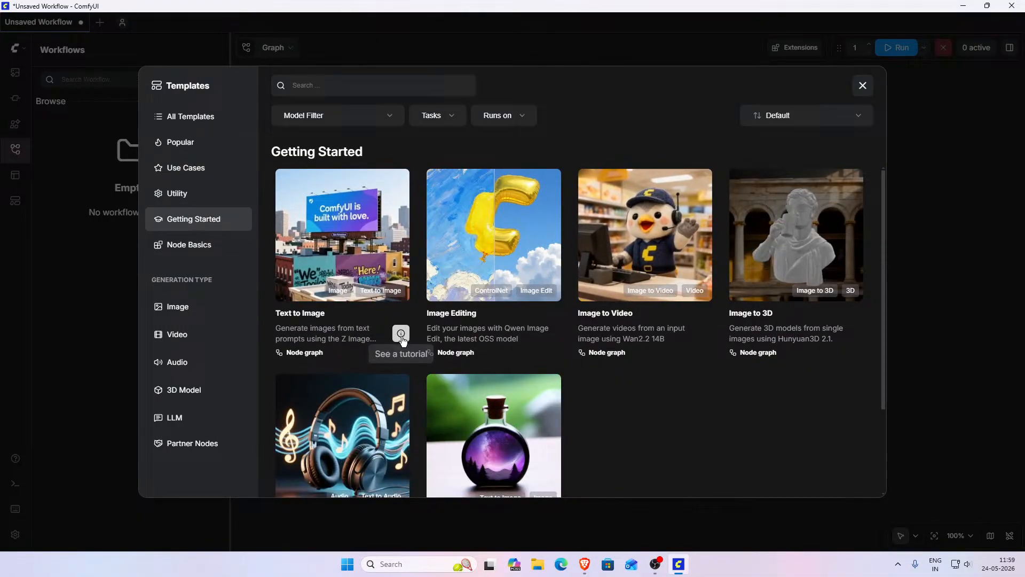
- Load the Text to Image template from Getting Started into a new workflow tab
left_click(369, 340)
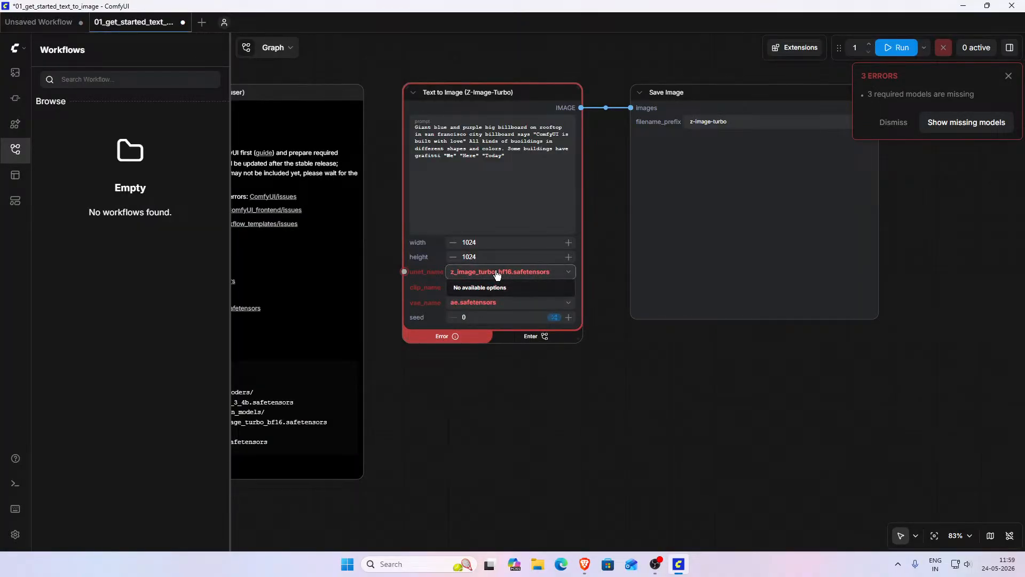
left_click(15, 48)
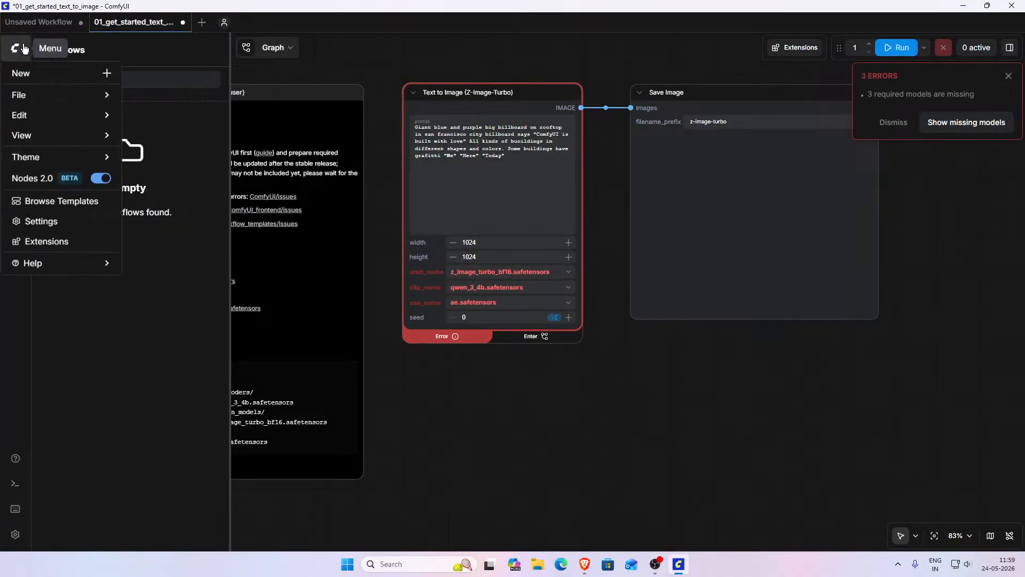
left_click(14, 48)
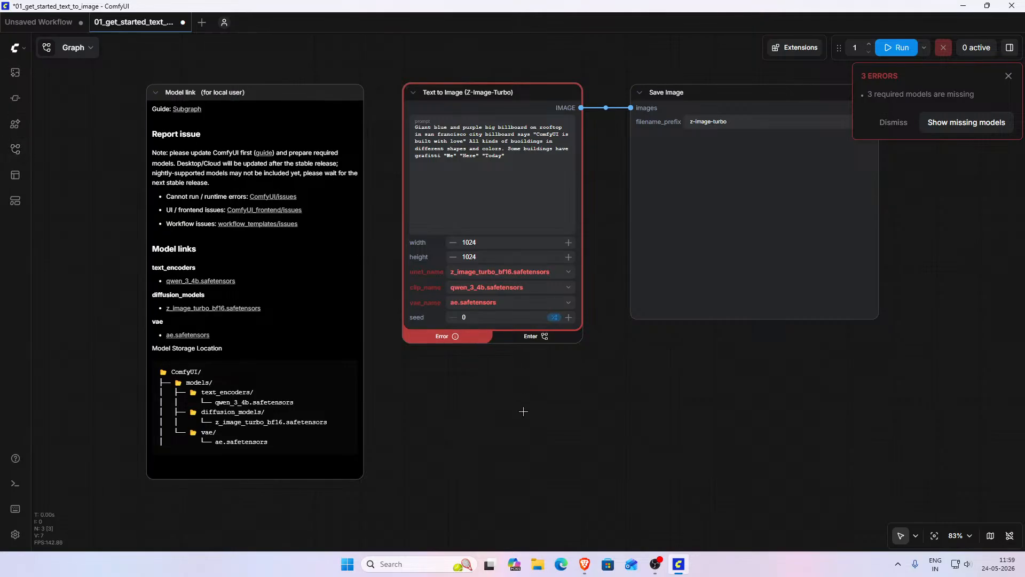
- Inspect the Text to Image and Save Image nodes of the loaded workflow
left_click_drag(549, 416, 466, 458)
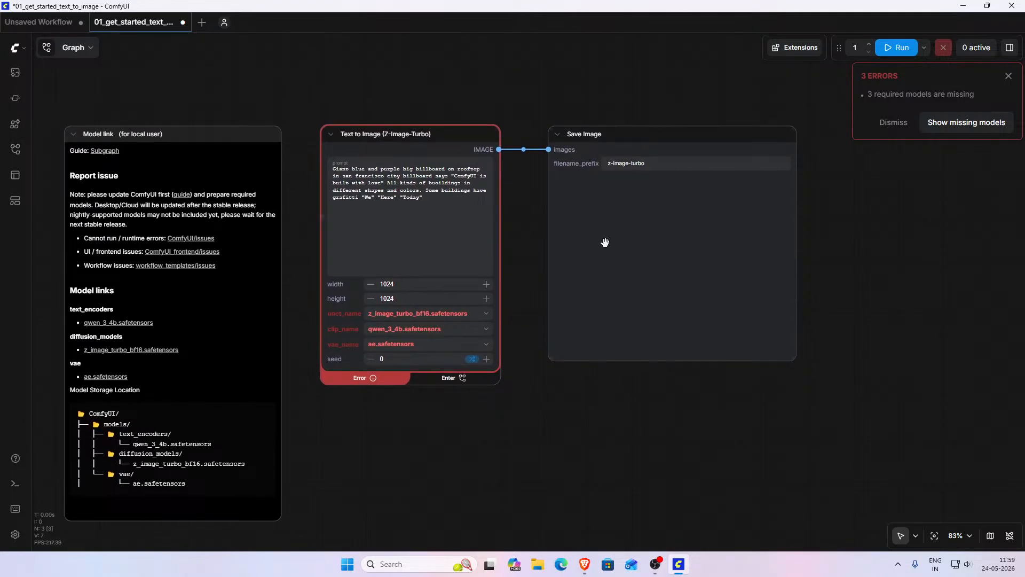
left_click(433, 188)
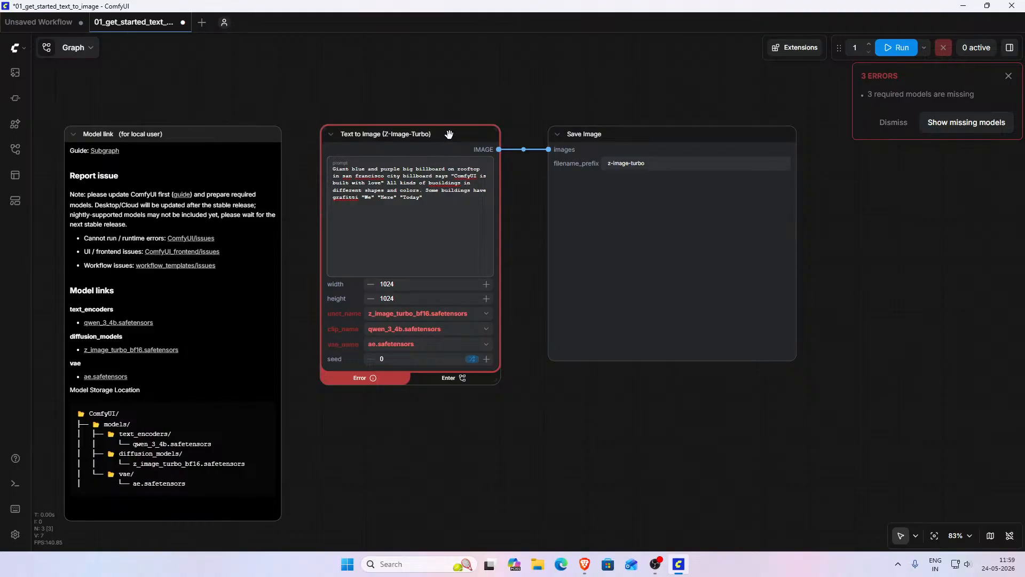
mouse_move(447, 134)
left_mouse_down()
mouse_move(458, 139)
mouse_move(448, 133)
left_mouse_up()
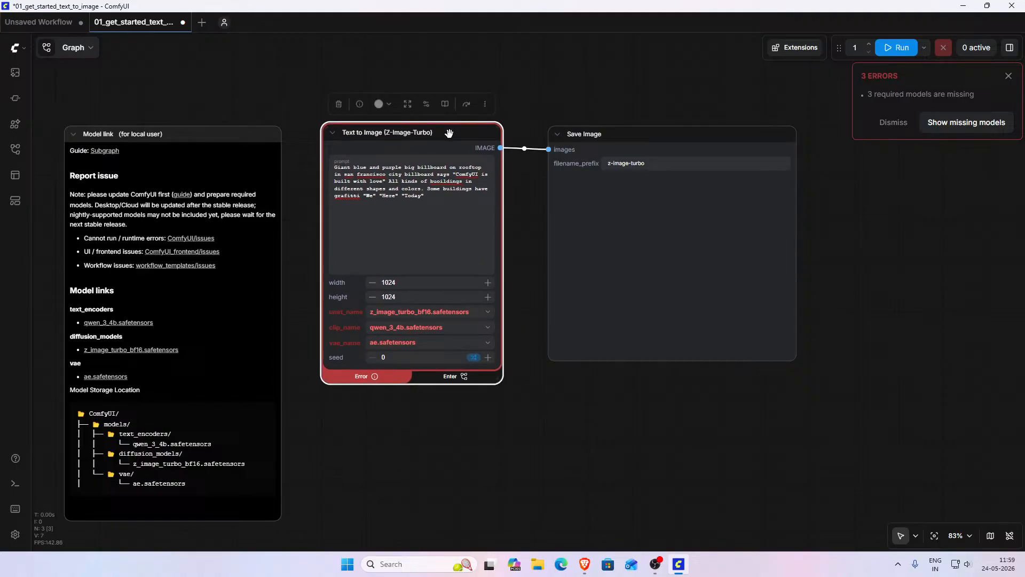
left_click(671, 143)
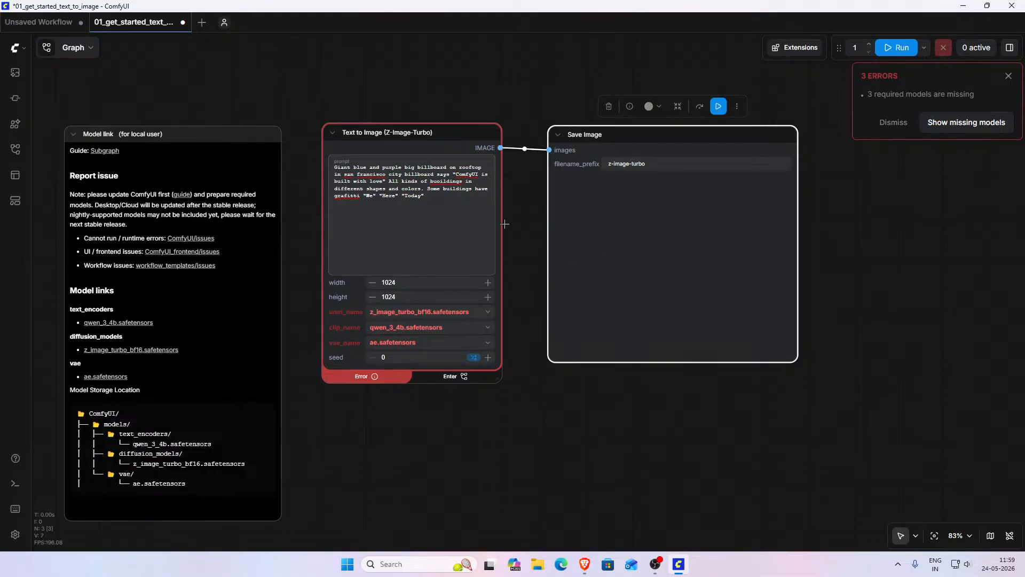
left_click(484, 225)
left_click(655, 237)
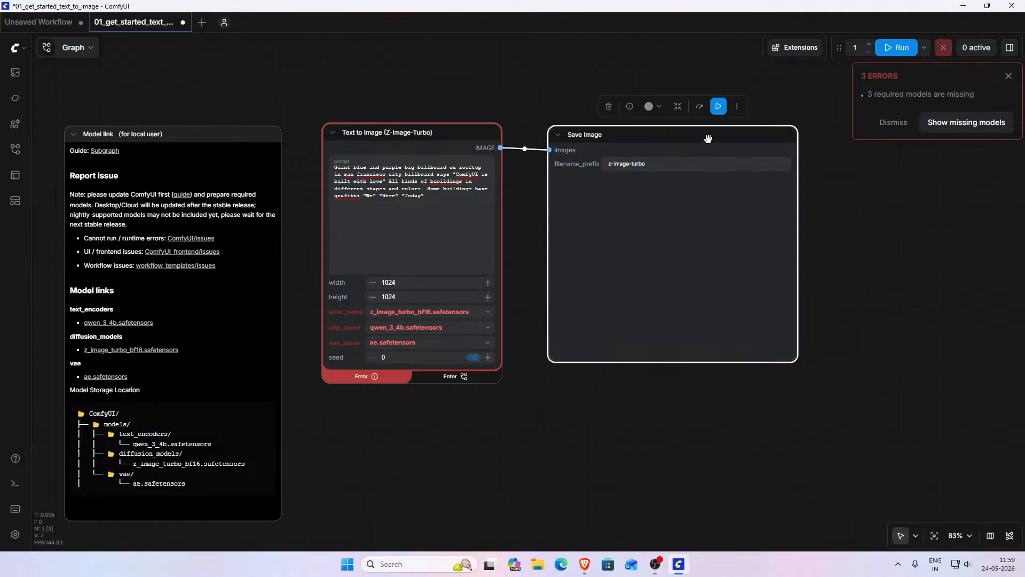
- Move the Save Image node slightly to the right and pan the workflow into view
left_click_drag(707, 138, 729, 140)
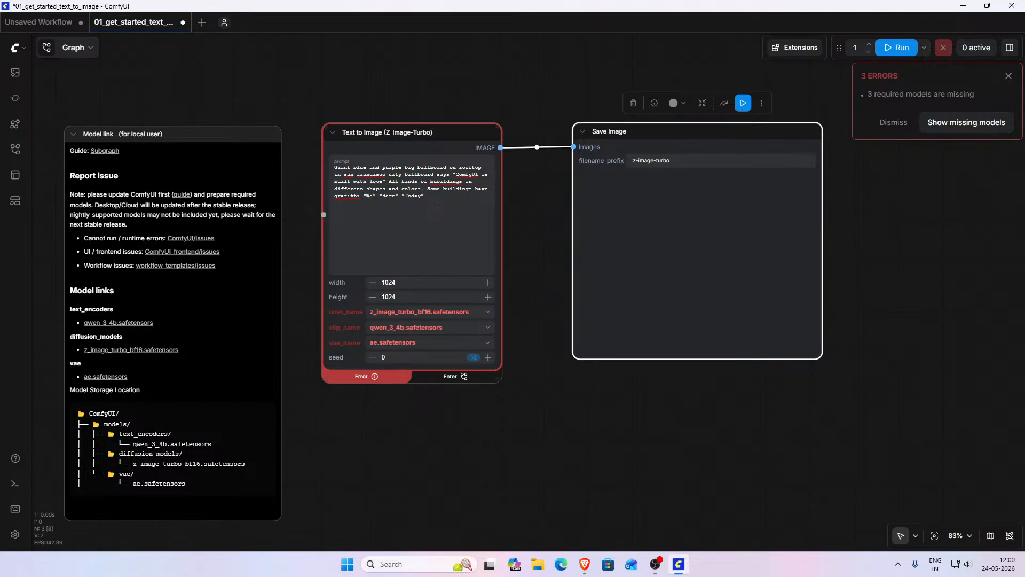
left_click_drag(438, 132, 439, 132)
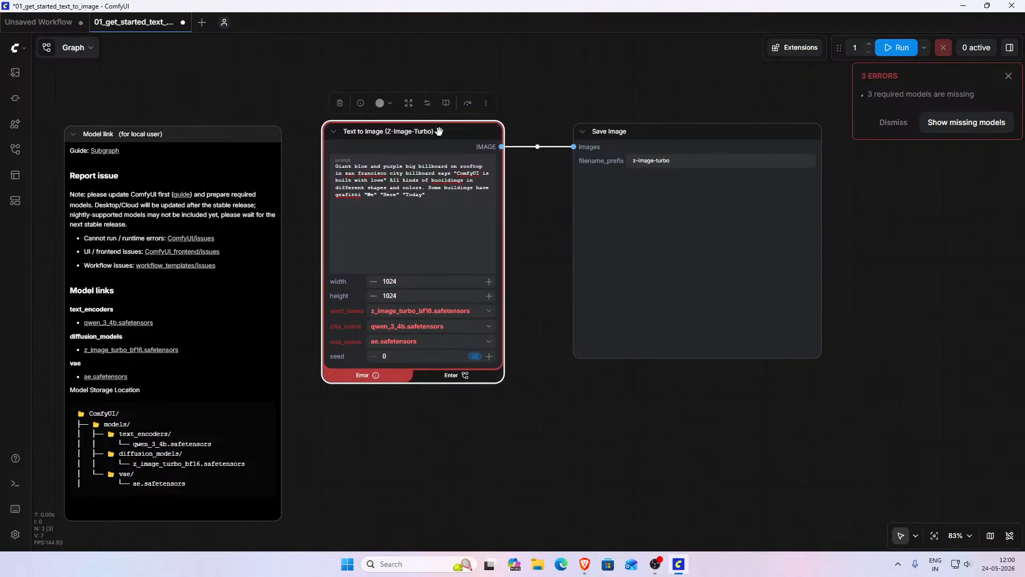
left_click(442, 203)
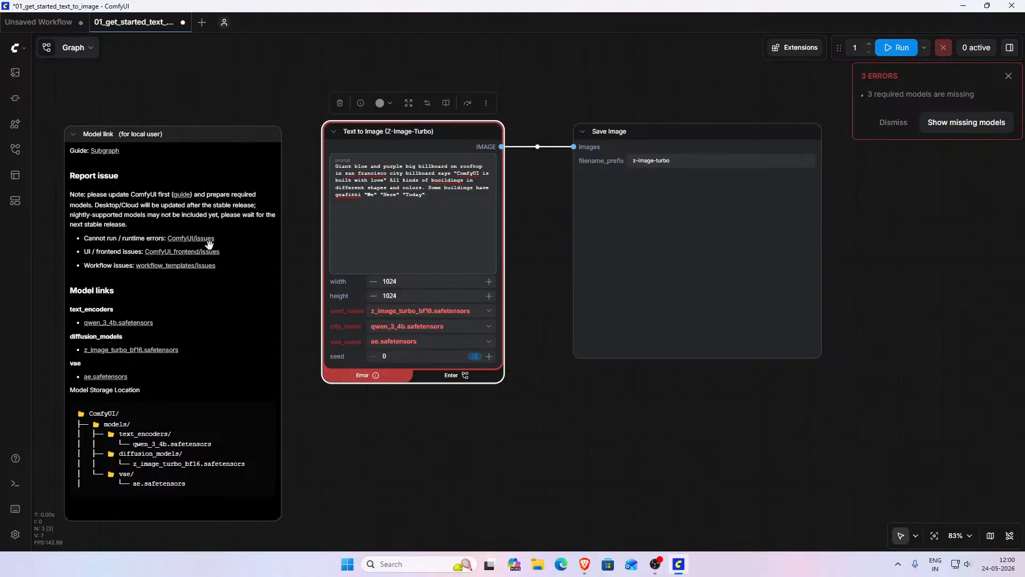
left_click_drag(297, 198, 459, 179)
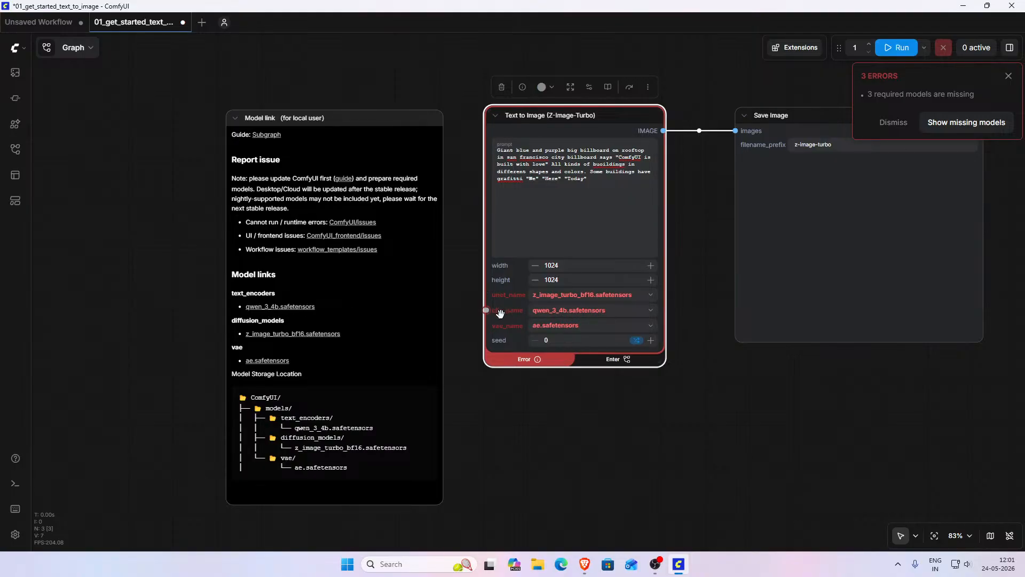
- Download the qwen_3_4b.safetensors text encoder from the Model link note and check its browser download progress
left_click(298, 307)
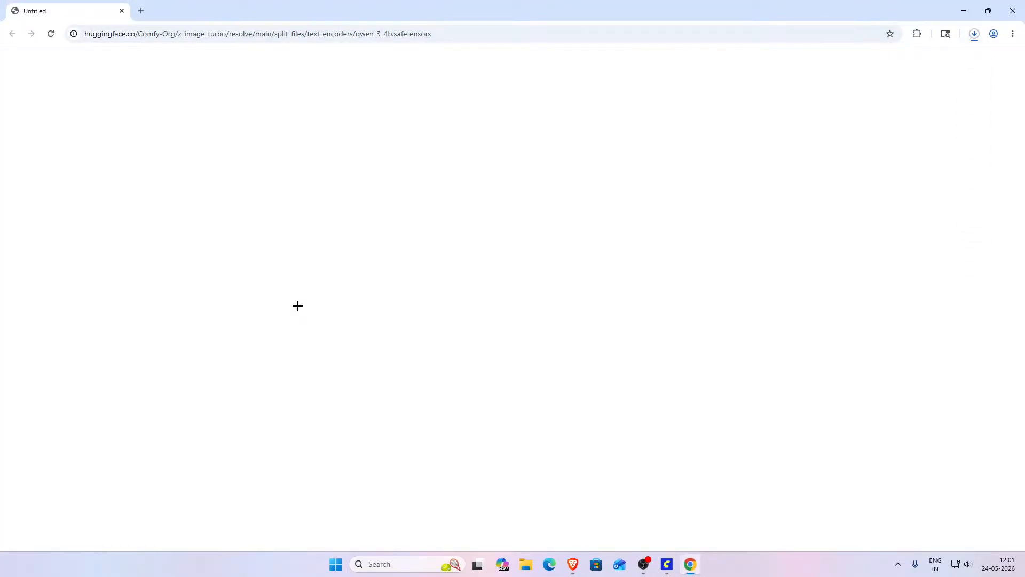
left_click(974, 34)
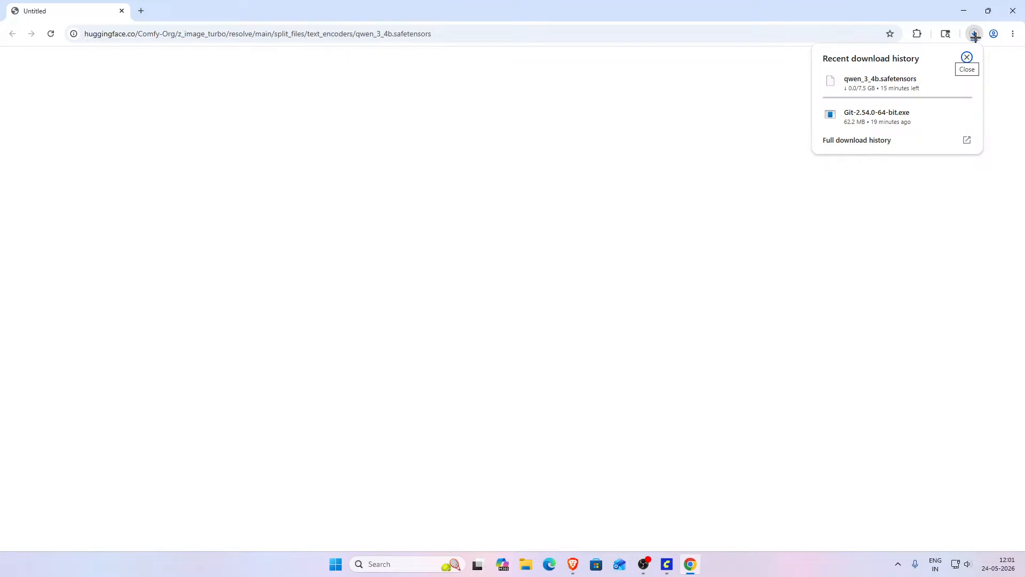
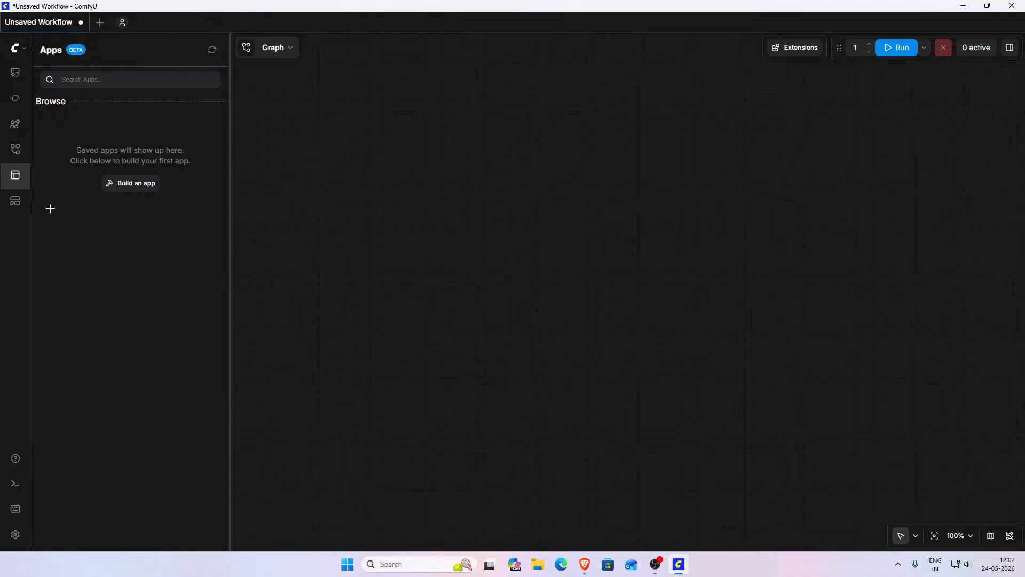
- Open the template browser's Image category and sort the templates by Popular
left_click(22, 197)
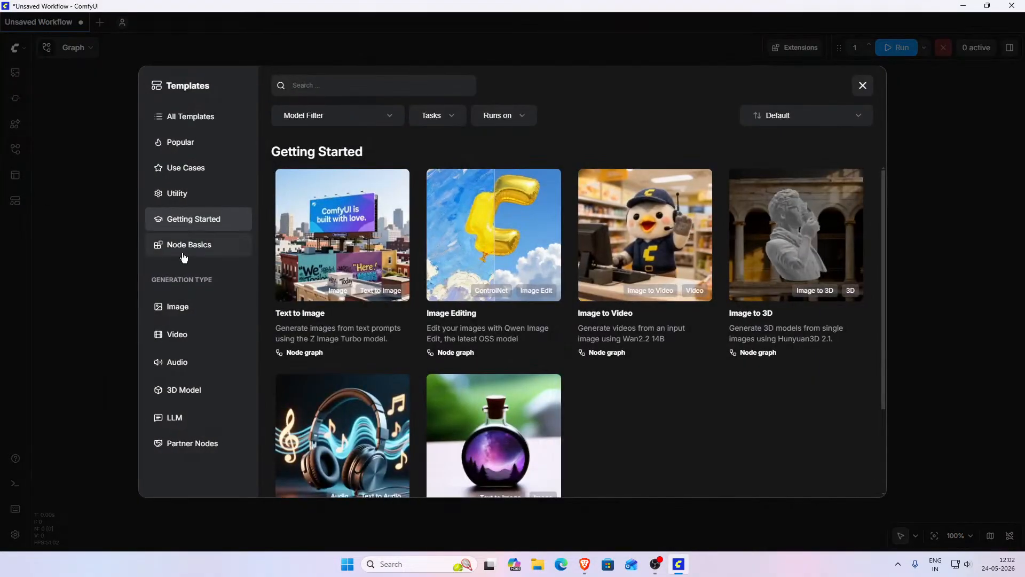
left_click(193, 309)
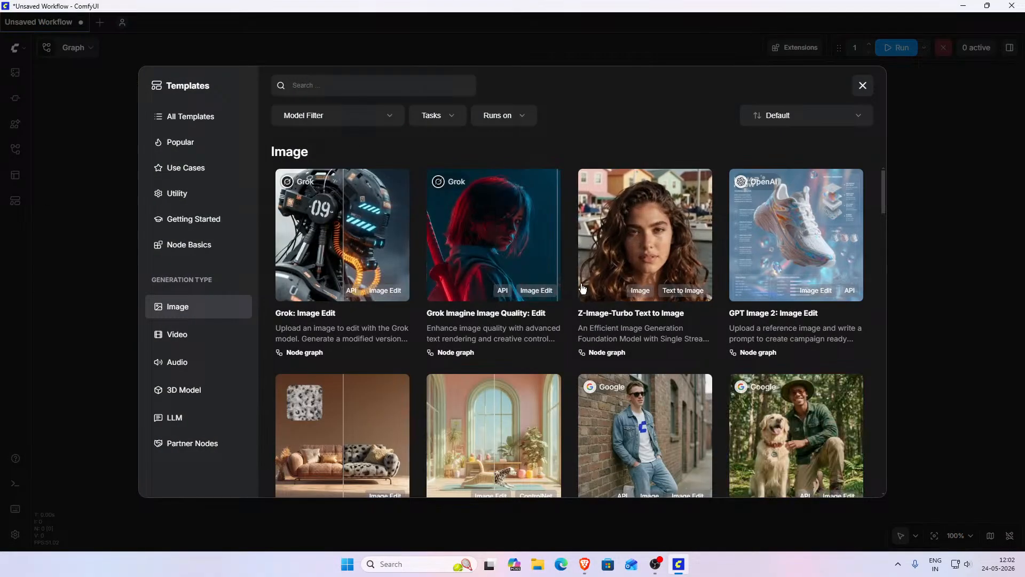
left_click(357, 119)
left_click(357, 118)
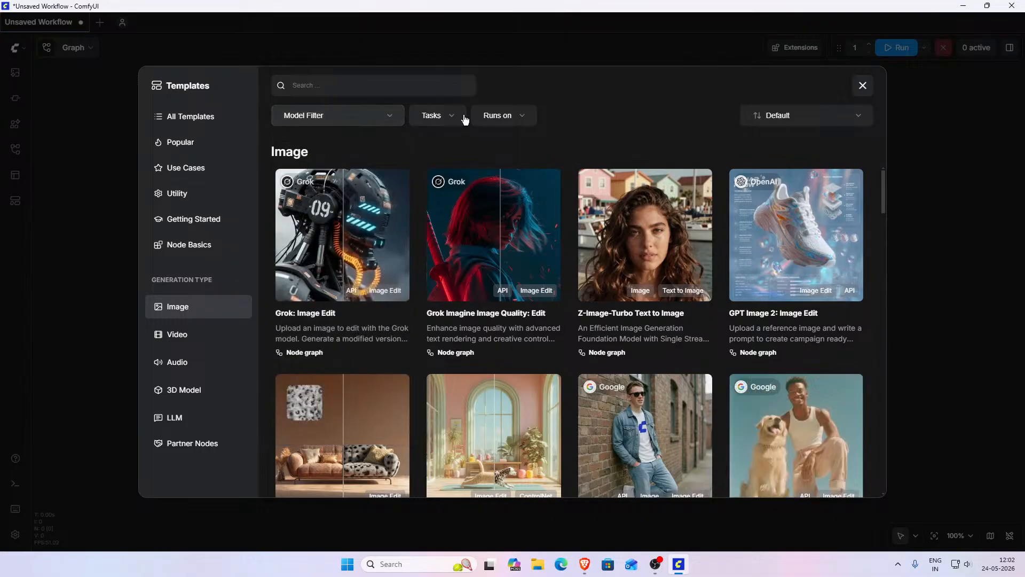
left_click(807, 123)
left_click(779, 191)
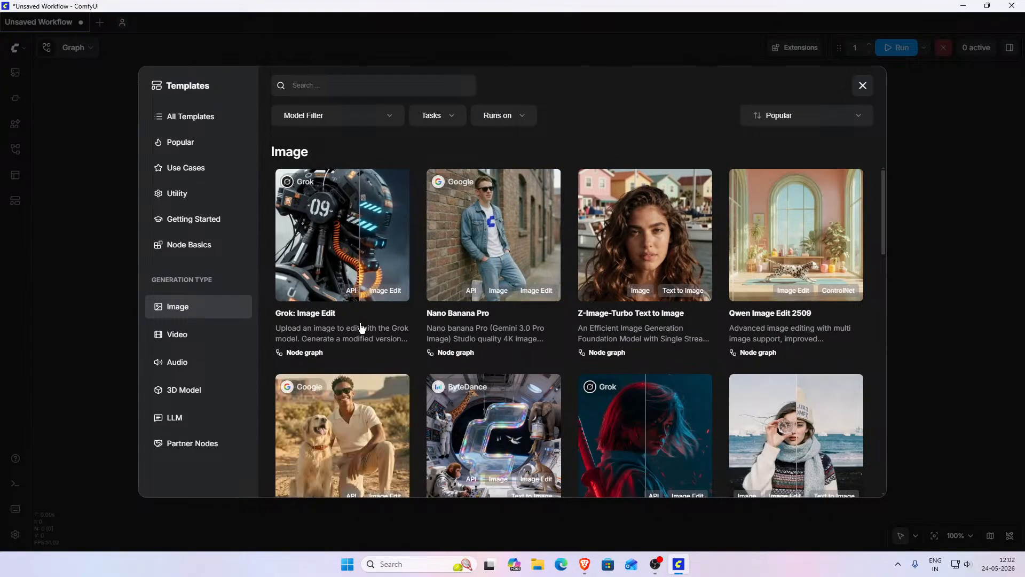
- Open the GPT Image 2: Text to Image template from the Image templates
scroll(563, 288, "down", 2)
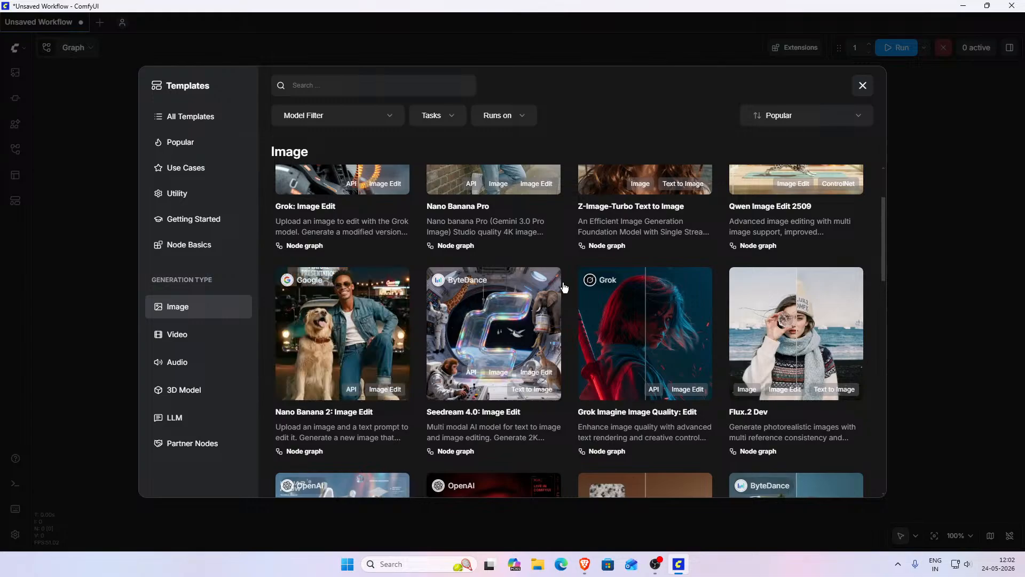
scroll(565, 287, "down", 1)
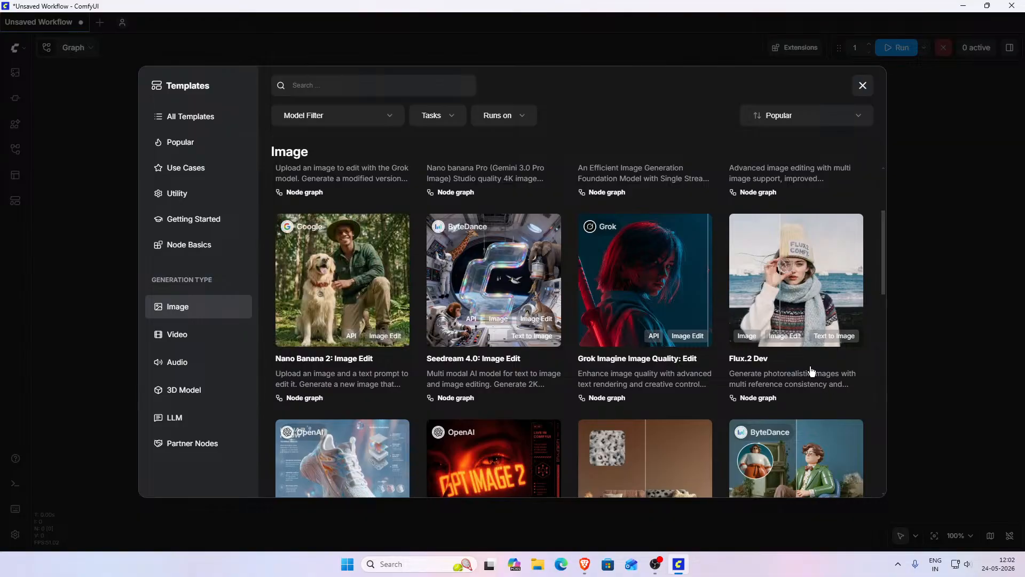
scroll(800, 368, "down", 2)
scroll(716, 282, "down", 1)
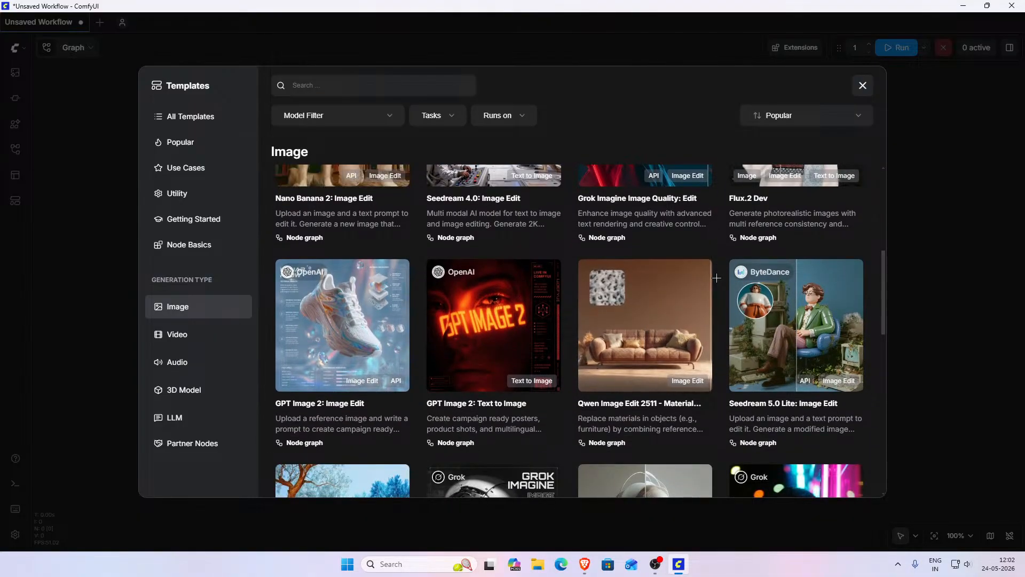
scroll(716, 279, "down", 1)
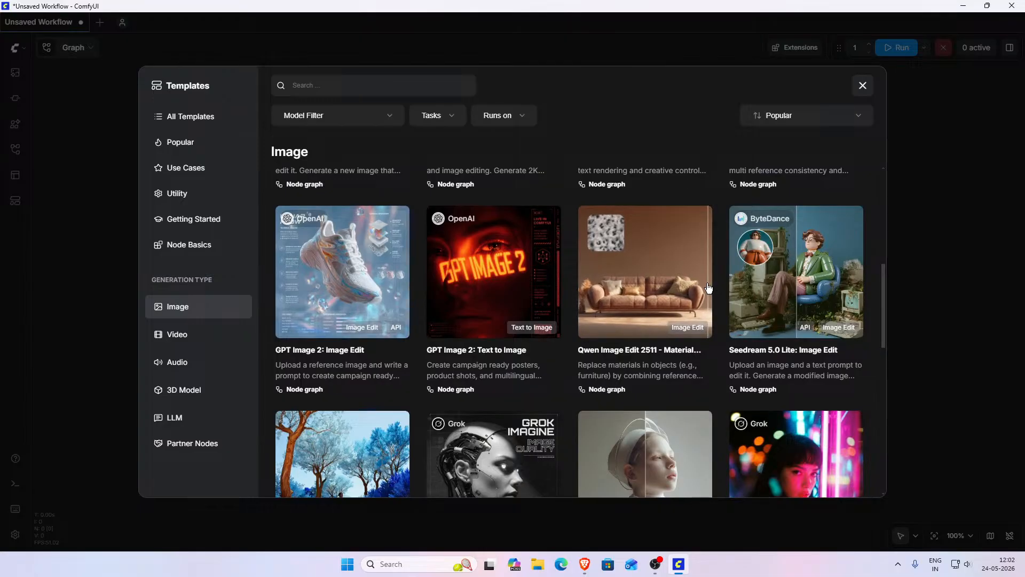
scroll(712, 284, "down", 2)
scroll(544, 304, "up", 2)
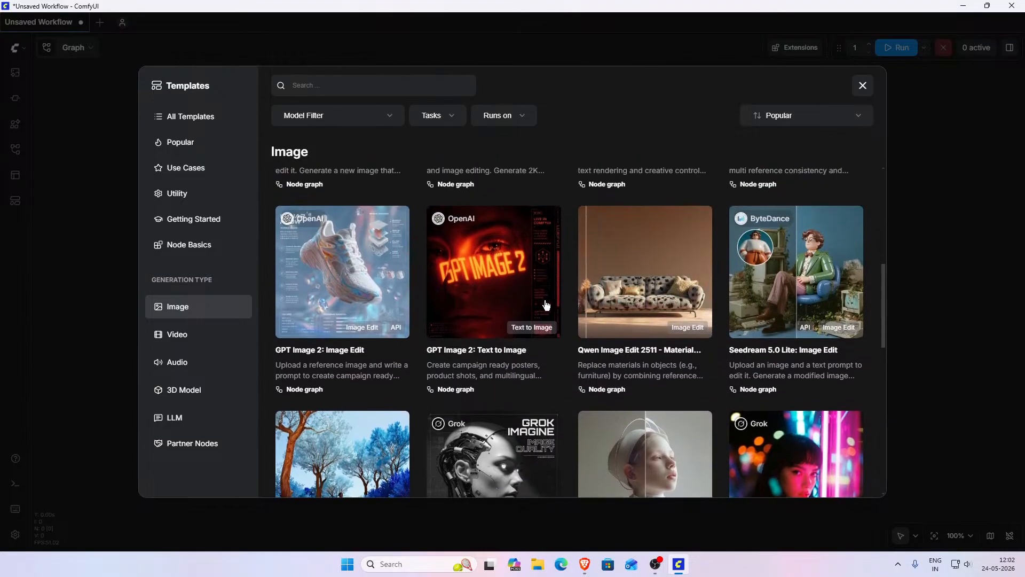
left_click(475, 308)
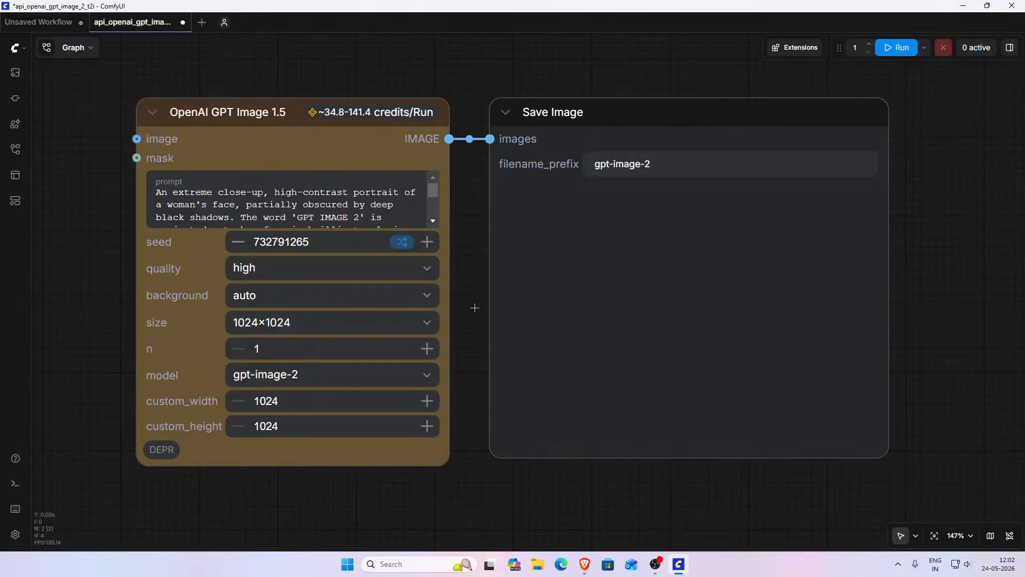
- Inspect the model options and prompt of the OpenAI GPT Image node
scroll(479, 319, "down", 3)
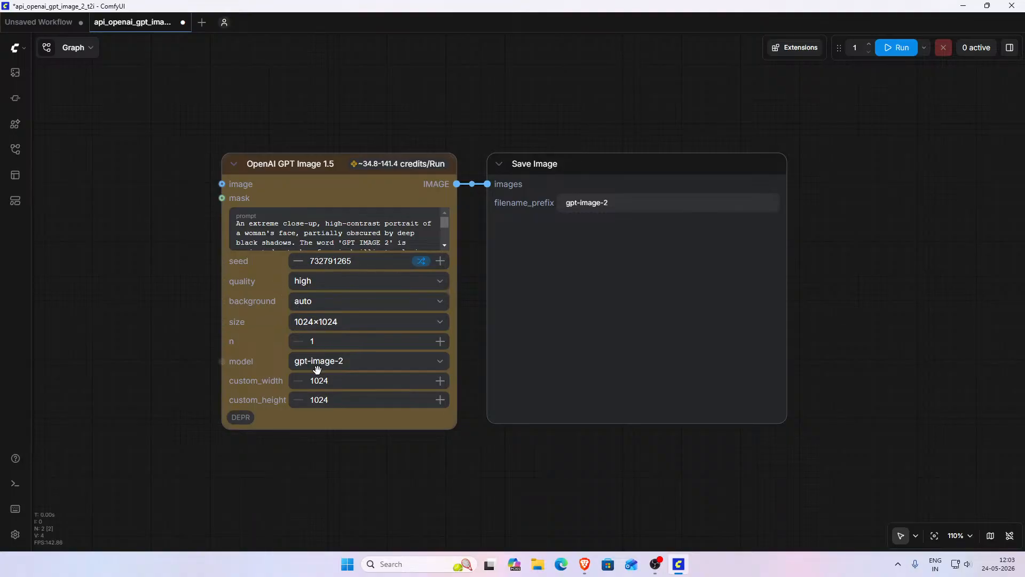
left_click(430, 361)
left_click(243, 411)
scroll(336, 342, "up", 1)
scroll(427, 216, "down", 1)
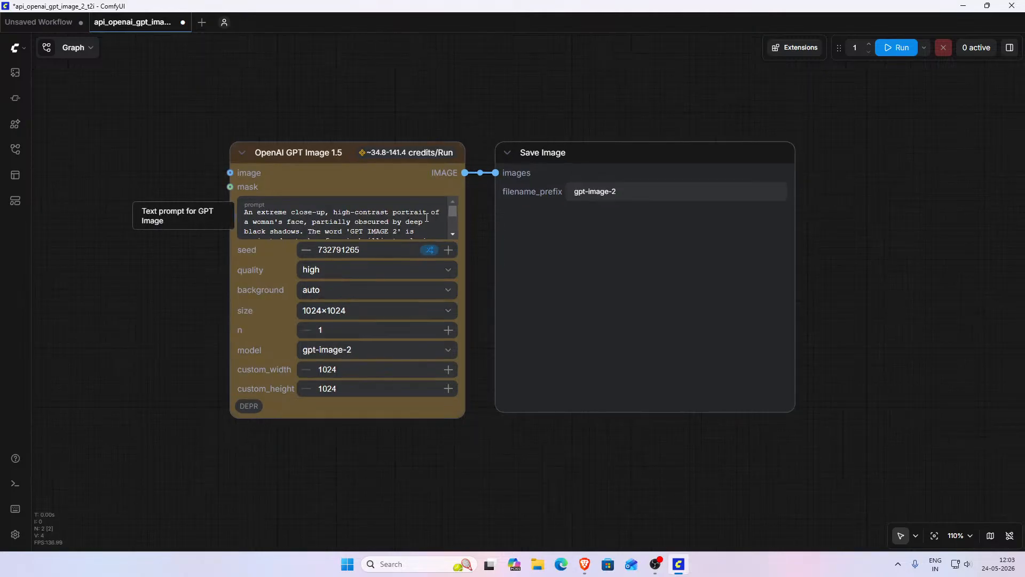
scroll(427, 218, "down", 1)
scroll(427, 219, "up", 1)
- Try running the workflow and explore the account login options, including Google sign-in and the API key page
left_click(891, 51)
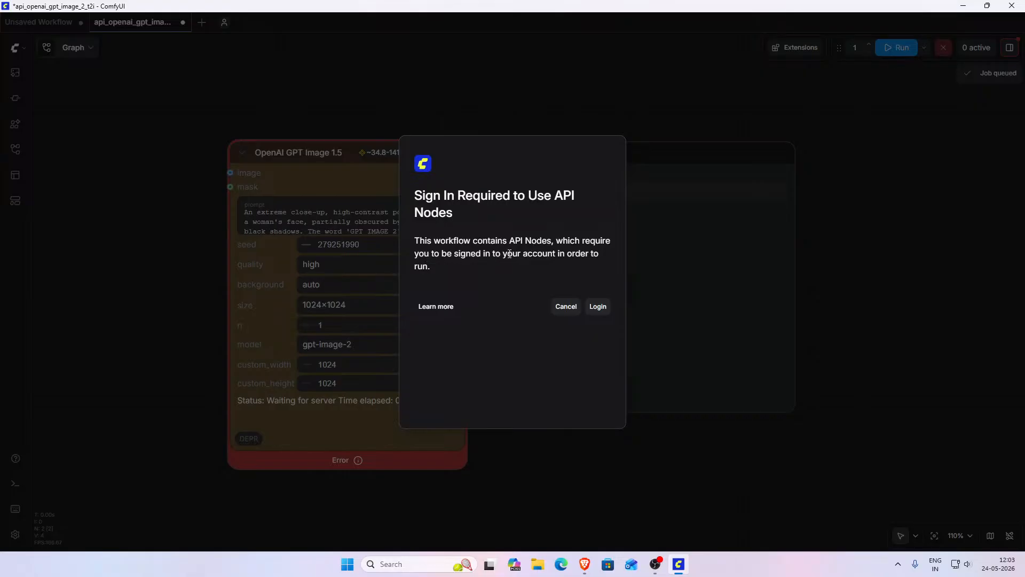
left_click(601, 311)
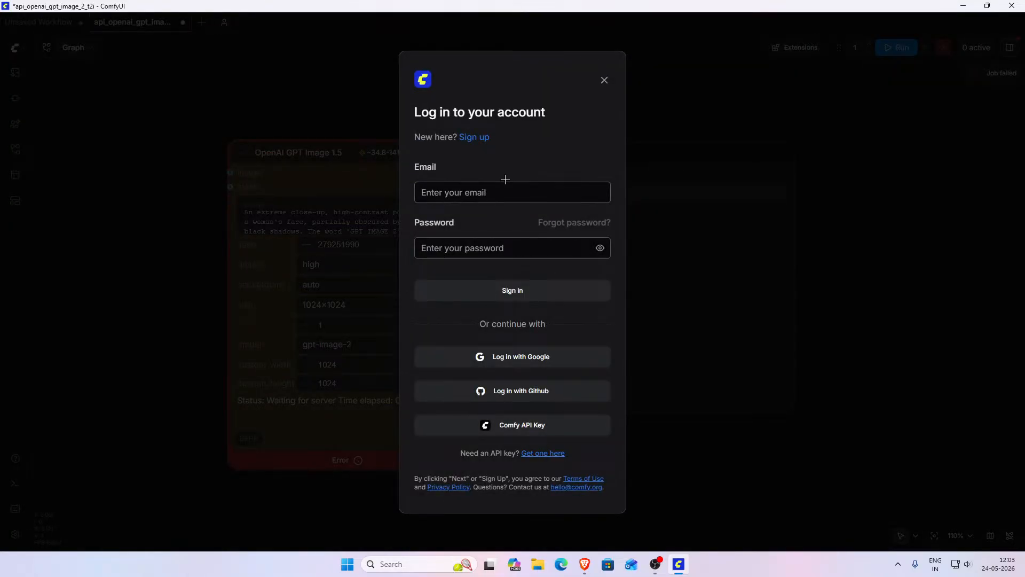
left_click(533, 359)
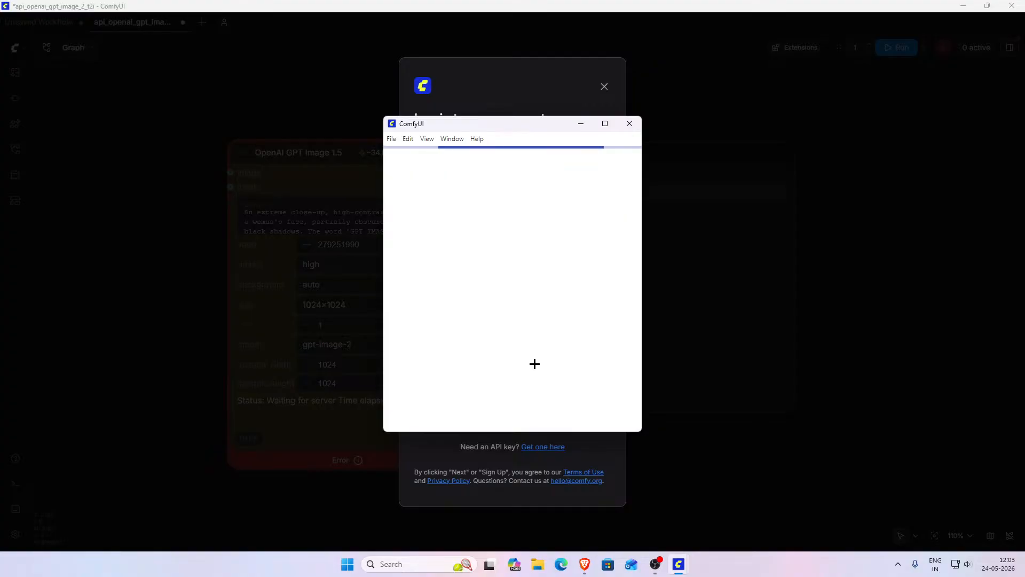
left_click(629, 123)
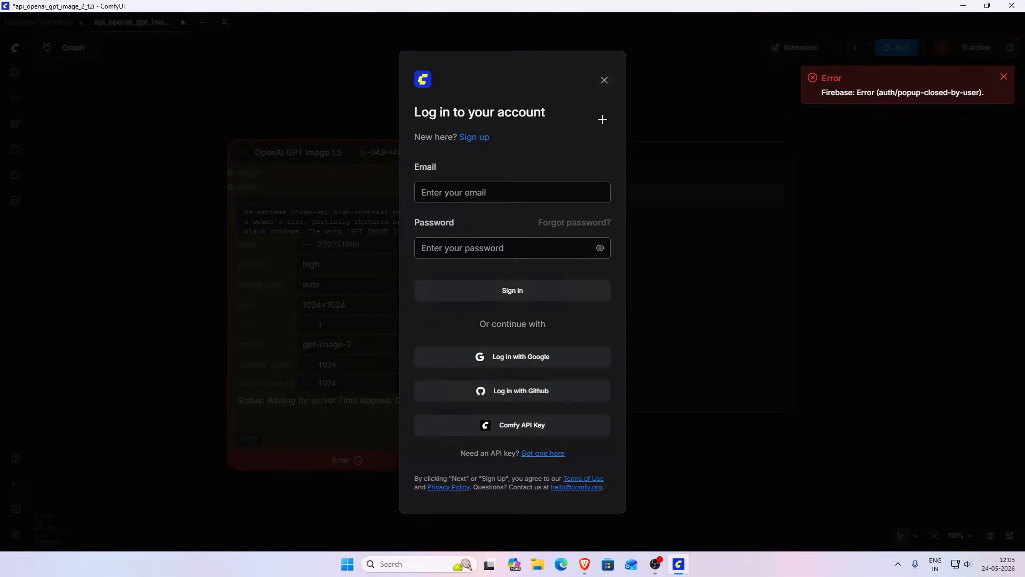
left_click(554, 454)
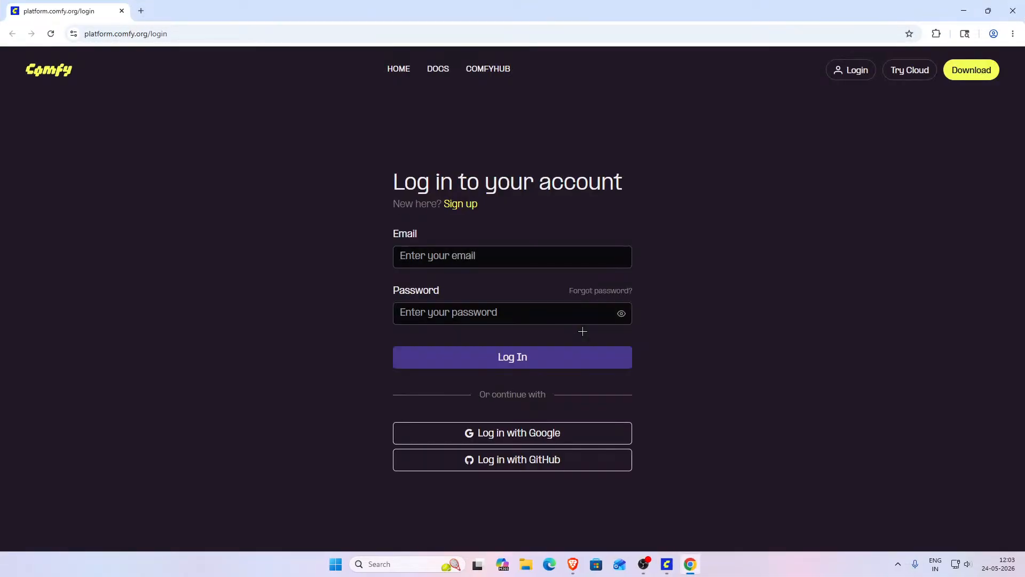
left_click(1013, 11)
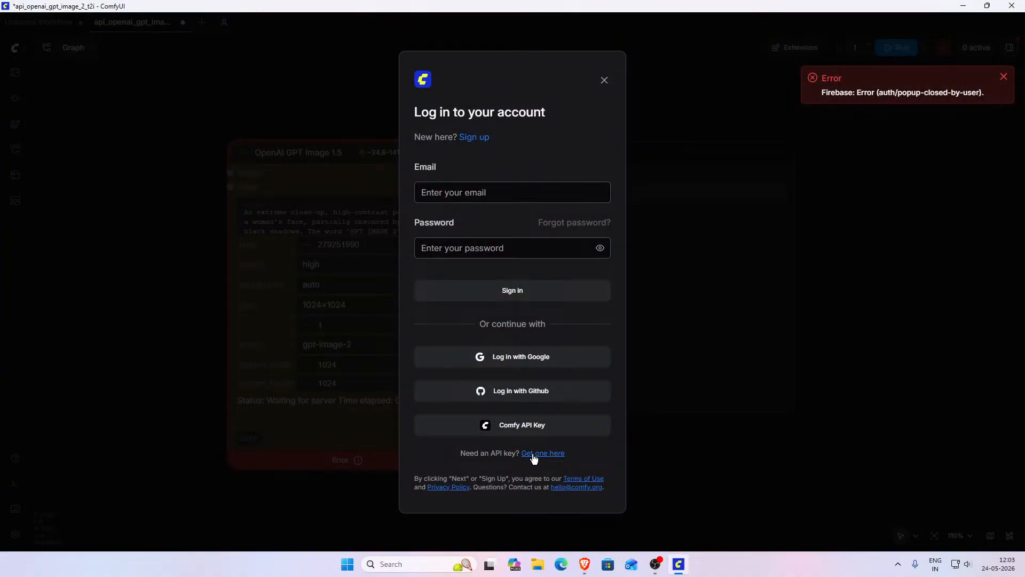
left_click(603, 80)
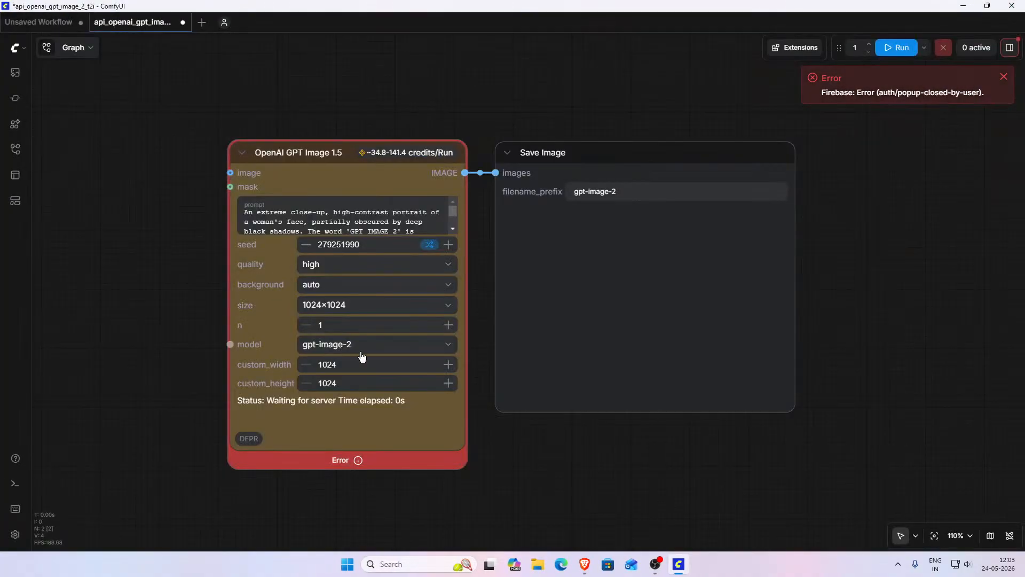
- Open the error details of the OpenAI GPT Image node and close the side panel
scroll(358, 363, "down", 1)
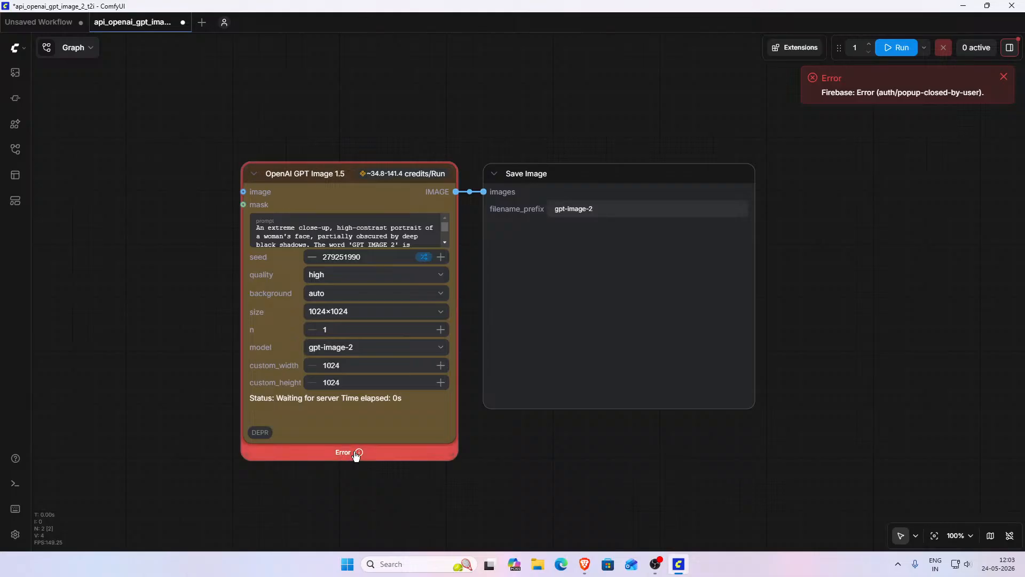
left_click(357, 453)
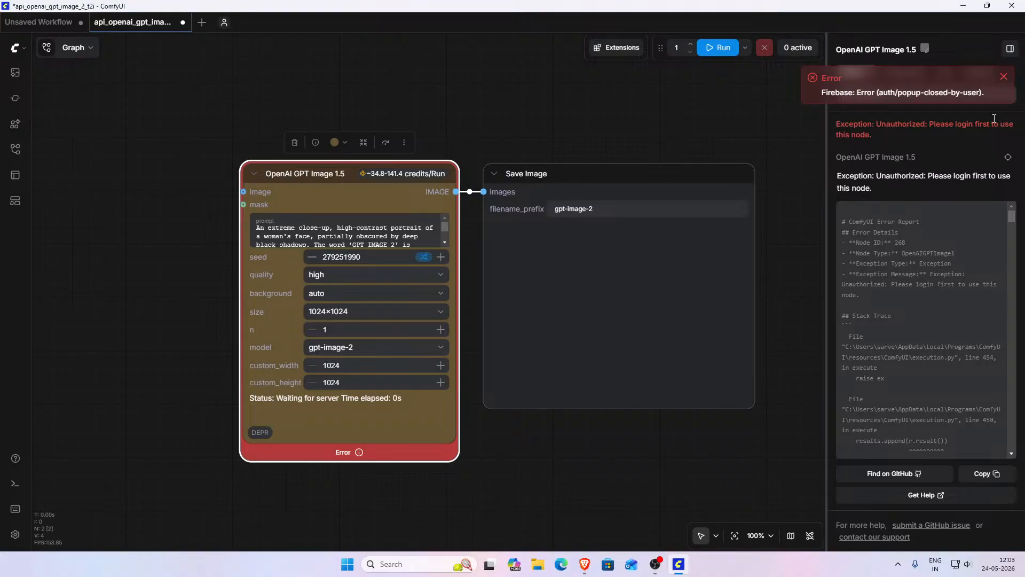
left_click(1003, 77)
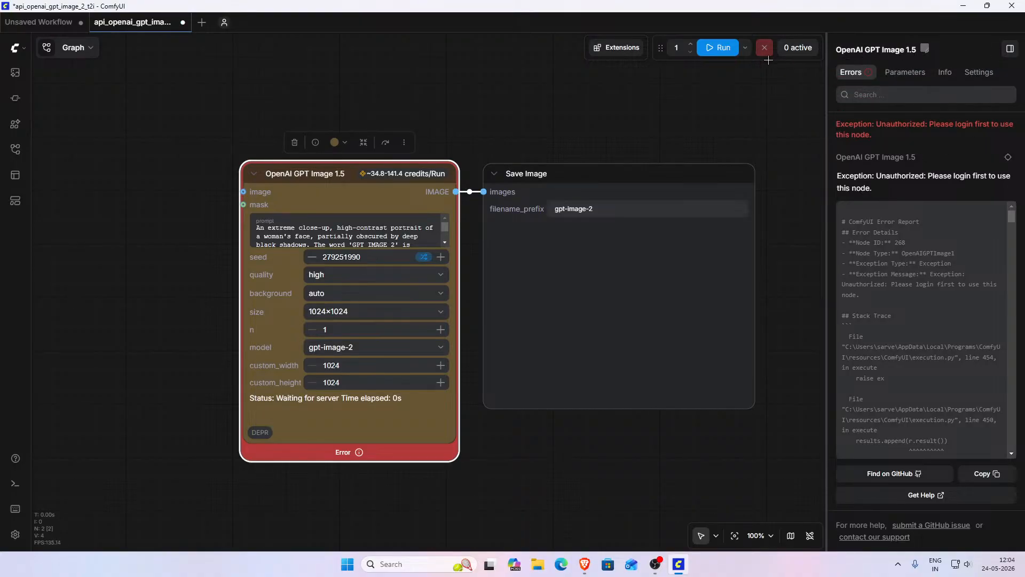
left_click(1010, 49)
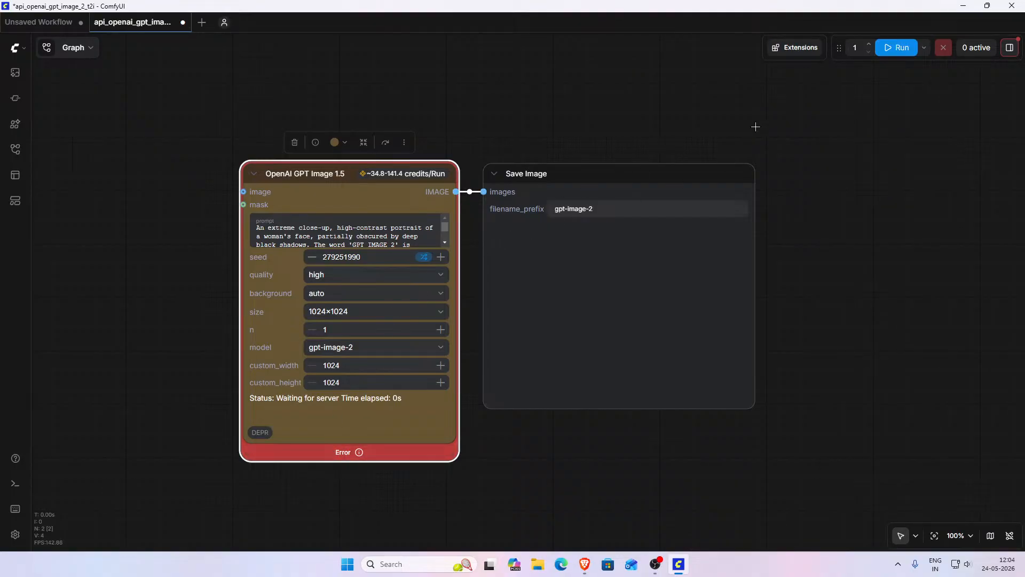
- Run the workflow and sign in with a Google account, entering its e-mail and password and allowing Comfy access
left_click(886, 48)
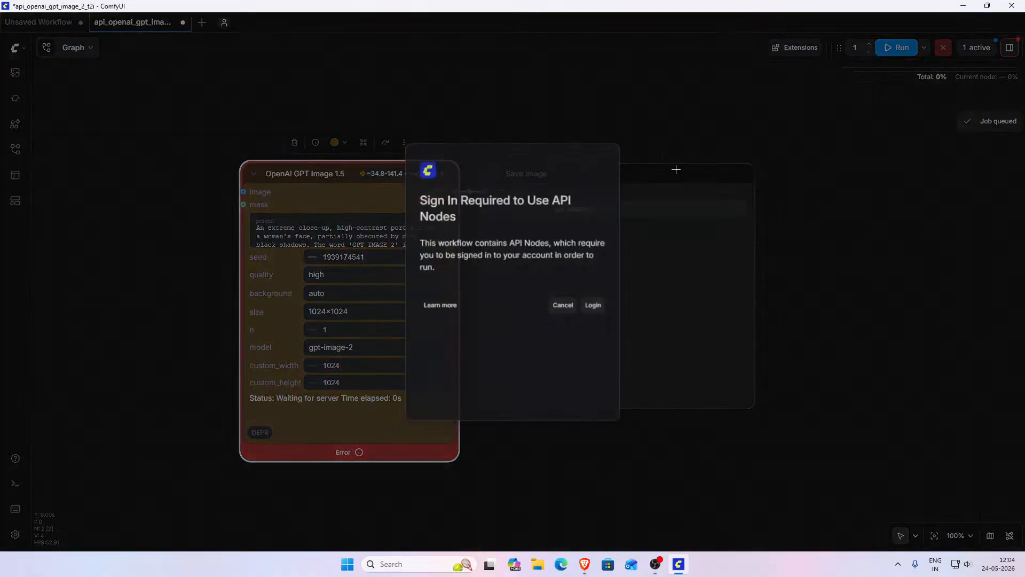
left_click(590, 313)
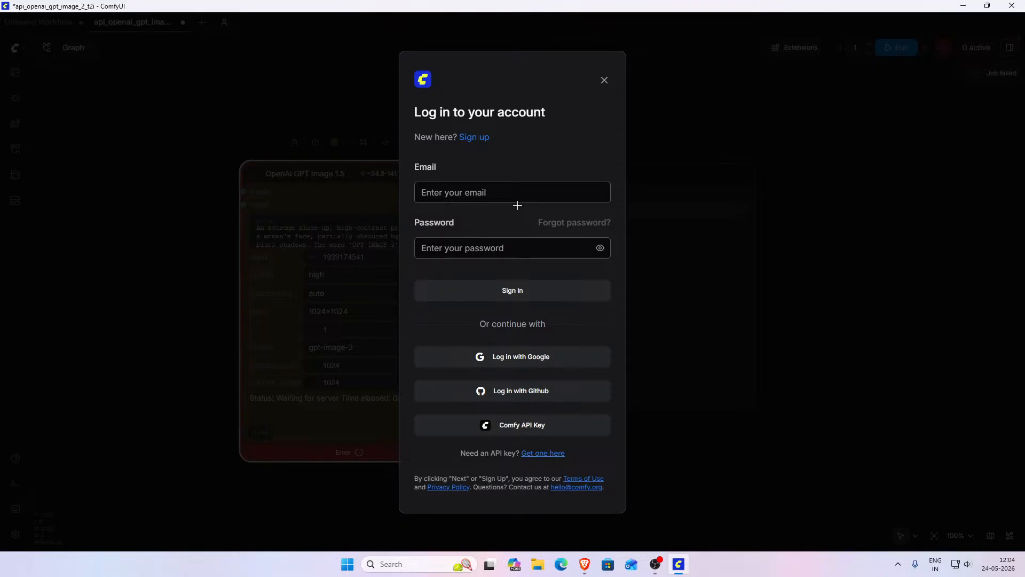
left_click(535, 357)
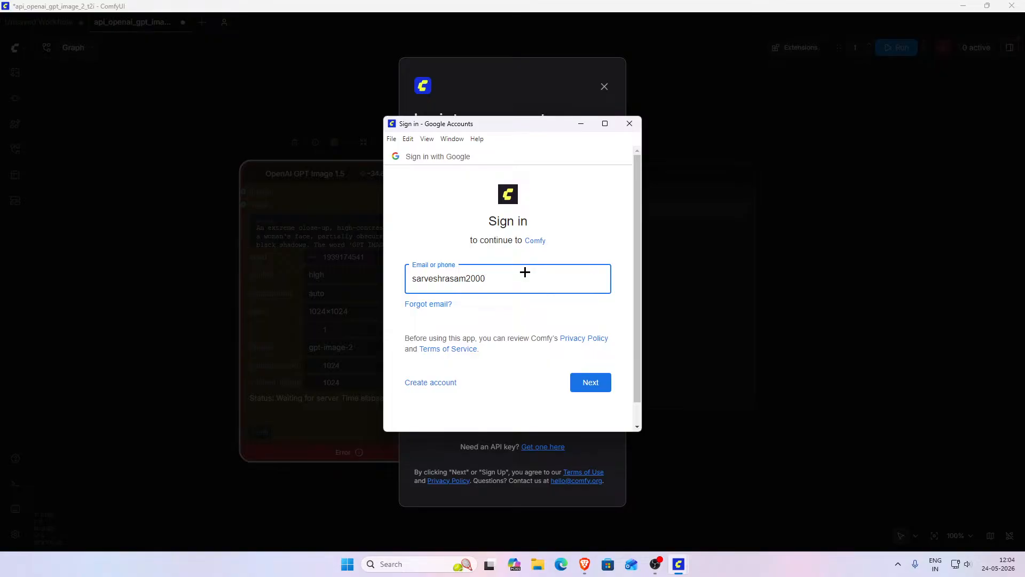
left_click(592, 389)
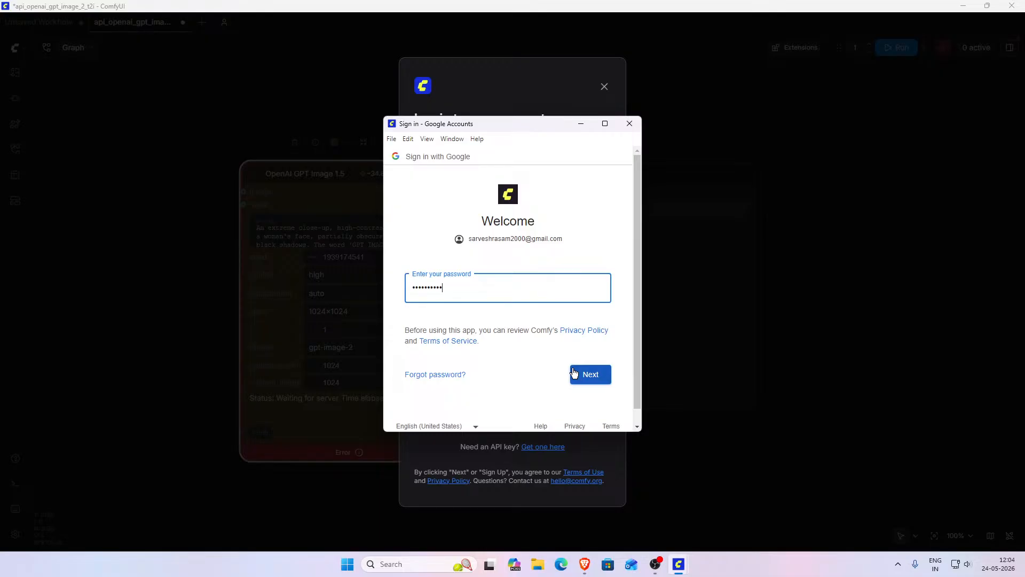
left_click(580, 378)
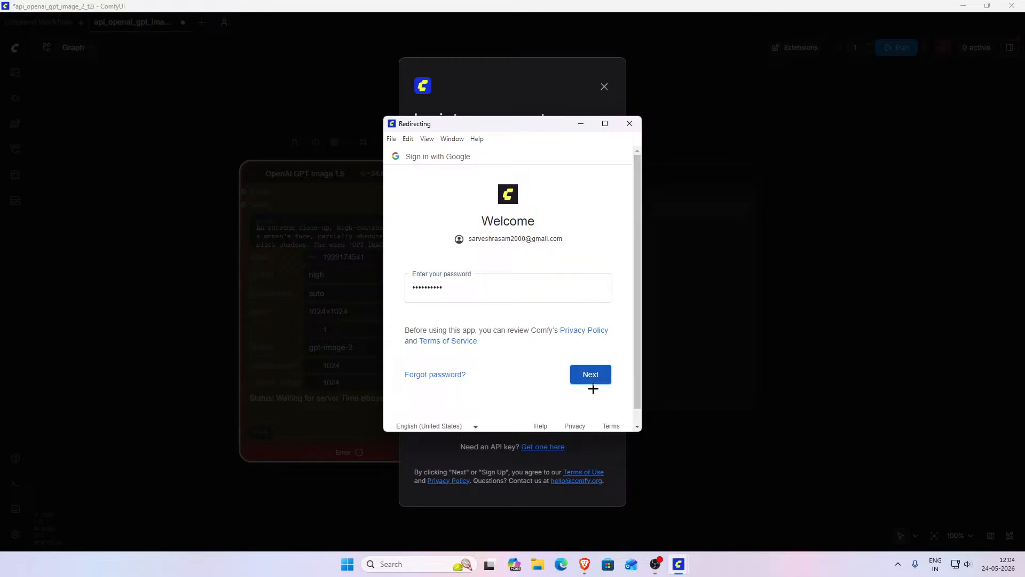
scroll(578, 352, "down", 2)
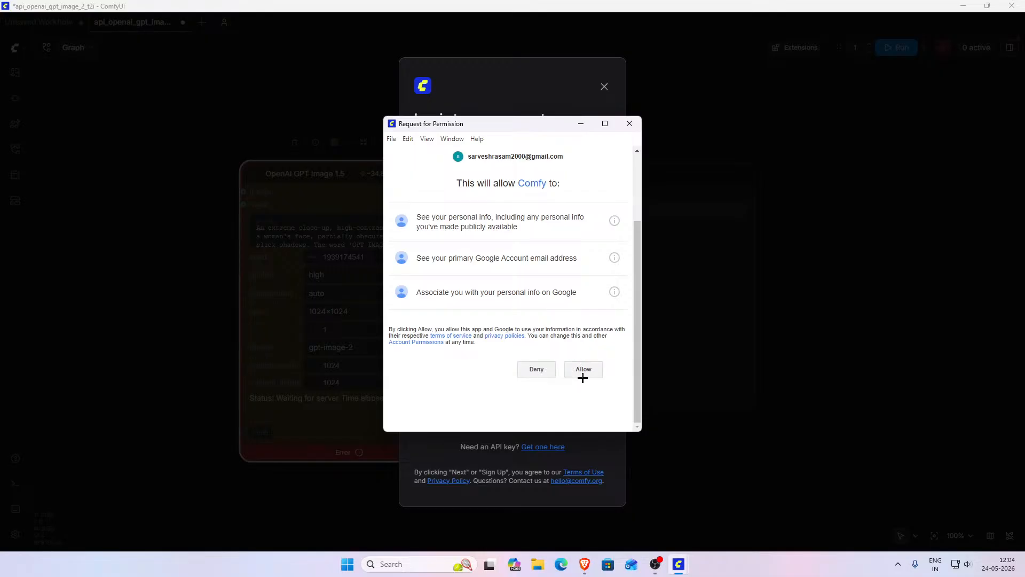
left_click(582, 369)
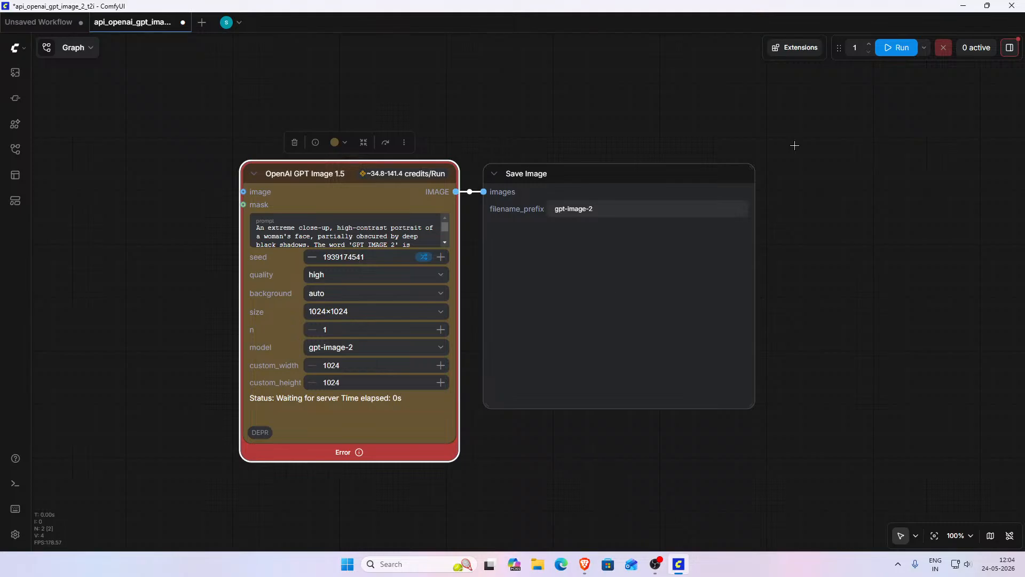
- Run the workflow again, pick the $10 credit amount and close the credits dialog
left_click(897, 49)
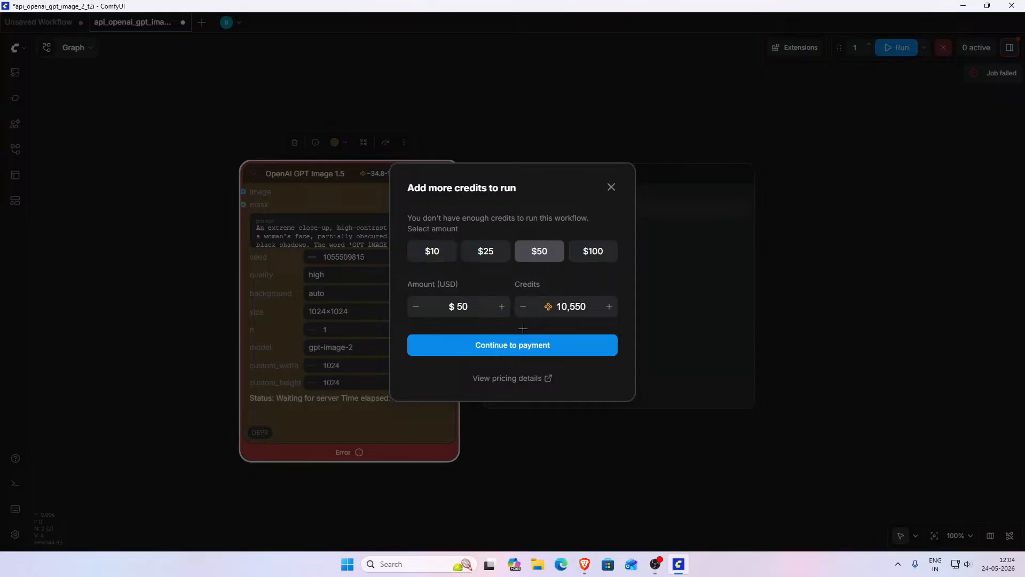
left_click(444, 260)
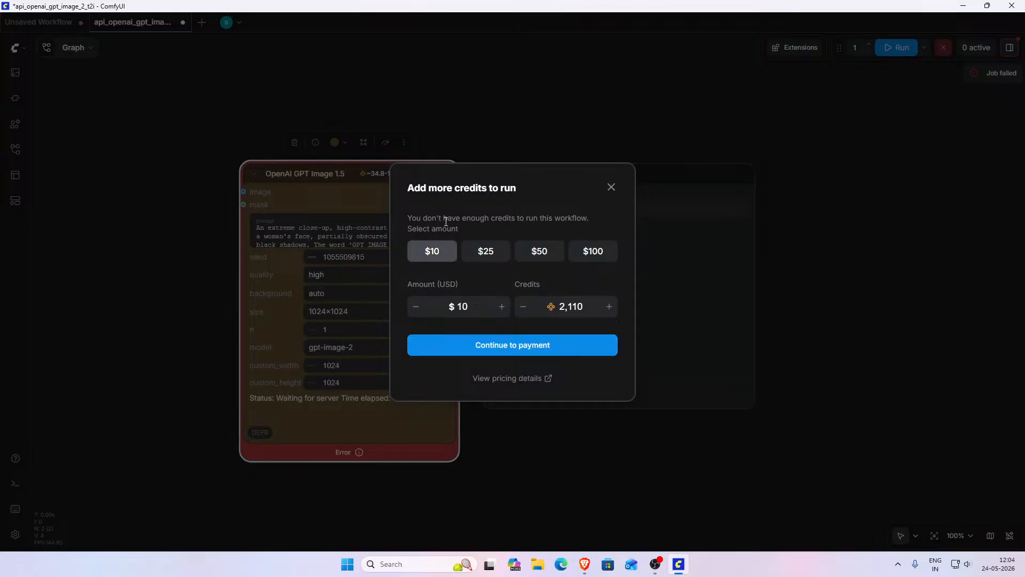
left_click(610, 188)
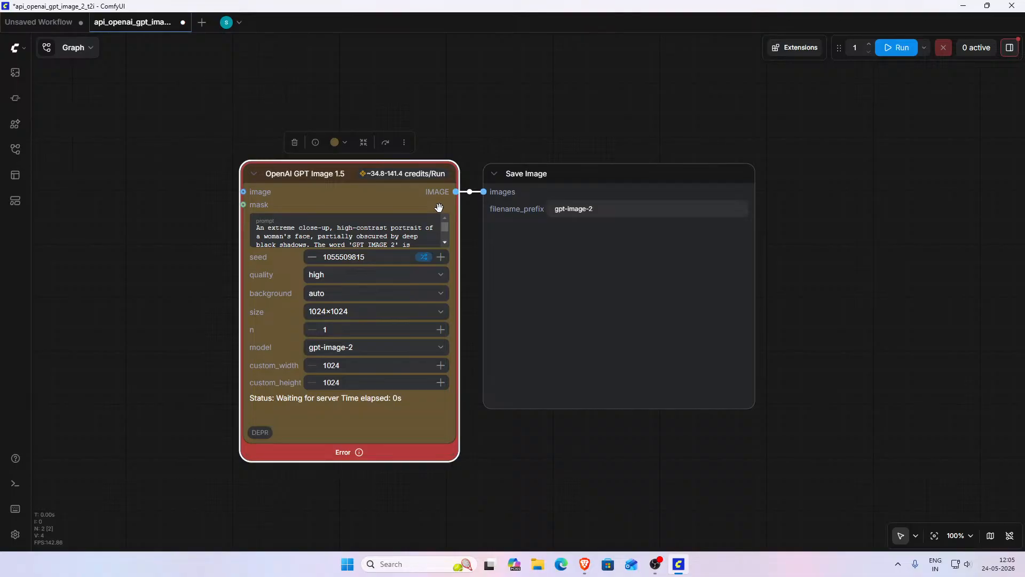
- Close the GPT Image 2 workflow tab without saving changes
left_click(182, 22)
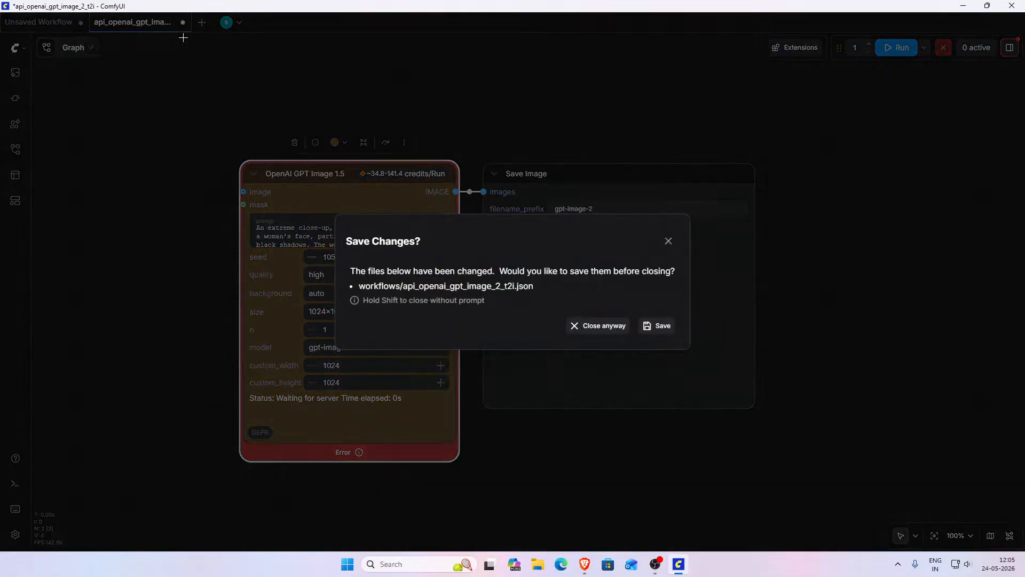
left_click(600, 325)
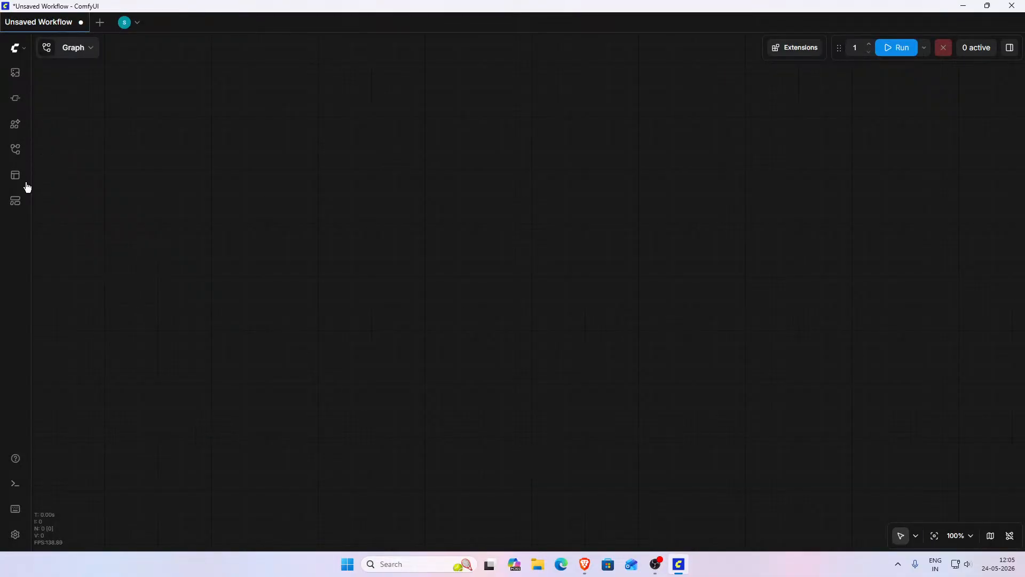
- Open the Image Generation template from the Getting Started templates
left_click(13, 199)
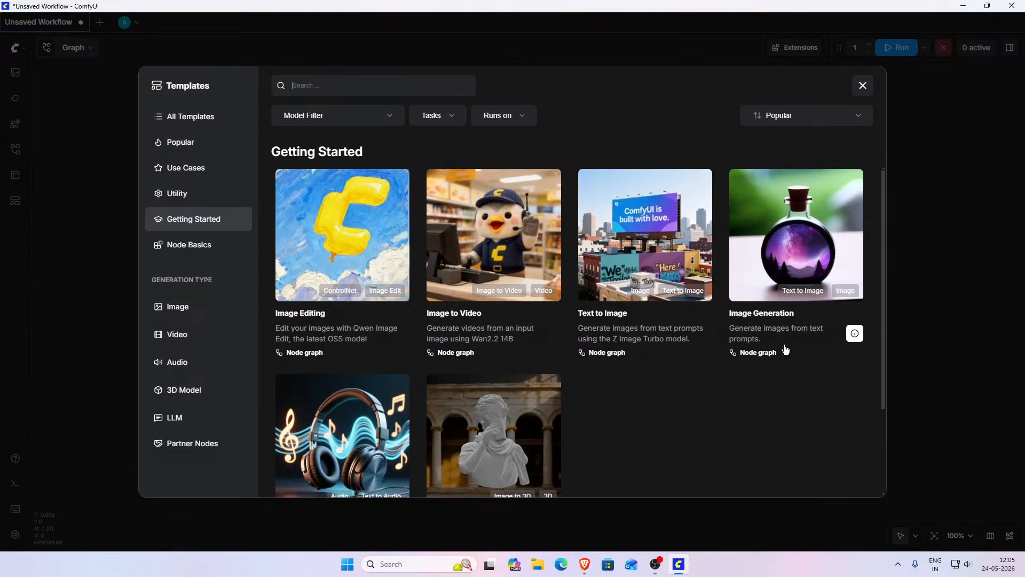
left_click(765, 324)
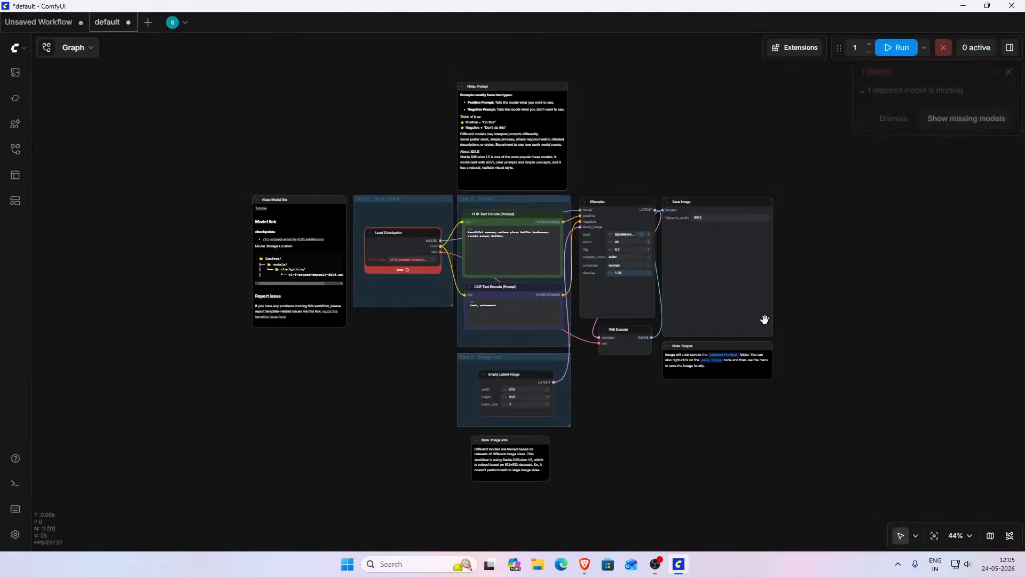
- Examine the template's nodes, groups and notes, including the Model link note
scroll(420, 326, "up", 7)
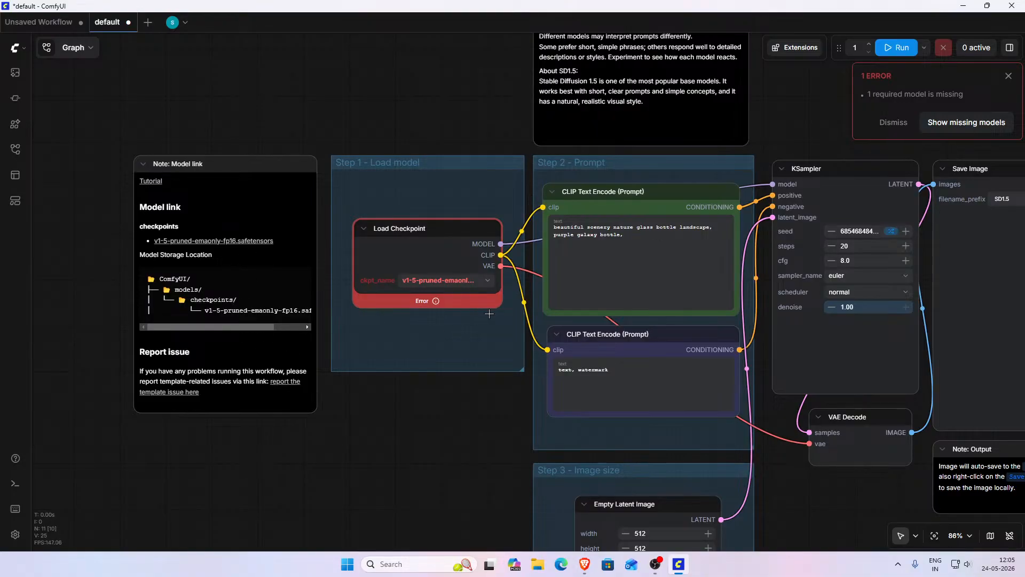
left_click_drag(459, 427, 289, 300)
scroll(289, 301, "down", 2)
left_click_drag(290, 359, 274, 449)
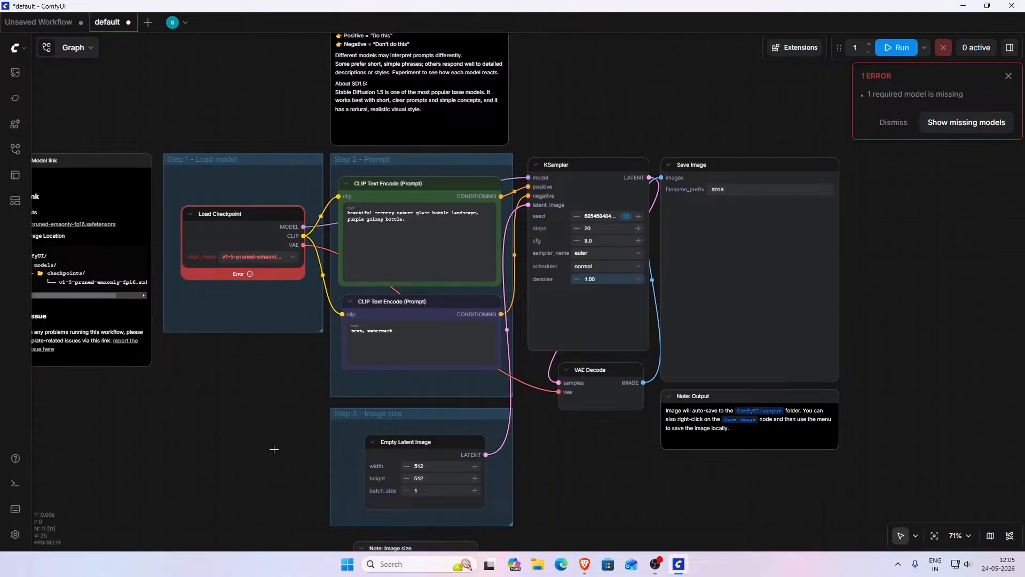
scroll(396, 338, "up", 4)
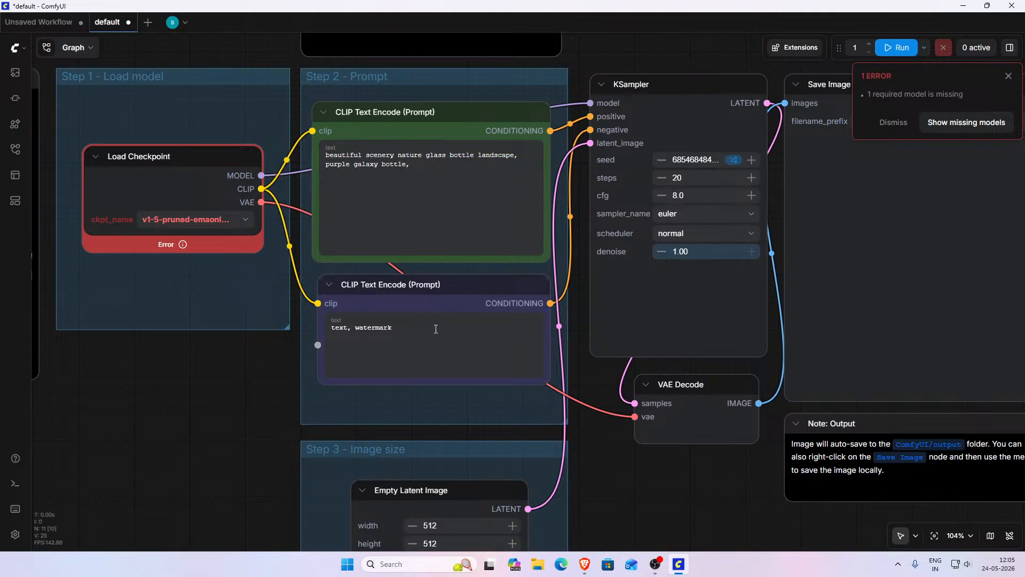
left_click_drag(260, 368, 196, 251)
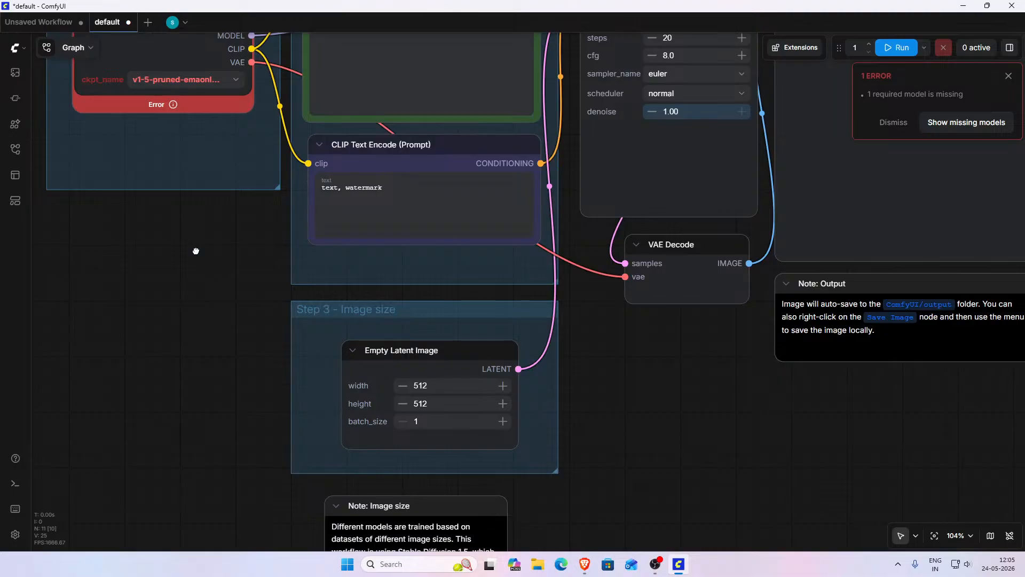
left_click_drag(232, 442, 156, 487)
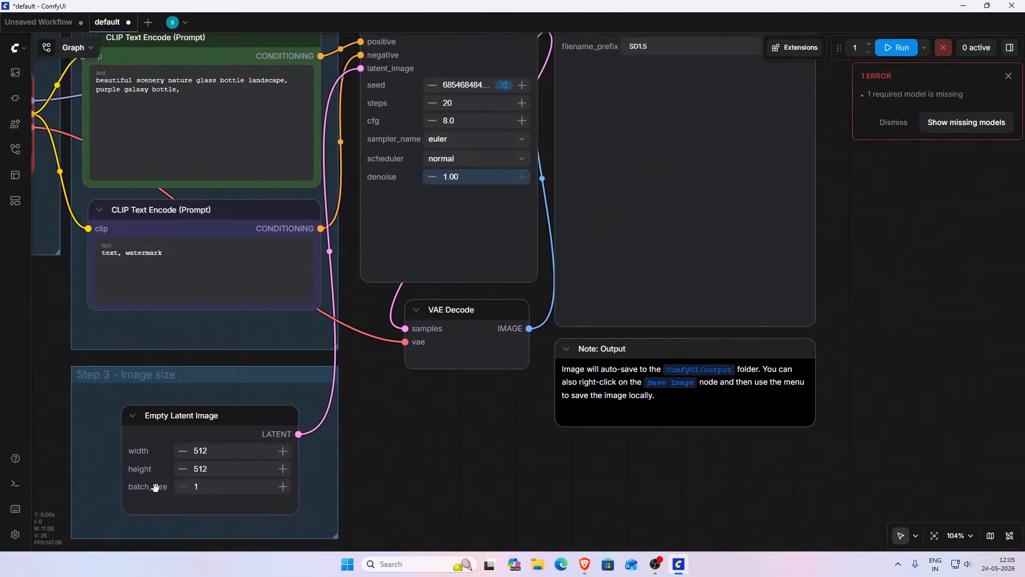
scroll(450, 508, "up", 3)
scroll(379, 426, "up", 2)
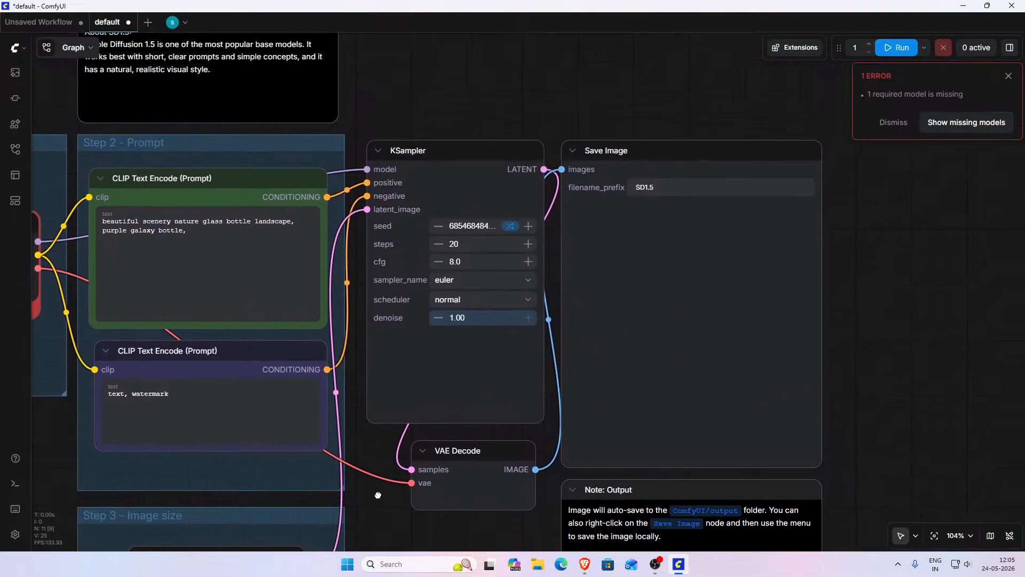
left_click_drag(378, 495, 744, 574)
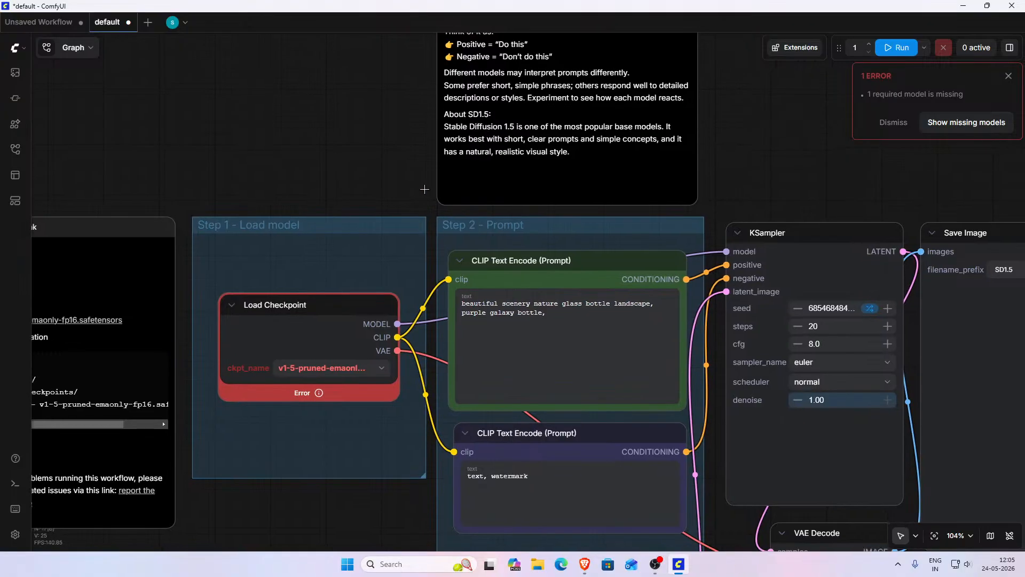
left_click_drag(383, 161, 337, 314)
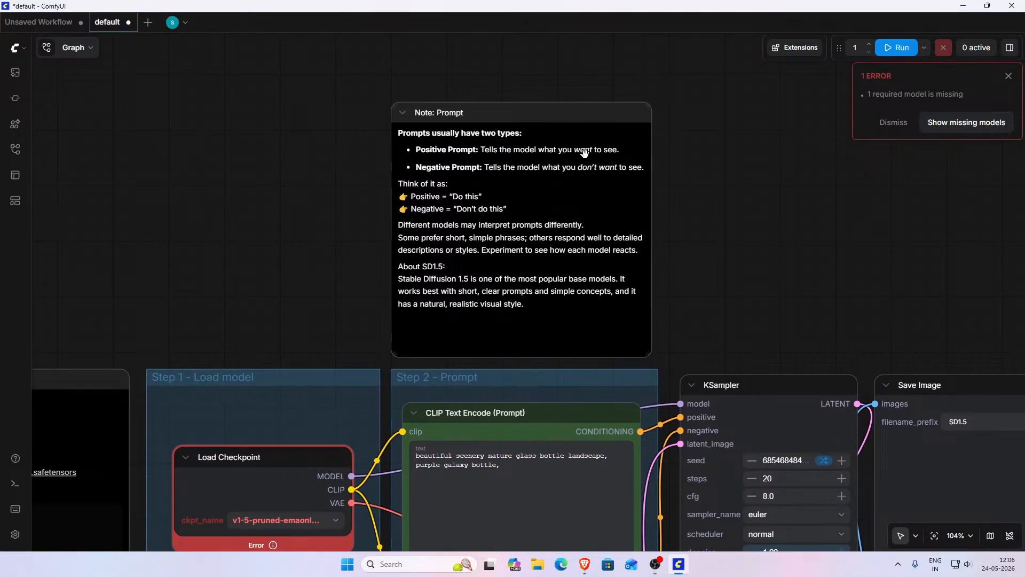
scroll(710, 173, "down", 3)
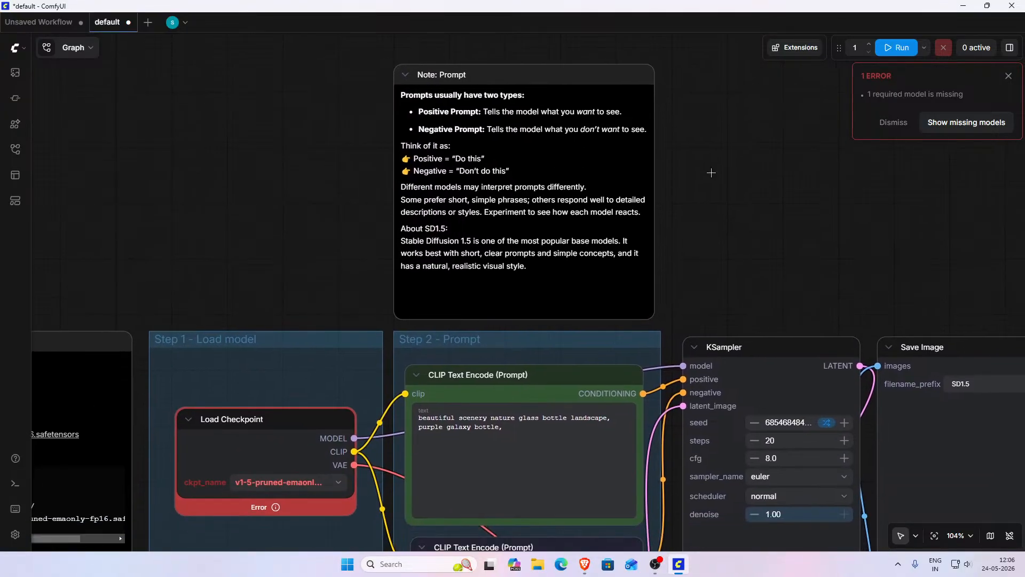
scroll(712, 172, "down", 1)
left_click_drag(711, 189, 770, 102)
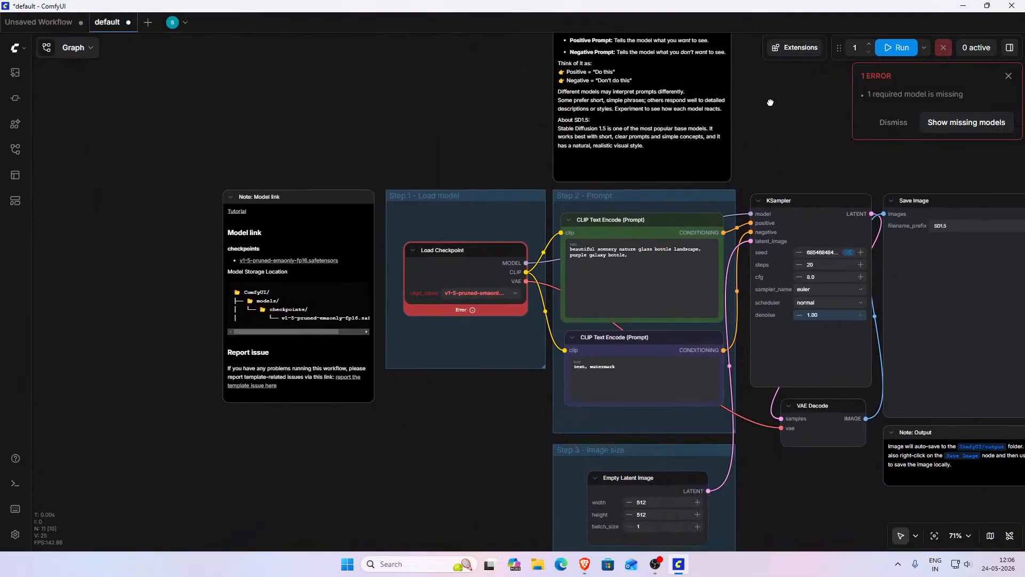
scroll(297, 312, "up", 4)
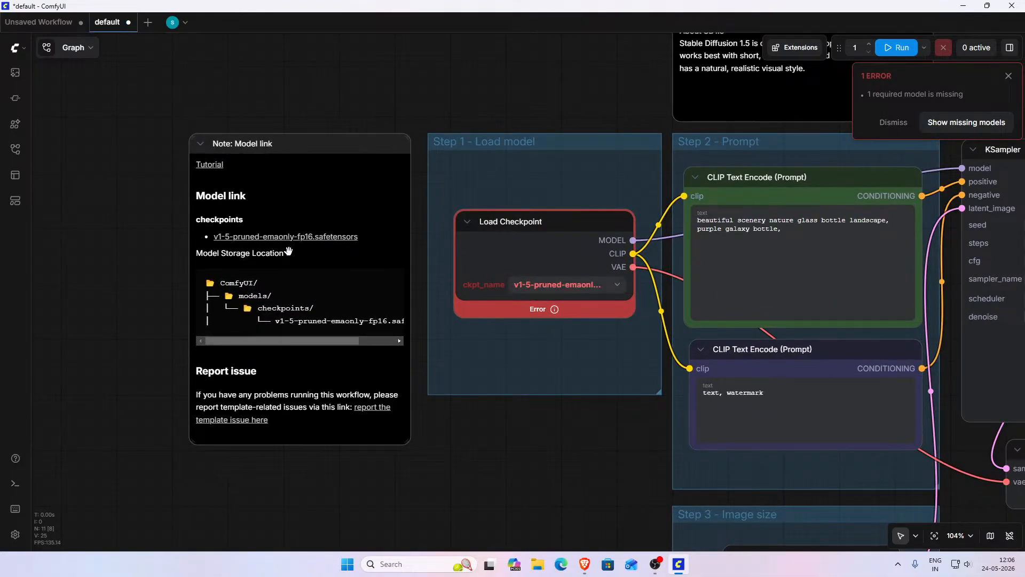
left_click_drag(134, 260, 210, 308)
scroll(251, 303, "up", 1)
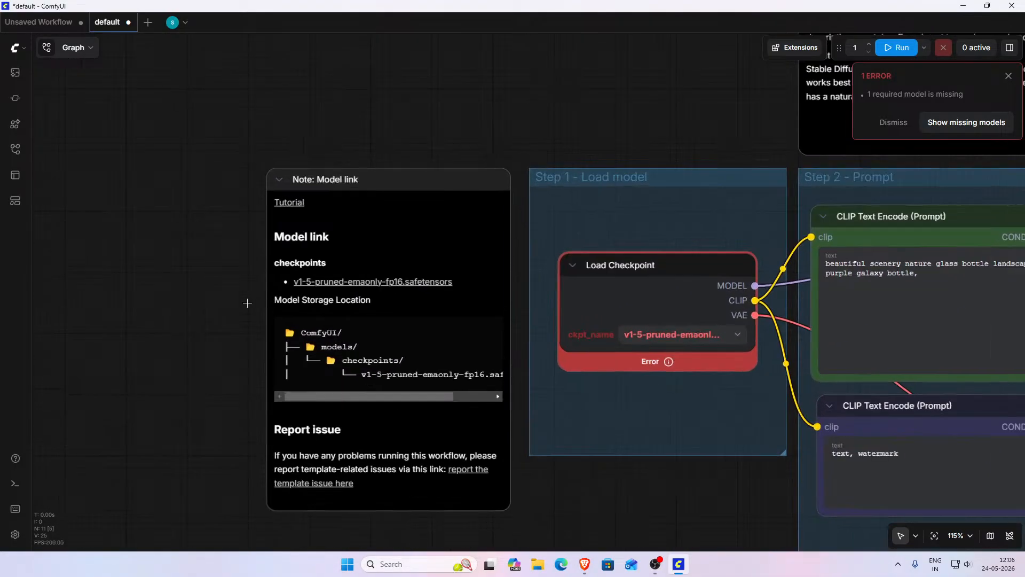
left_click_drag(405, 396, 326, 404)
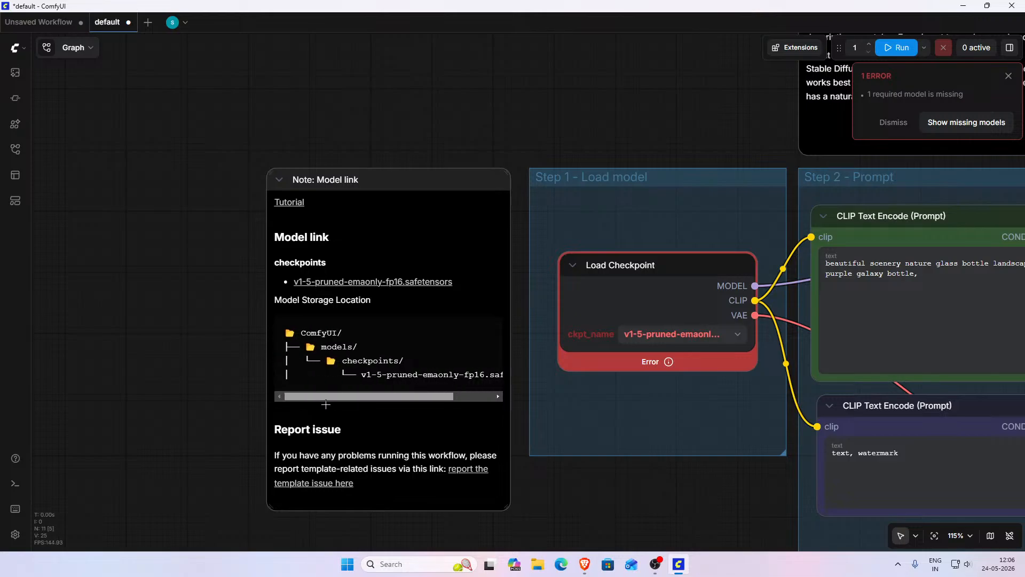
- Download the v1-5-pruned-emaonly-fp16.safetensors checkpoint from the Model link note and check its download progress
left_click(399, 287)
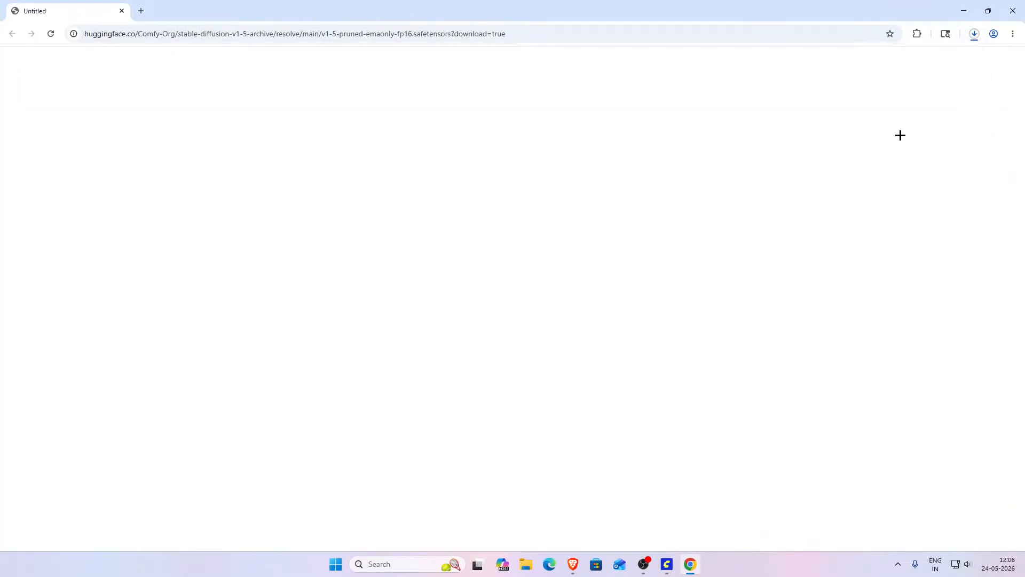
left_click(975, 33)
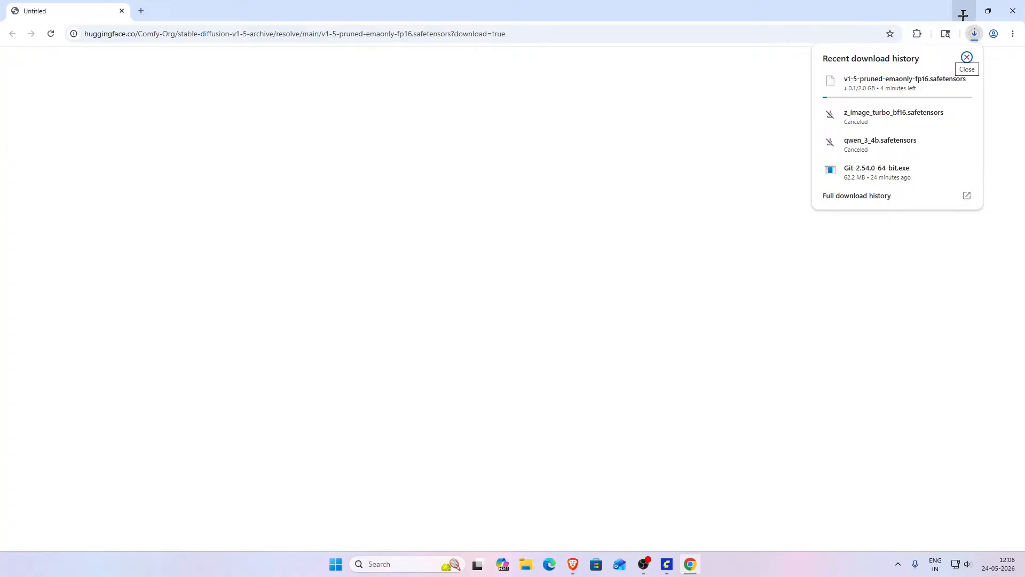
left_click(963, 12)
- Examine the Load Checkpoint node and the model storage location shown in the Model link note
scroll(530, 114, "down", 5)
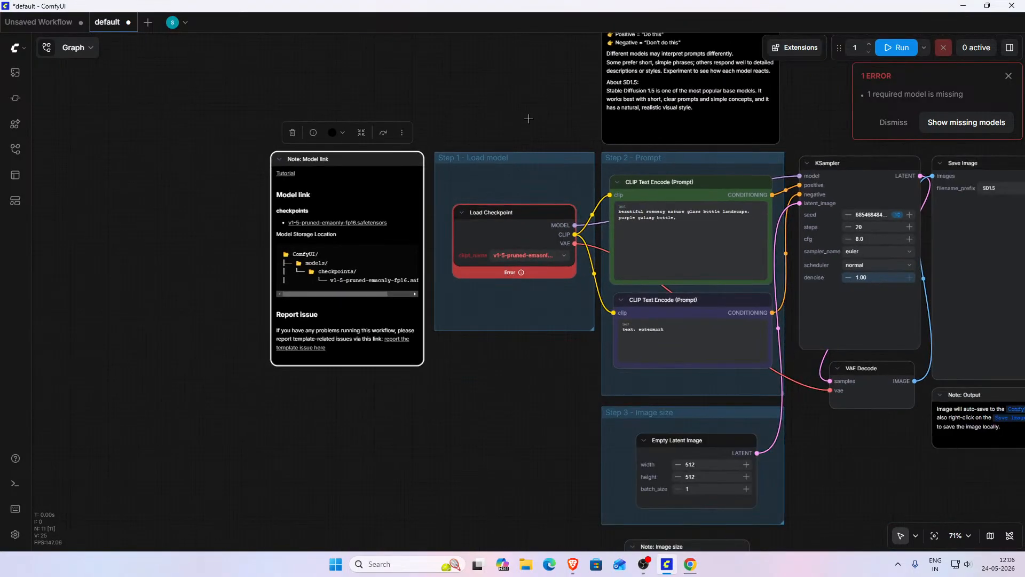
scroll(528, 118, "down", 1)
left_click_drag(539, 109, 363, 140)
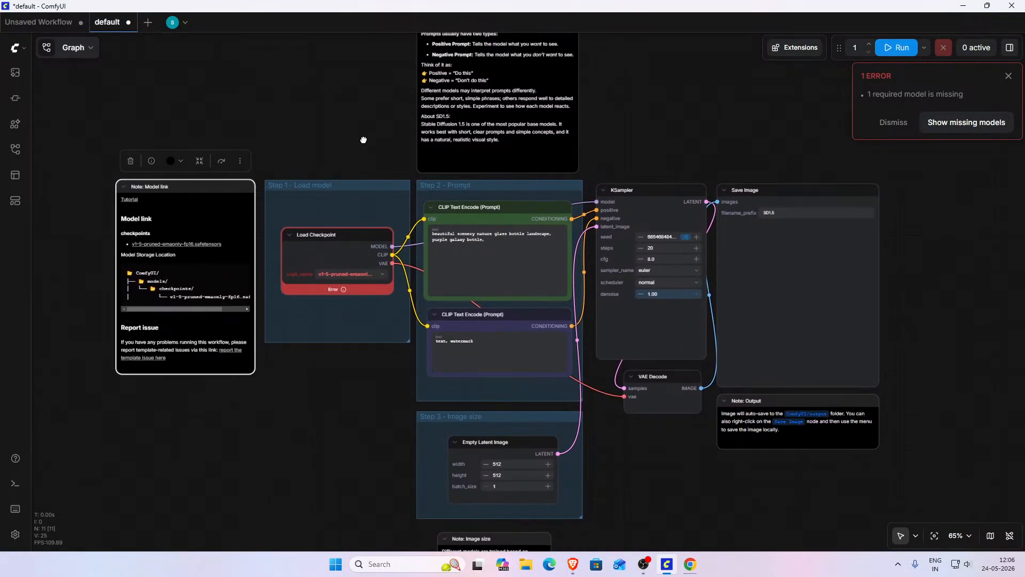
scroll(384, 130, "down", 1)
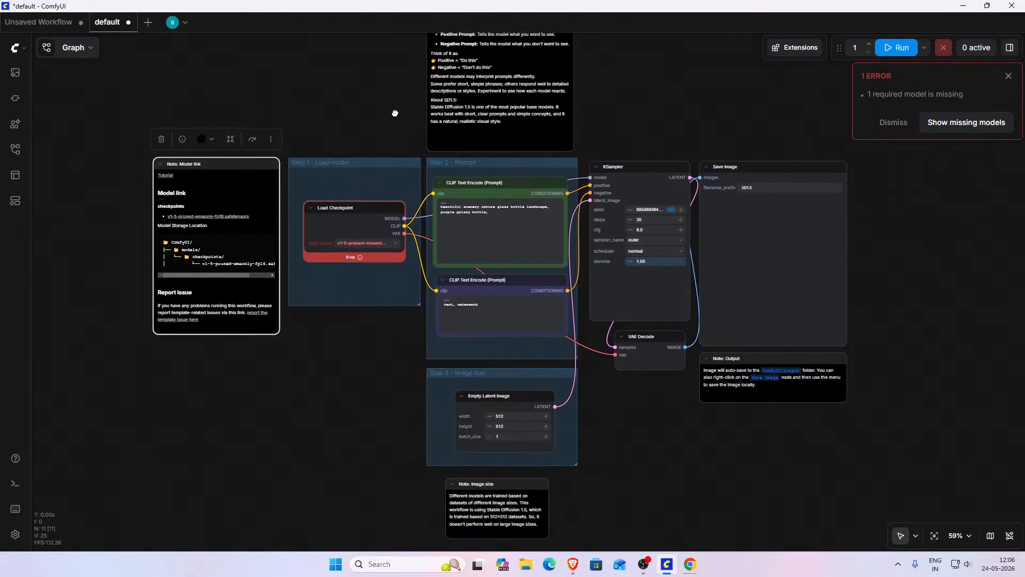
scroll(395, 113, "down", 1)
left_click_drag(395, 112, 398, 139)
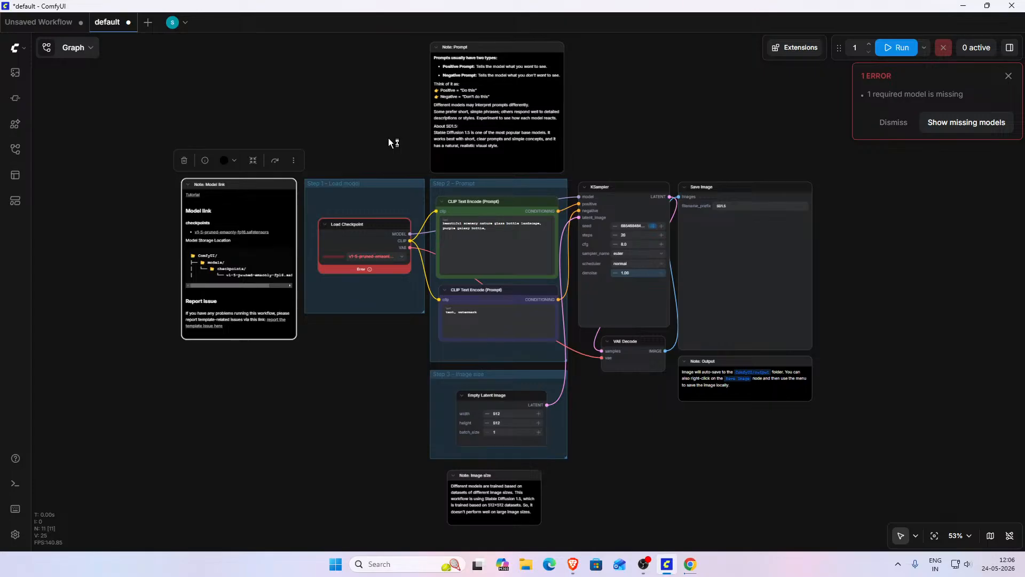
scroll(389, 138, "up", 9)
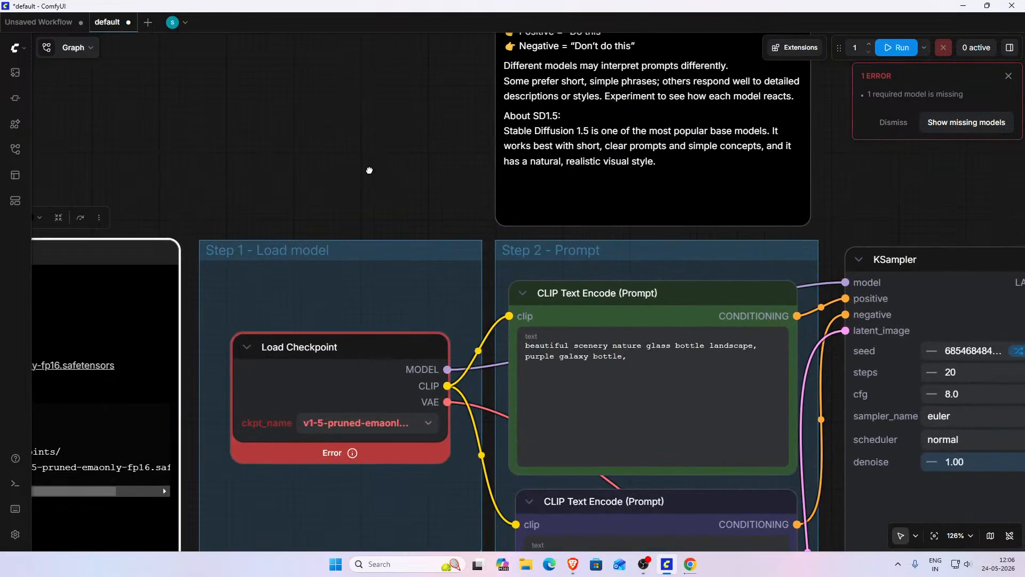
left_click_drag(369, 171, 503, 71)
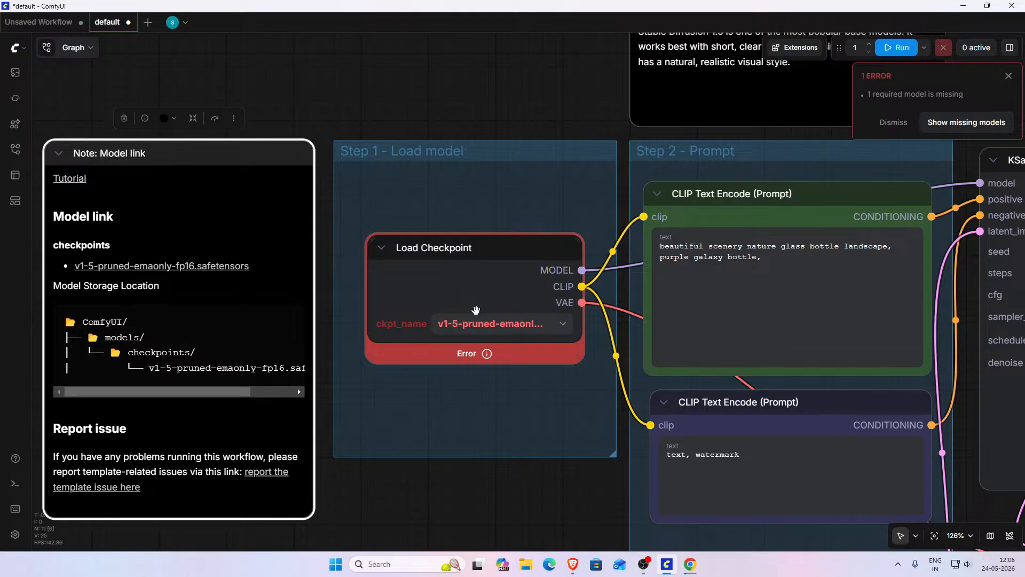
left_click_drag(380, 495, 519, 486)
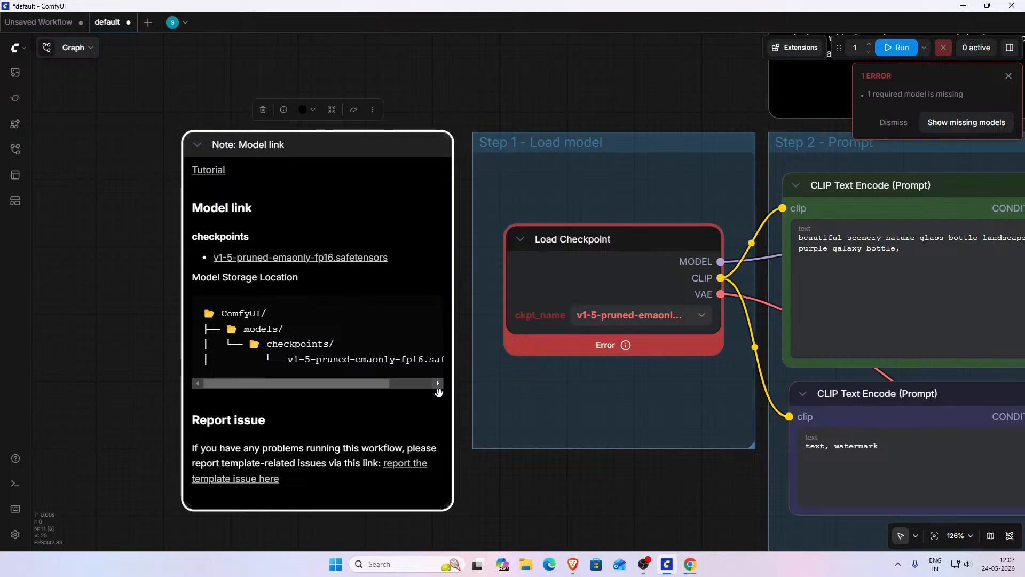
scroll(504, 497, "left", 2)
- Switch to the browser to check the checkpoint download progress, then minimize it
left_click(690, 564)
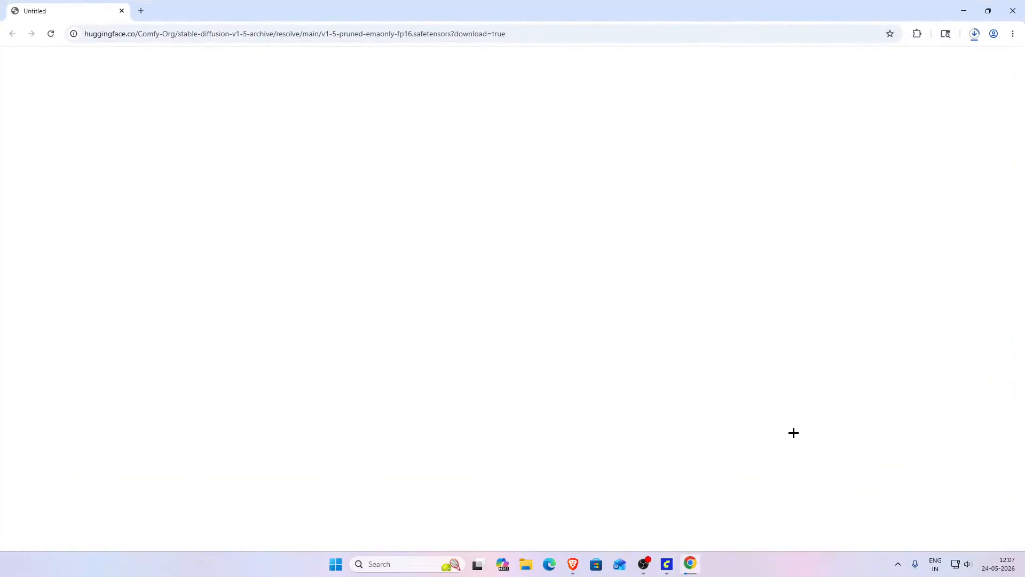
left_click(975, 33)
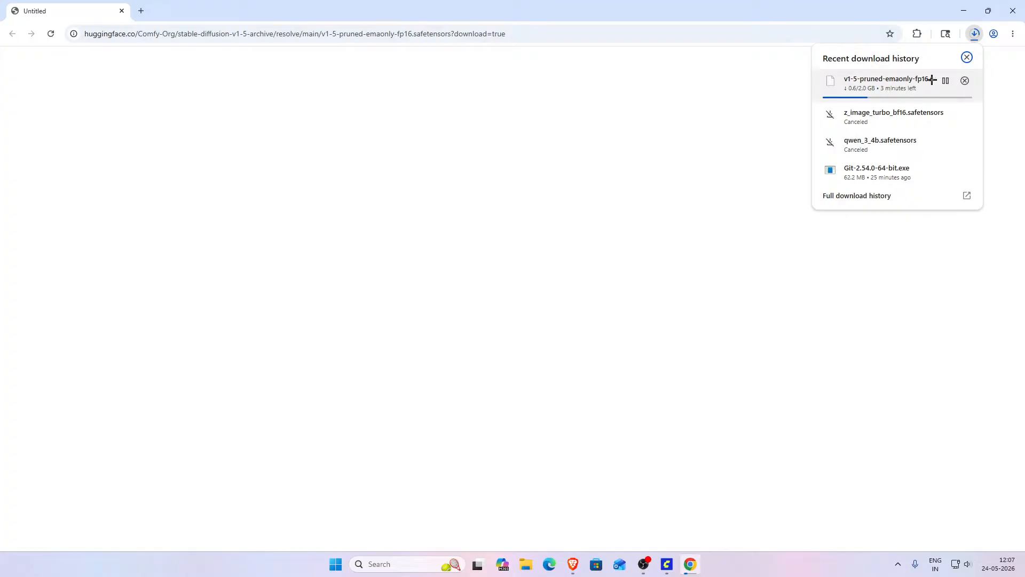
left_click(963, 11)
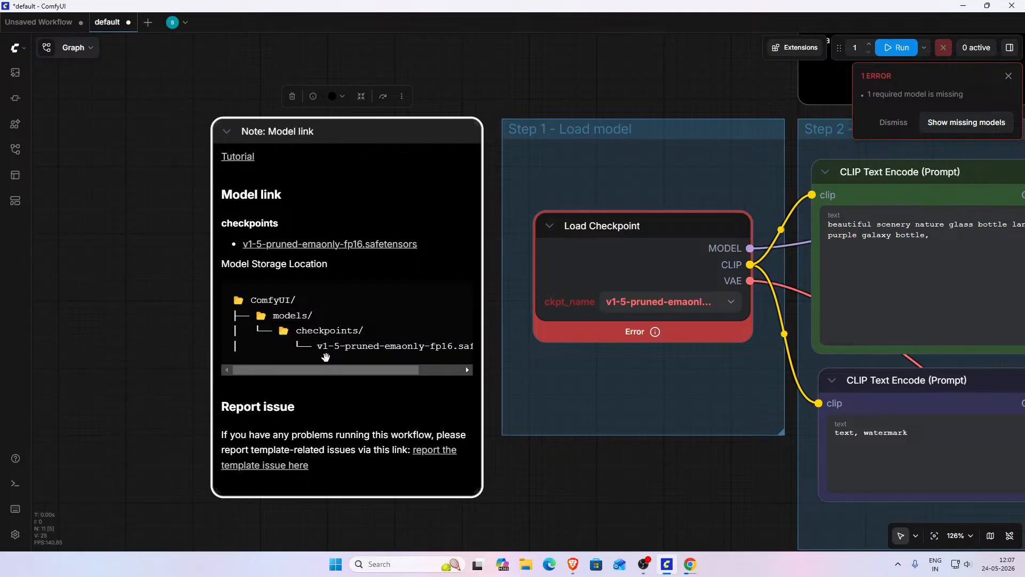
- Check the checkpoint download progress in the browser once more and minimize the browser again
mouse_move(331, 369)
left_mouse_down()
mouse_move(382, 369)
mouse_move(330, 373)
left_mouse_up()
scroll(670, 462, "down", 3)
left_click_drag(697, 464, 572, 424)
scroll(335, 369, "down", 1)
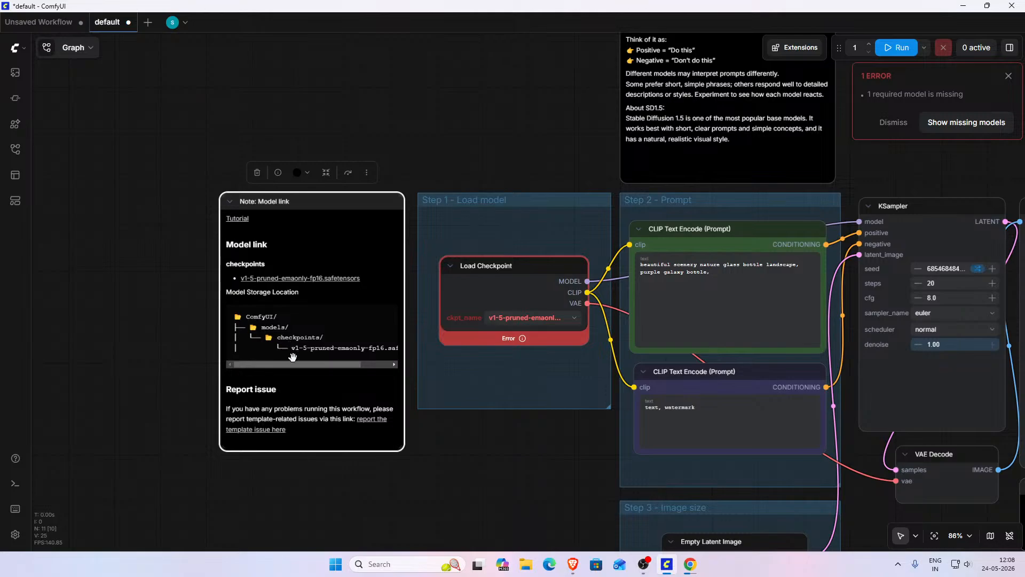
scroll(455, 443, "up", 1)
left_click(690, 571)
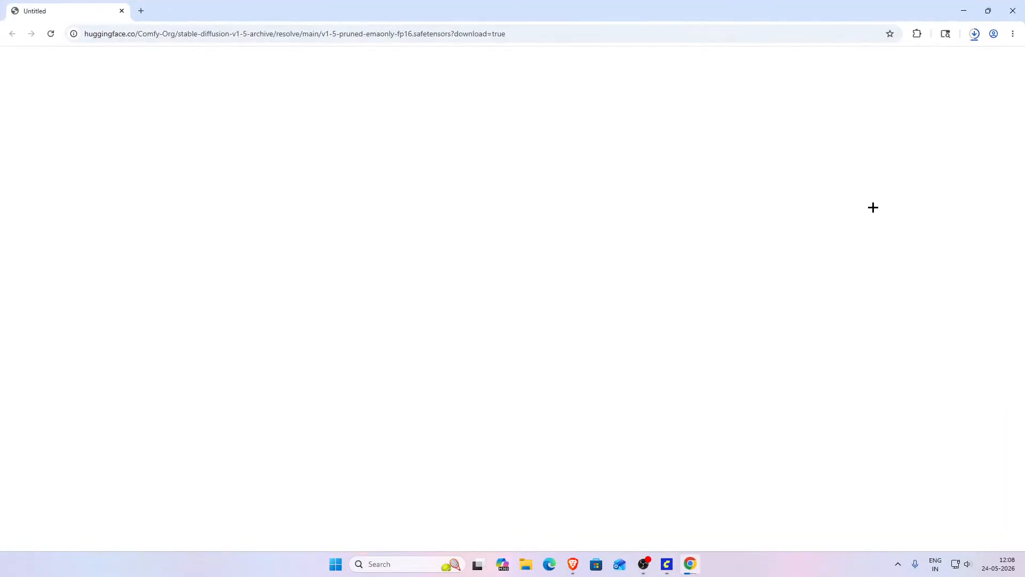
left_click(976, 34)
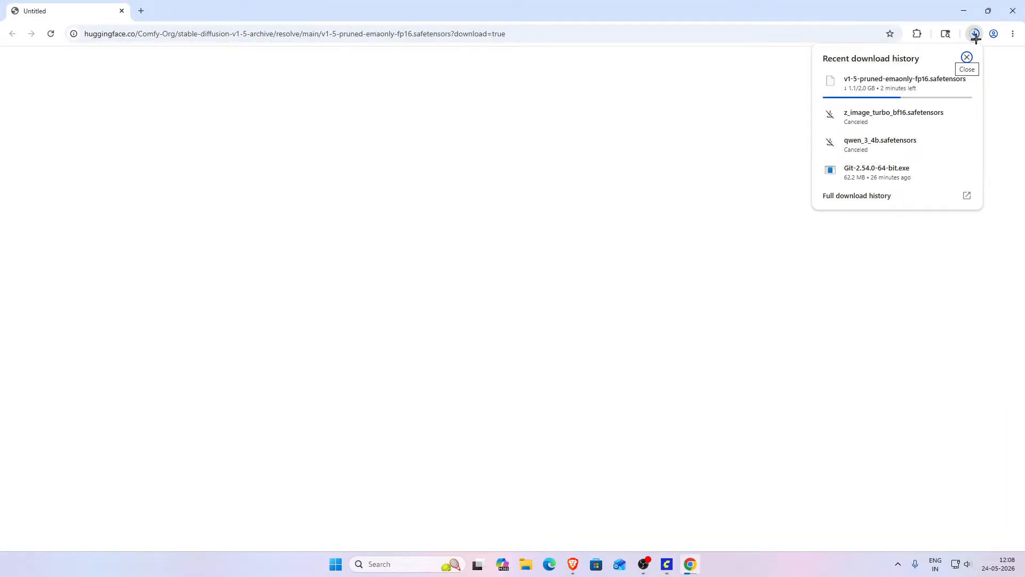
left_click(975, 35)
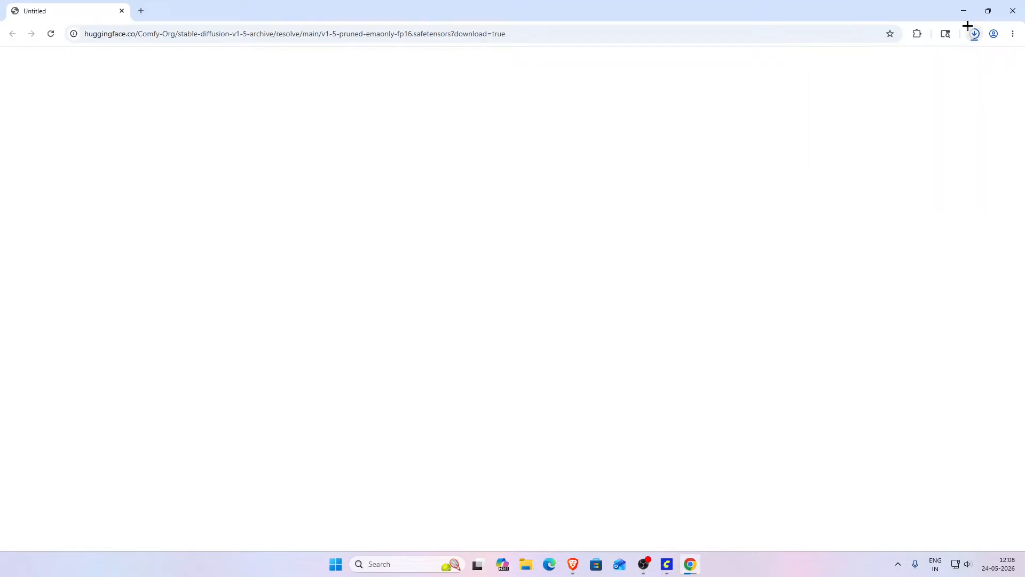
left_click(963, 11)
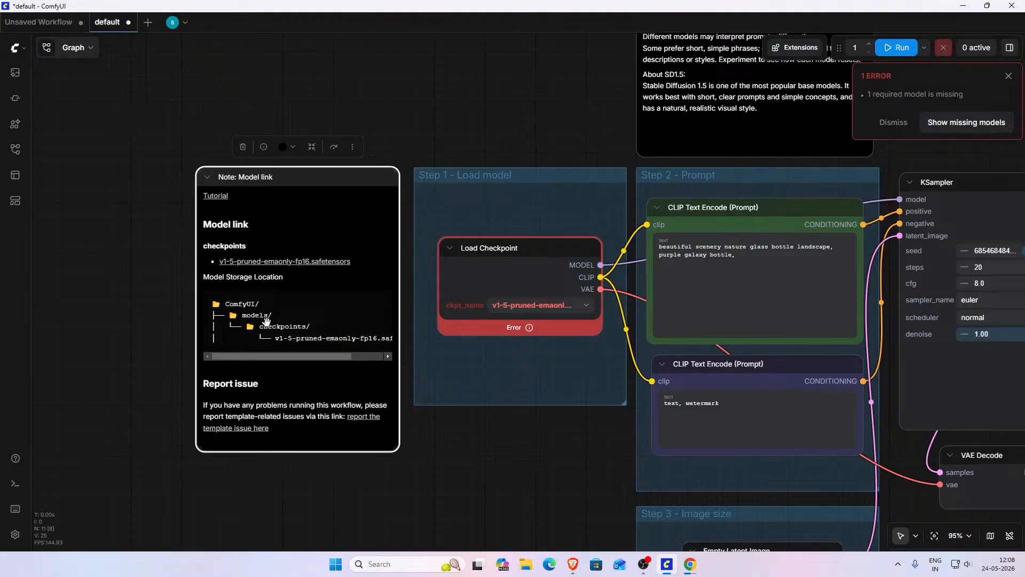
scroll(331, 328, "down", 2)
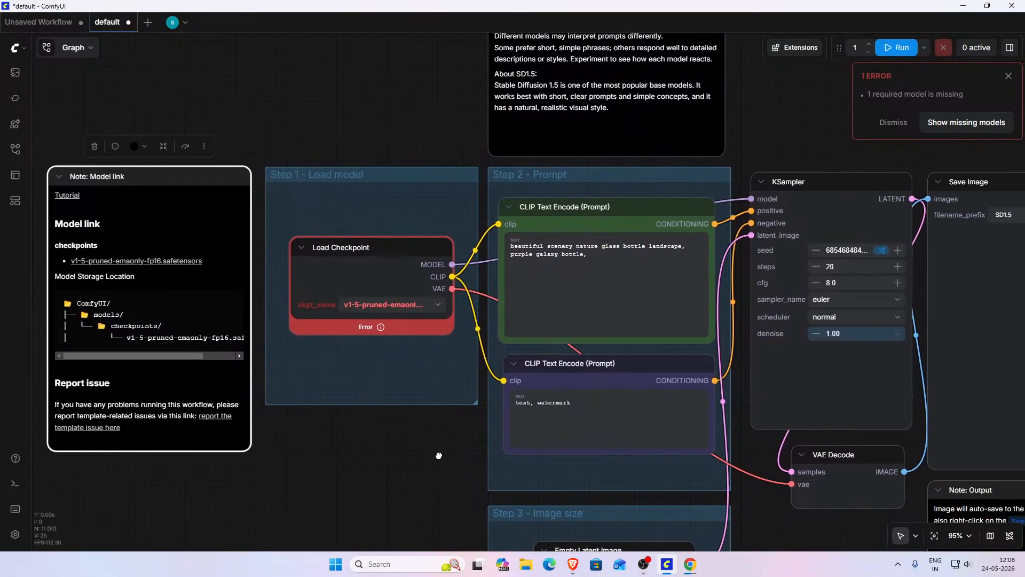
scroll(410, 438, "up", 2)
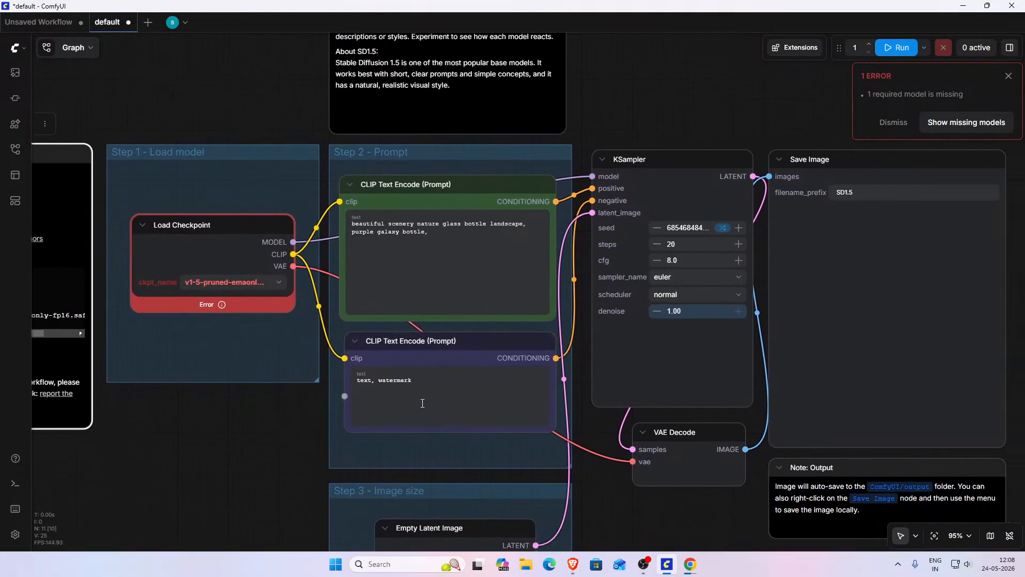
scroll(422, 404, "down", 1)
left_click_drag(330, 411, 508, 444)
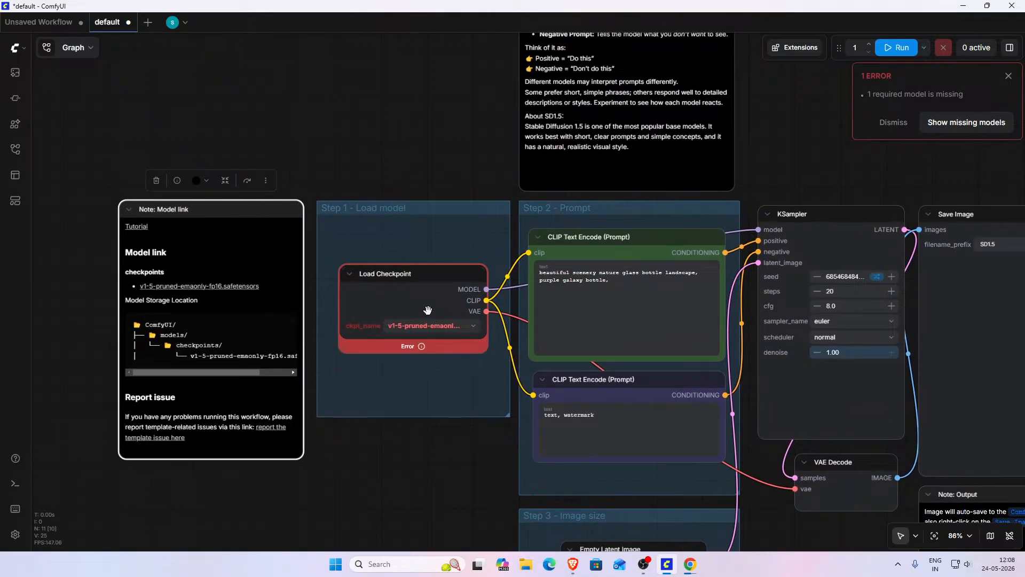
- Examine the Load Checkpoint node and the positive and negative CLIP Text Encode prompt nodes
left_click_drag(430, 485, 354, 476)
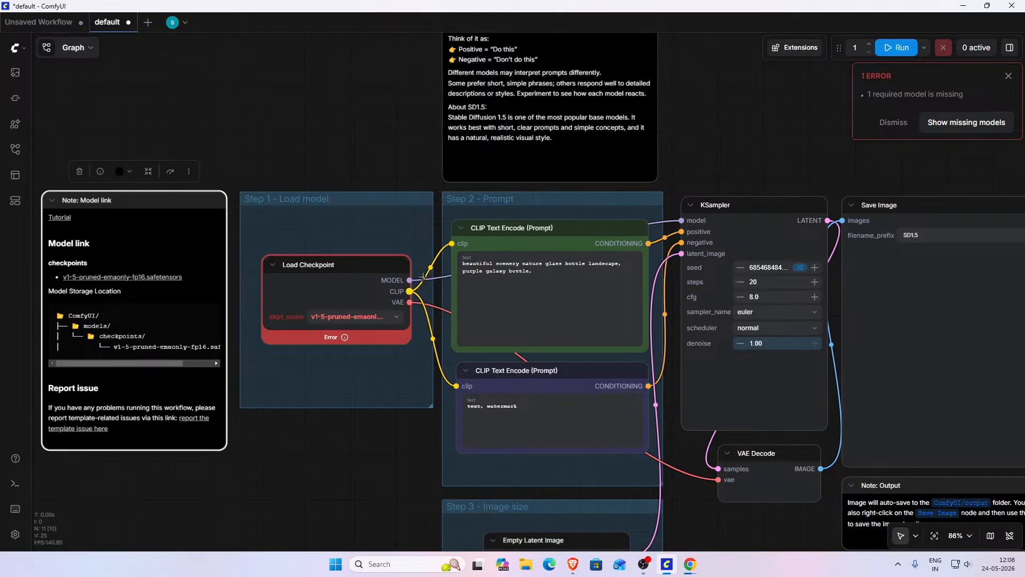
left_click_drag(361, 464, 327, 419)
scroll(327, 419, "down", 3)
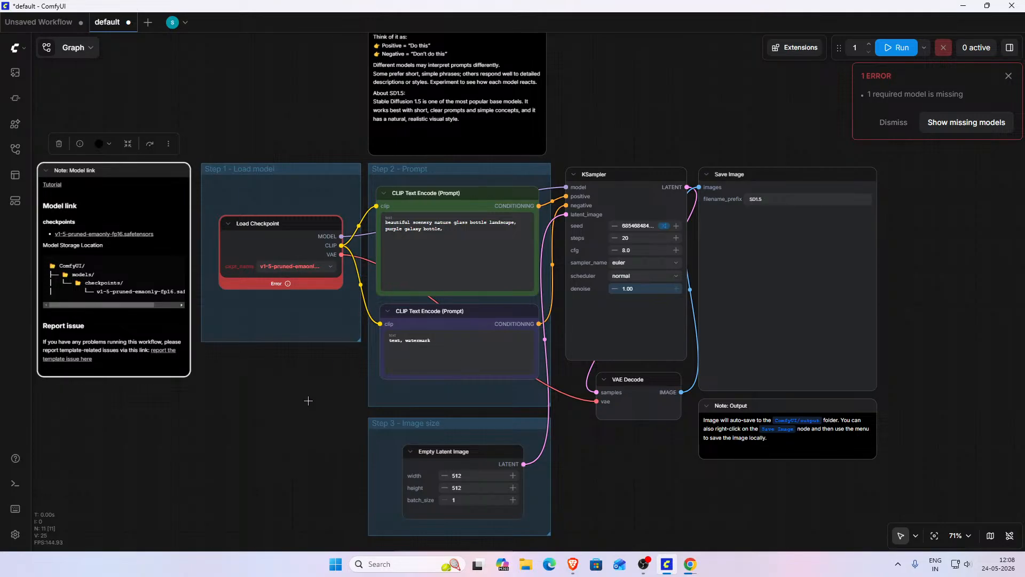
scroll(309, 400, "up", 3)
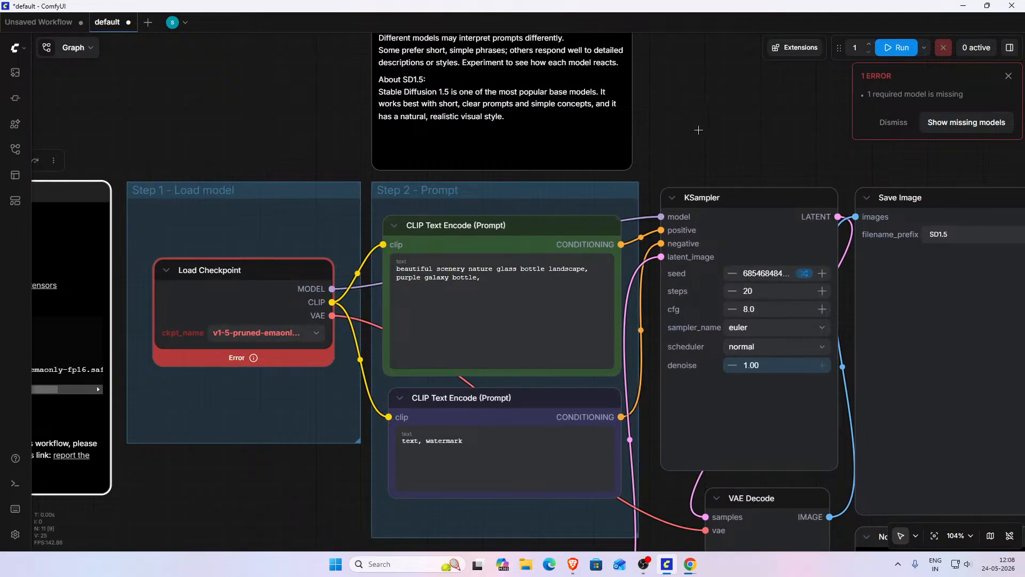
scroll(694, 182, "up", 1)
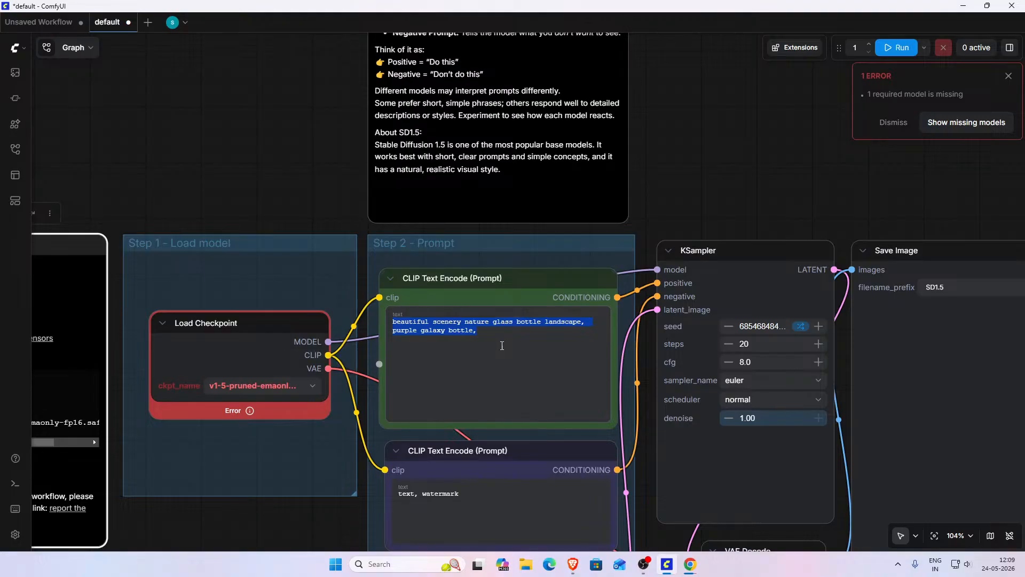
scroll(489, 385, "down", 3)
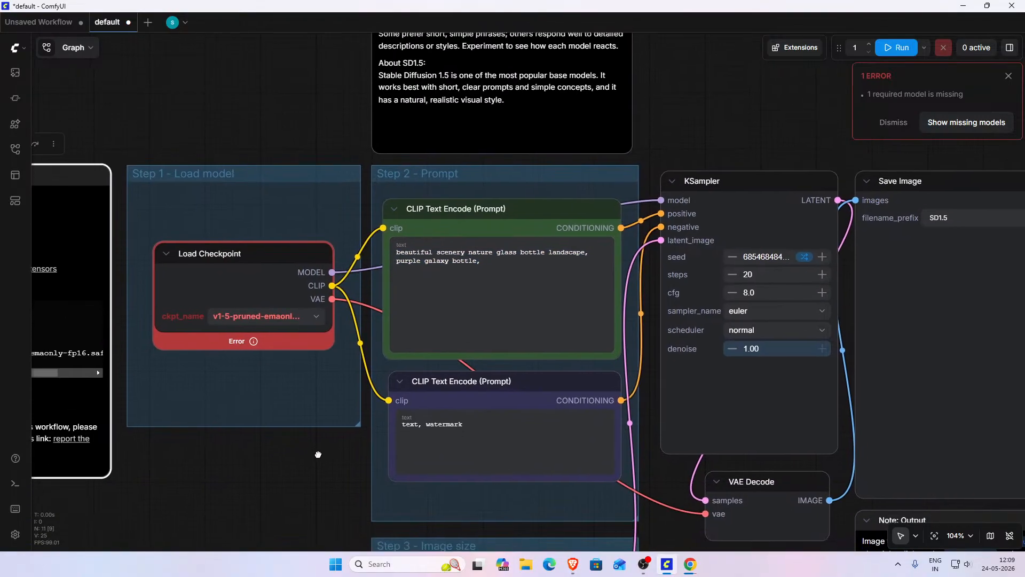
left_click(487, 418)
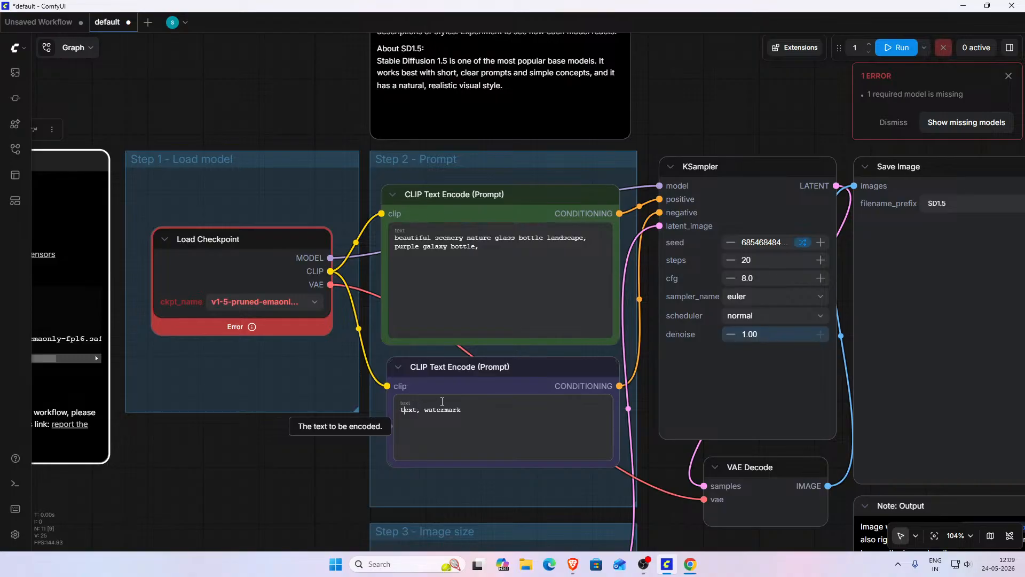
- Read the Prompt note and inspect the width, height and batch size of the Empty Latent Image node
mouse_move(334, 127)
left_mouse_down()
mouse_move(312, 227)
mouse_move(318, 261)
left_mouse_up()
left_click_drag(300, 214, 301, 362)
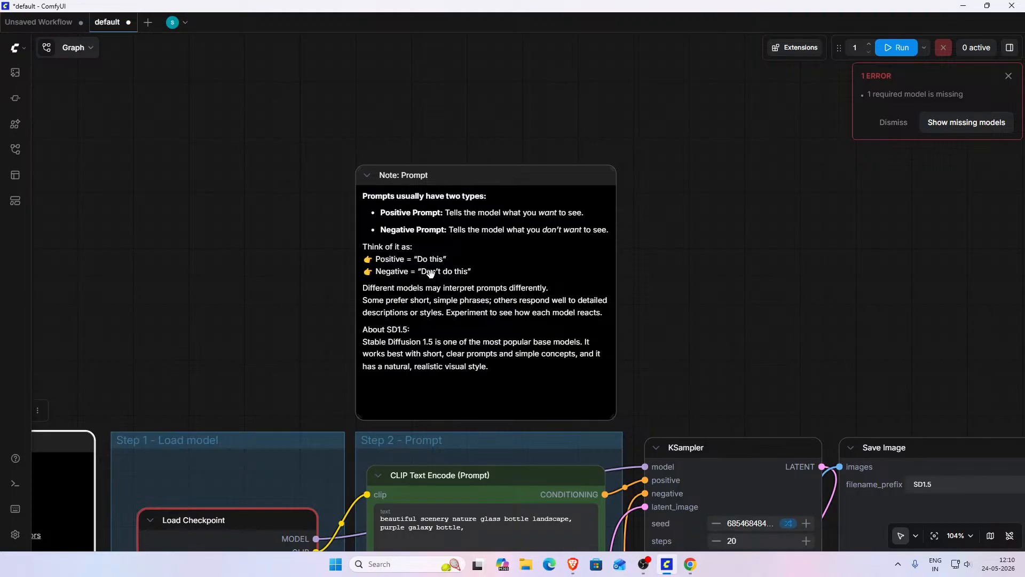
scroll(767, 262, "down", 2)
left_click_drag(741, 268, 701, 86)
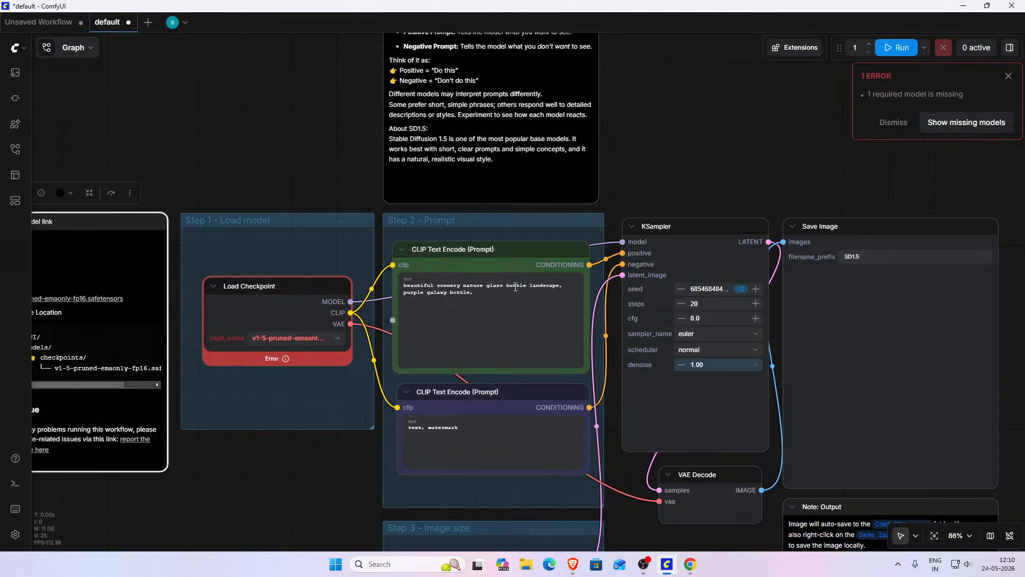
left_click_drag(737, 162, 644, 21)
left_click_drag(591, 436, 639, 306)
scroll(579, 303, "up", 2)
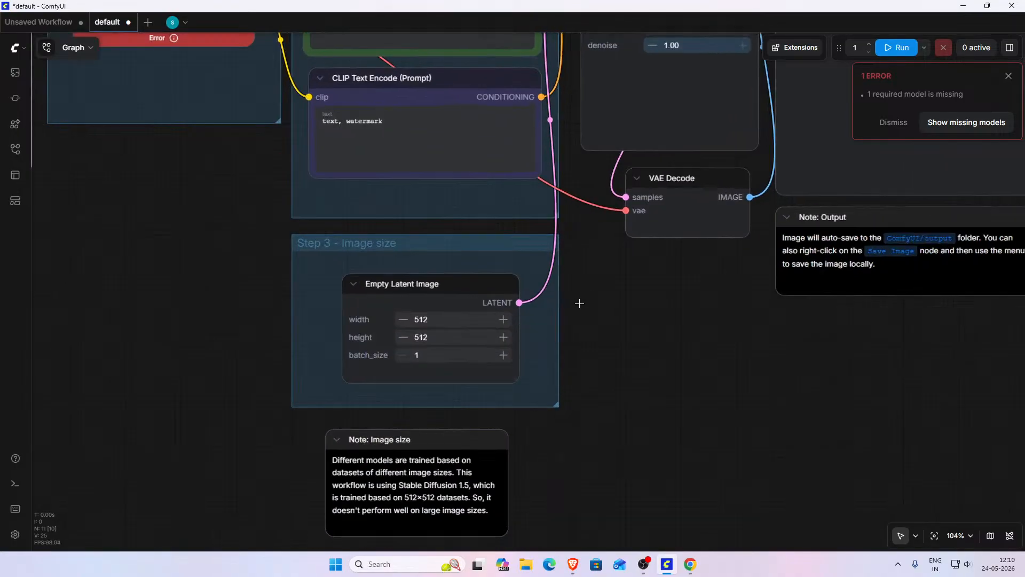
scroll(635, 285, "up", 3)
left_click_drag(642, 283, 842, 288)
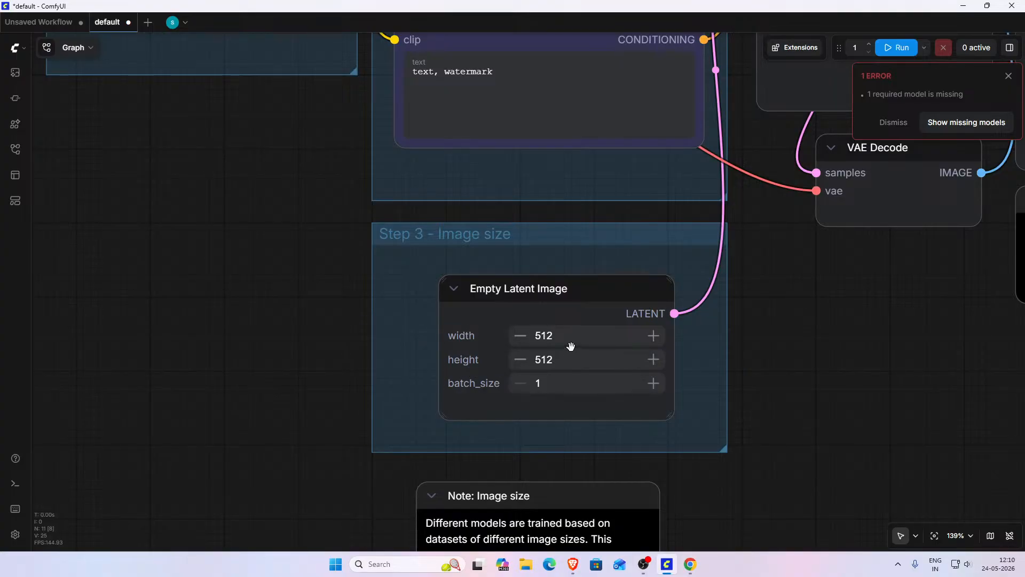
- Examine the KSampler node's settings and the overall layout of the workflow
left_click_drag(830, 315, 315, 501)
left_click_drag(384, 474, 745, 304)
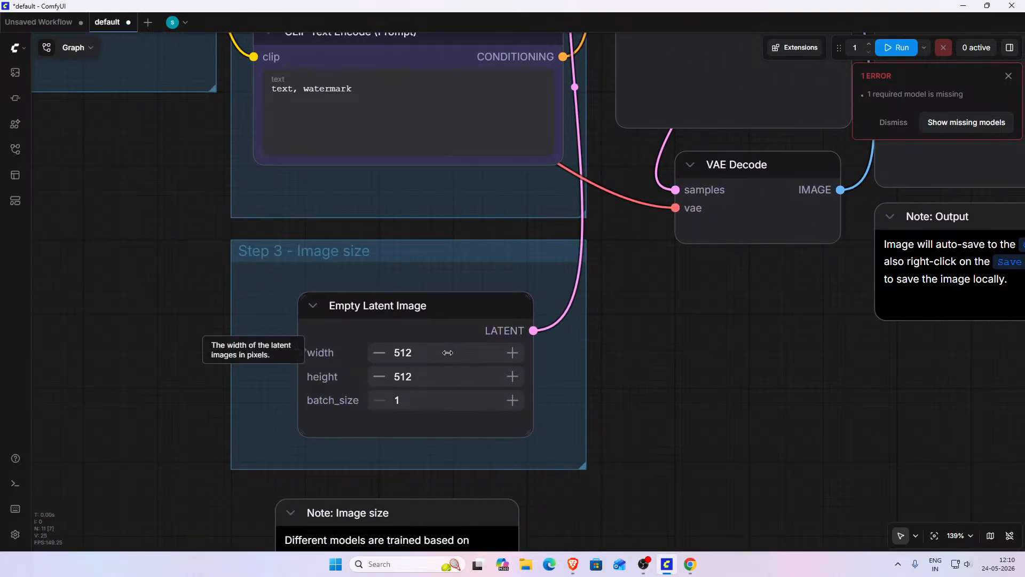
left_click_drag(656, 348, 445, 487)
left_click_drag(527, 410, 500, 545)
scroll(627, 251, "up", 3)
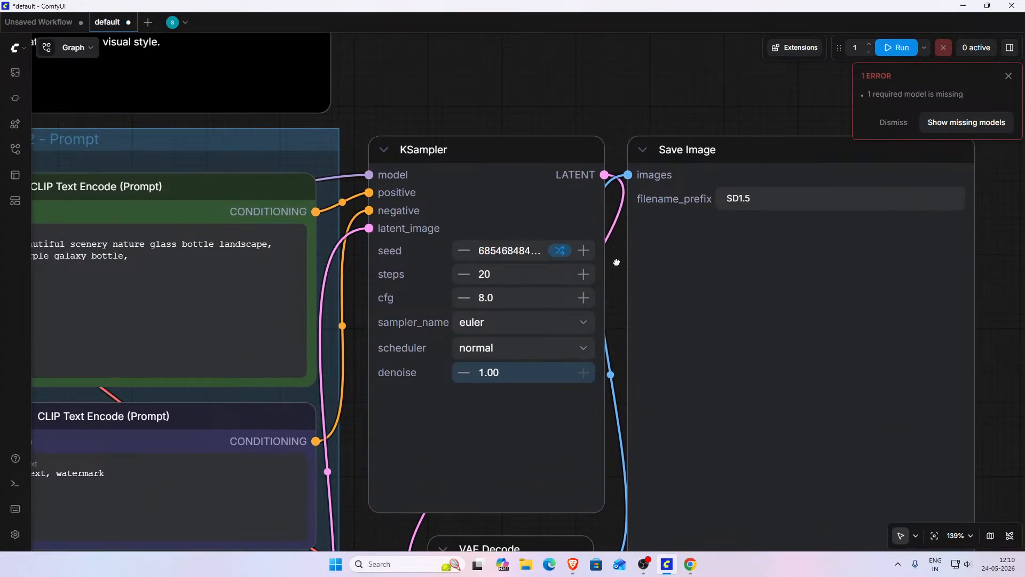
left_click_drag(617, 260, 622, 177)
scroll(623, 177, "up", 3)
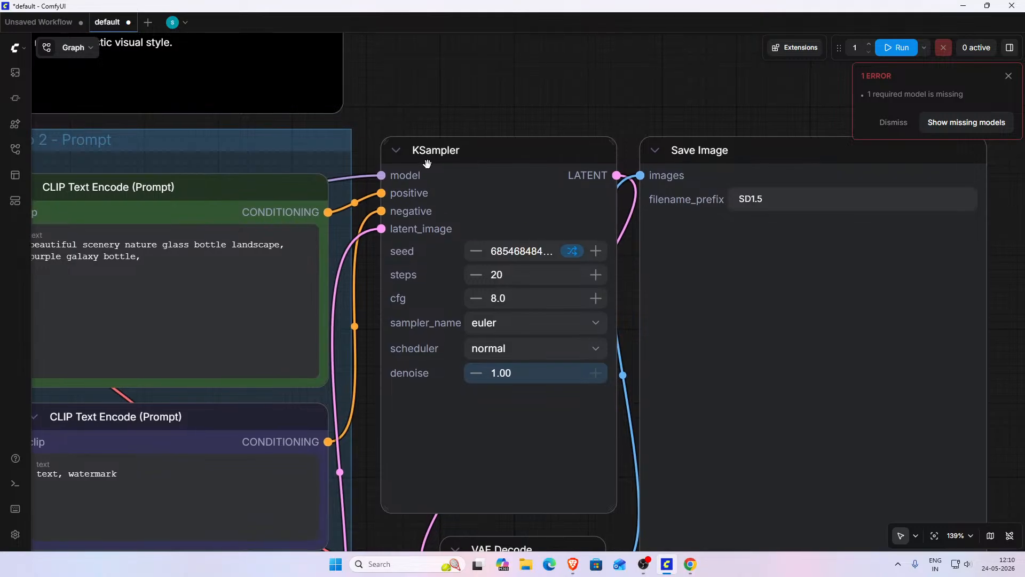
scroll(554, 116, "down", 7)
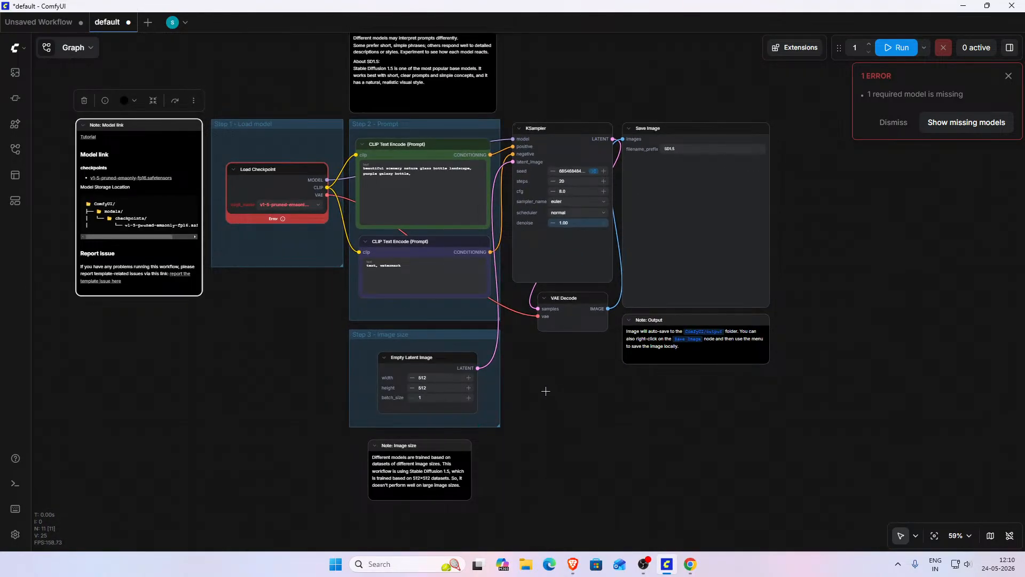
scroll(565, 451, "down", 2)
left_click_drag(574, 460, 584, 450)
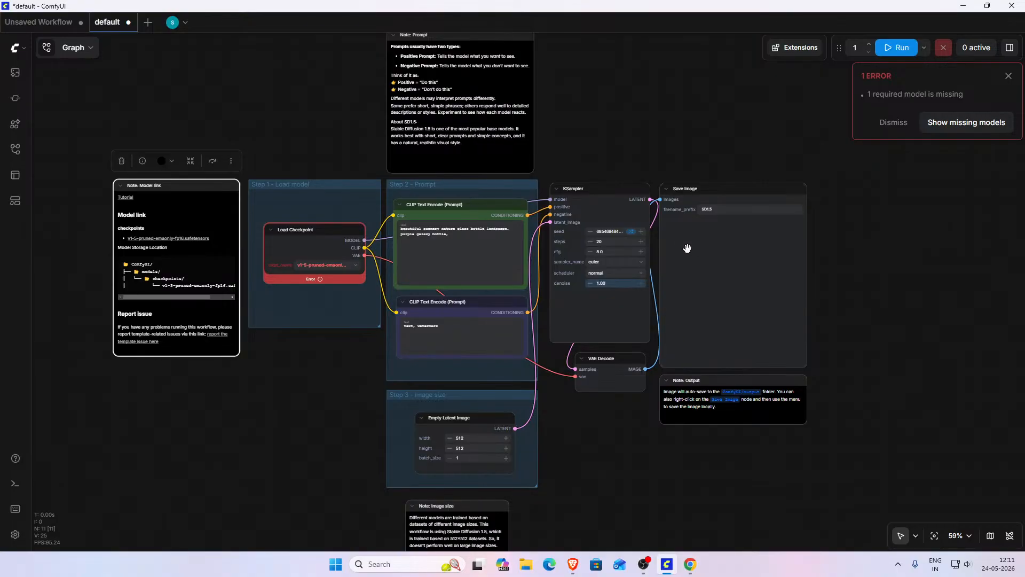
left_click_drag(668, 128, 586, 132)
scroll(598, 189, "up", 7)
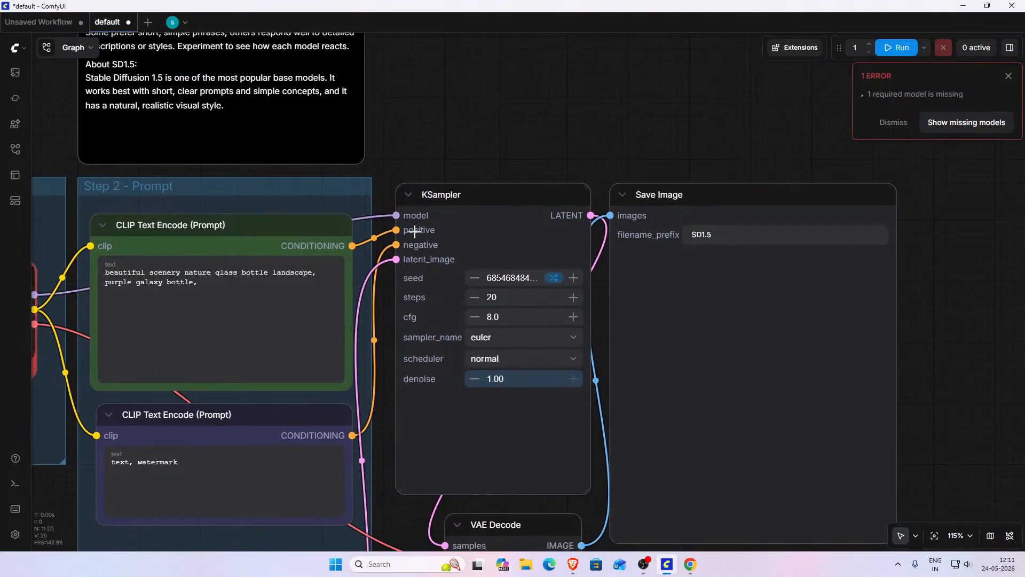
- Inspect the seed field and its options for updating the value after each run
double_click(506, 279)
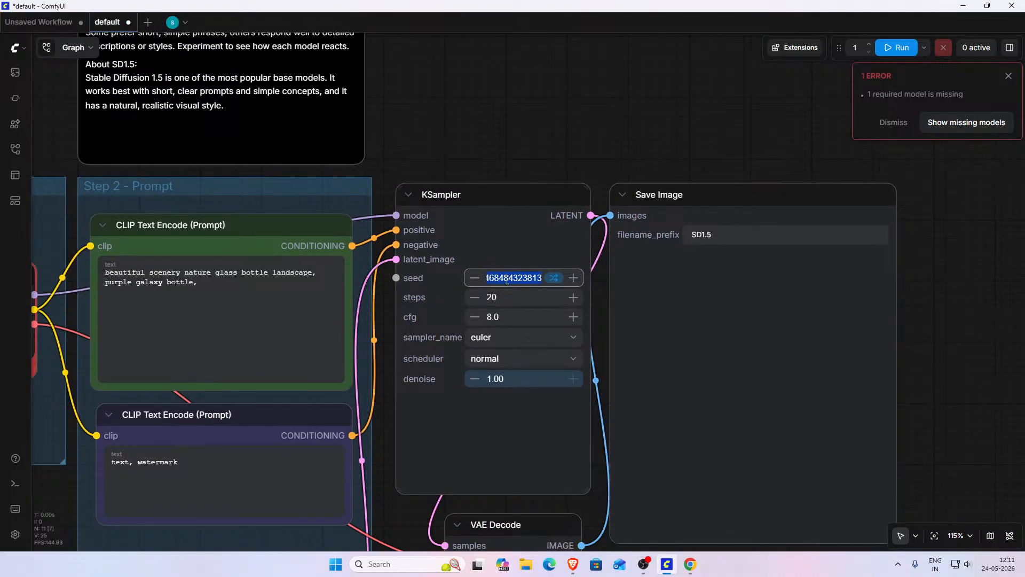
left_click(555, 280)
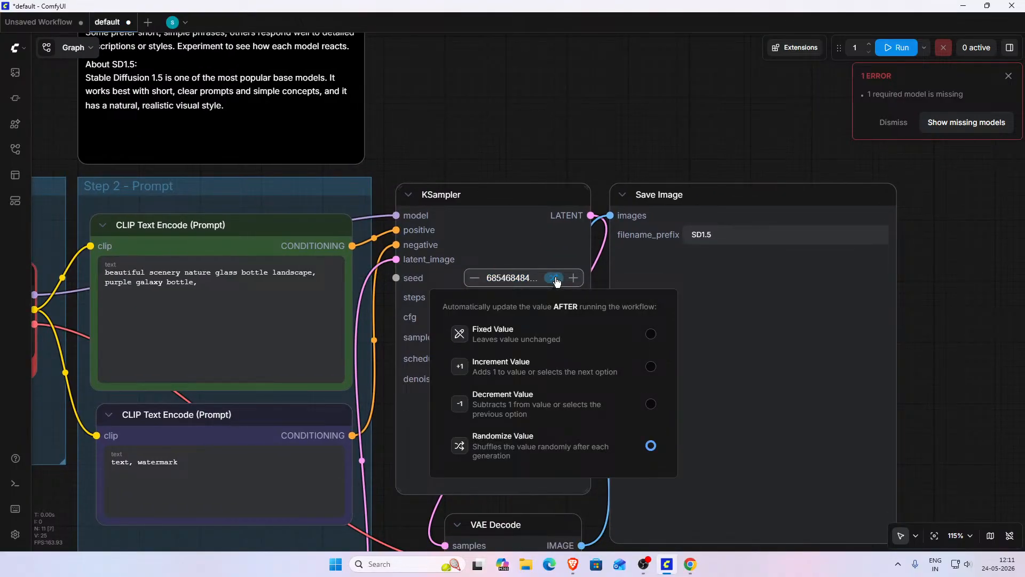
left_click(556, 279)
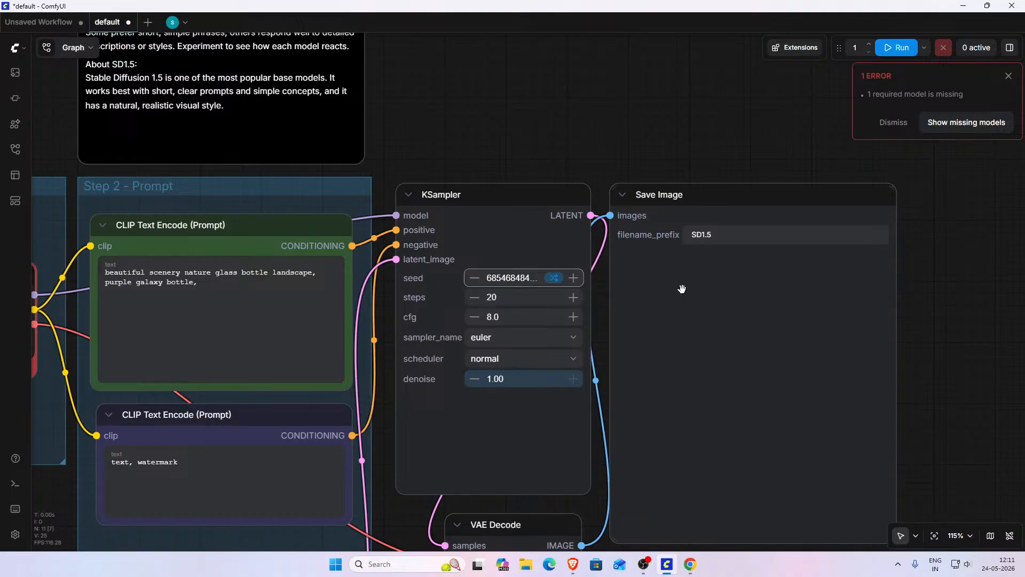
left_click(554, 278)
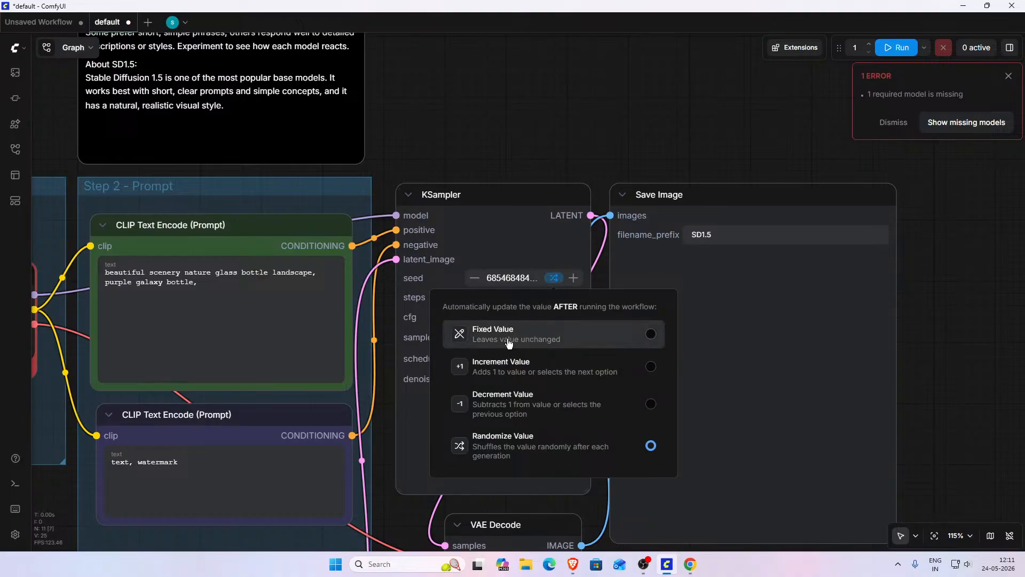
left_click(527, 232)
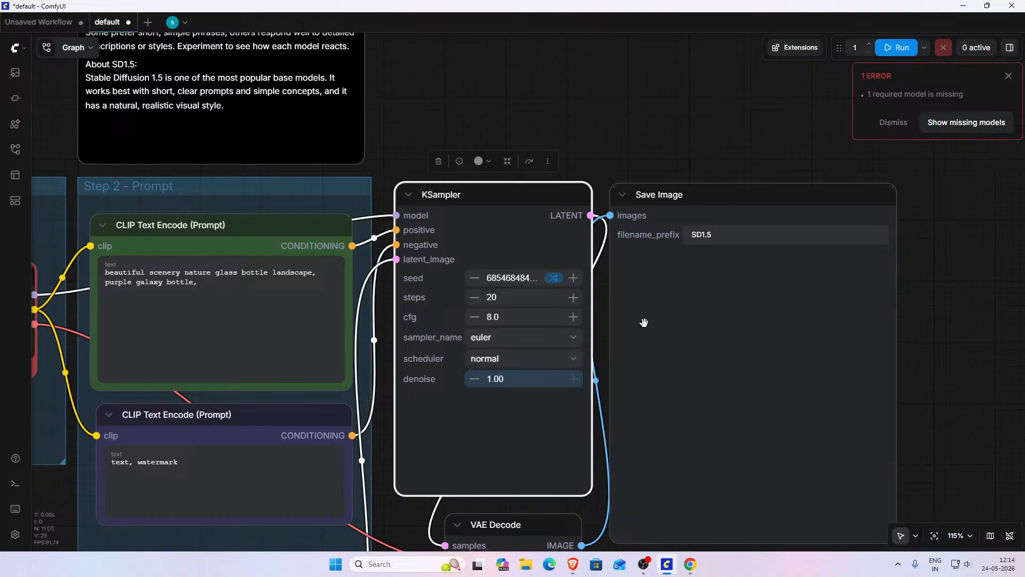
- Check the checkpoint's status in the browsers' download history, then close the browser
scroll(594, 330, "down", 5)
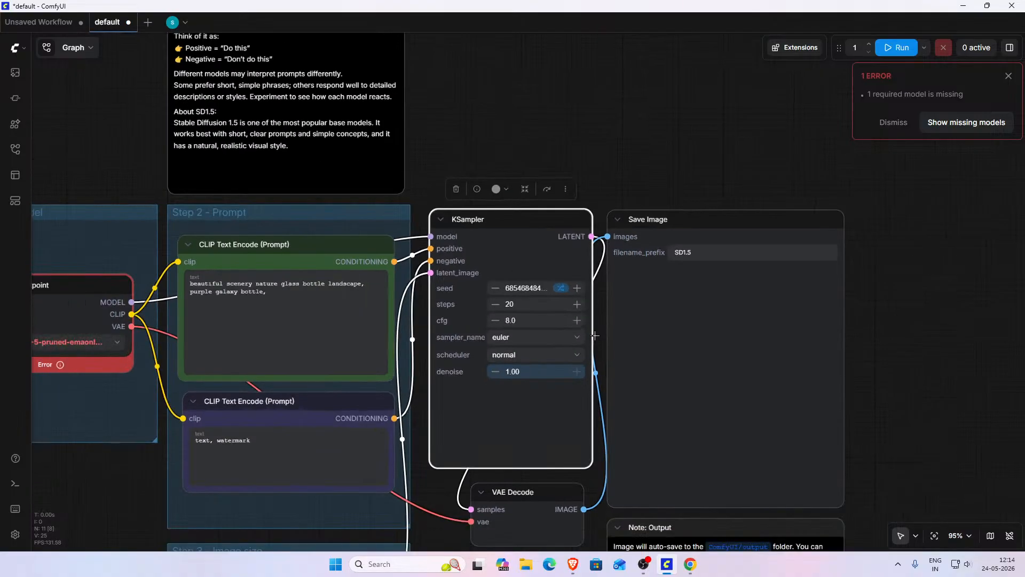
scroll(560, 470, "down", 2)
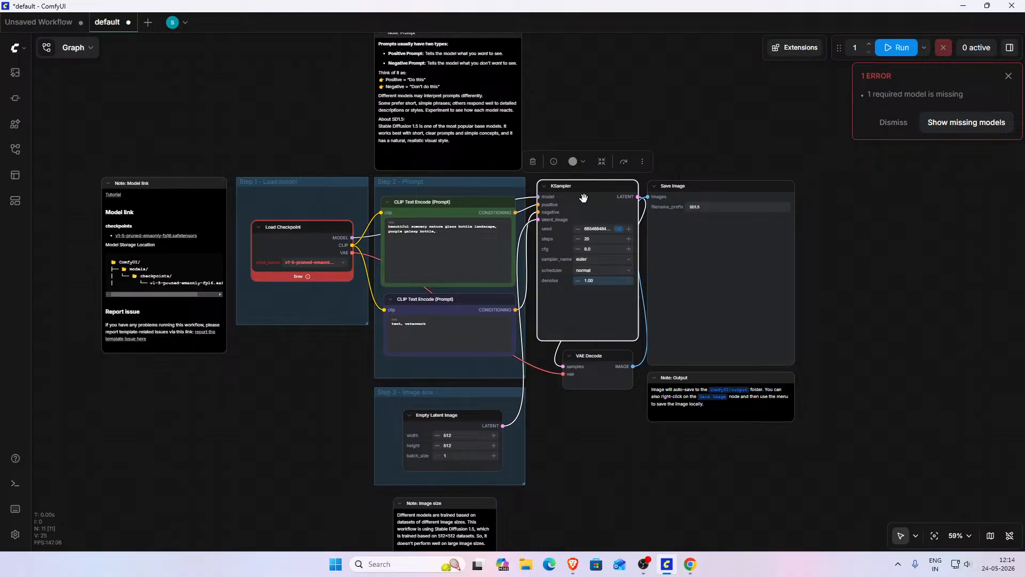
left_click(573, 564)
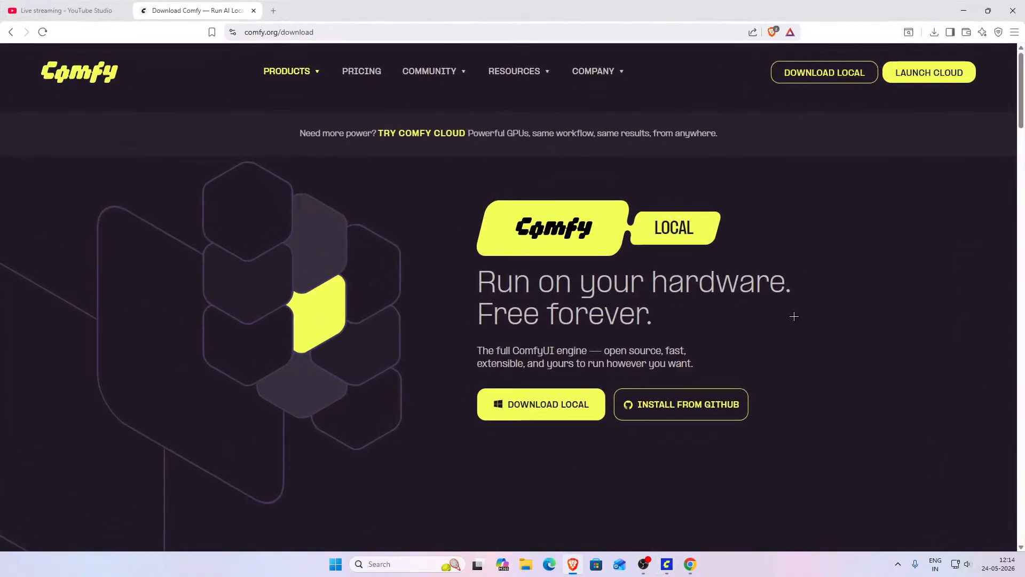
left_click(933, 34)
left_click(933, 34)
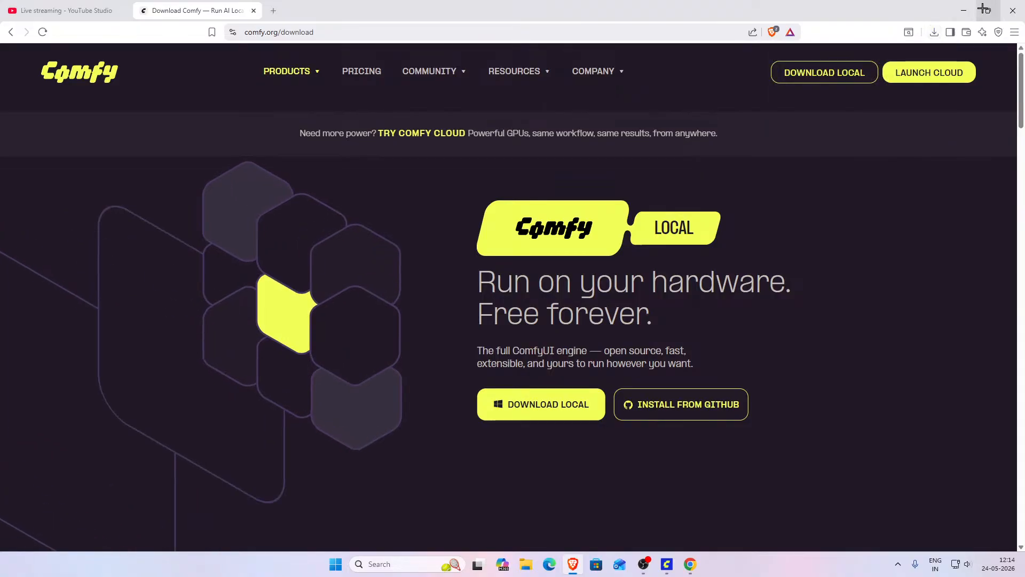
left_click(964, 10)
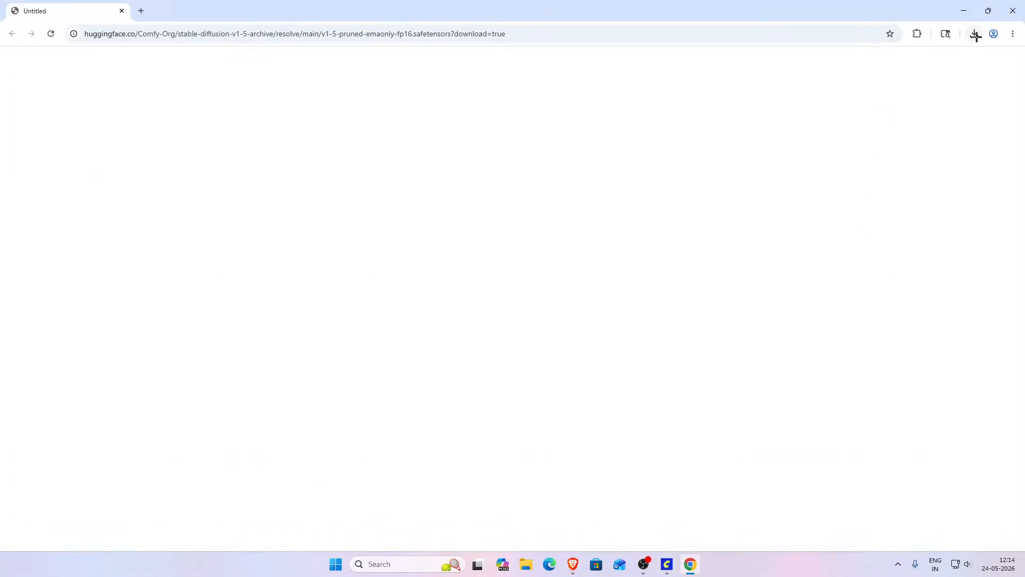
left_click(974, 34)
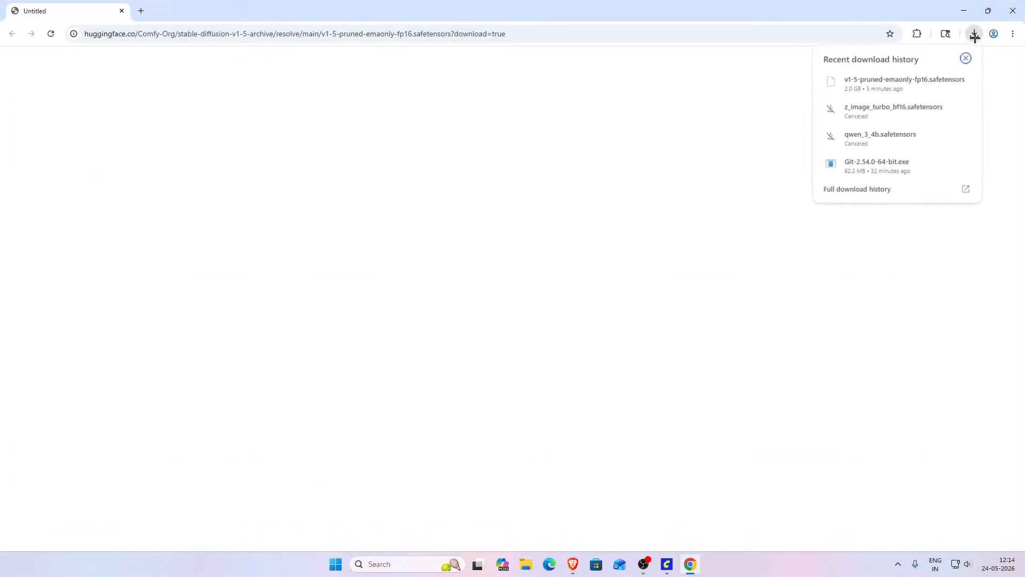
left_click(1010, 7)
- Copy the downloaded v1-5-pruned-emaonly-fp16.safetensors file from the Downloads folder
scroll(289, 387, "up", 7)
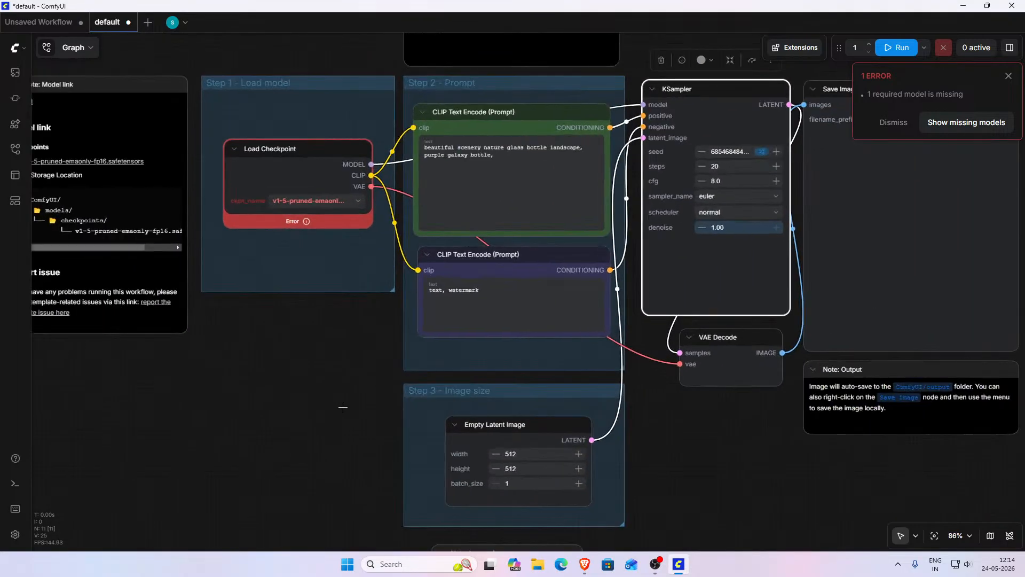
scroll(309, 357, "up", 2)
left_click_drag(306, 338, 631, 419)
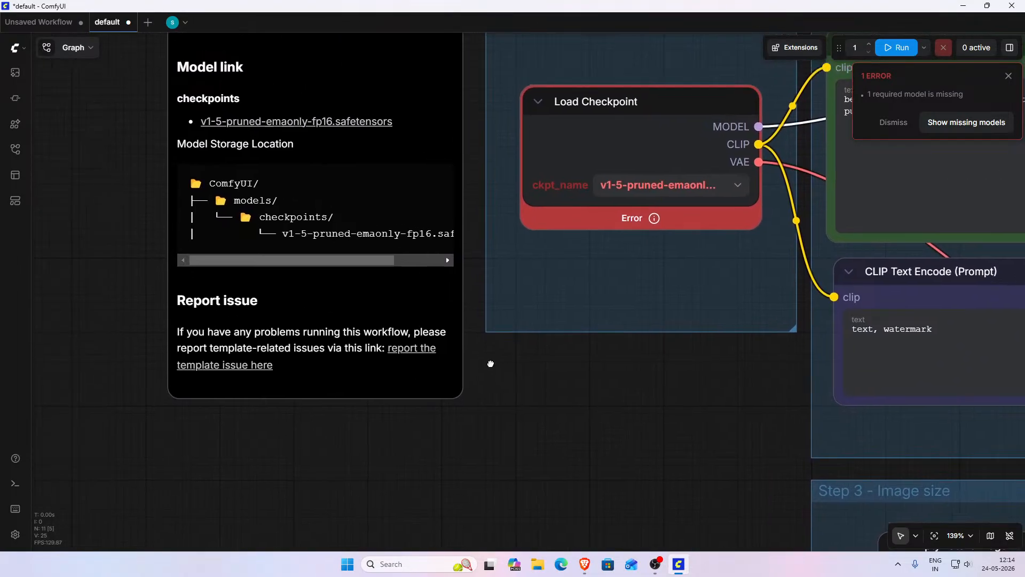
left_click_drag(490, 362, 542, 488)
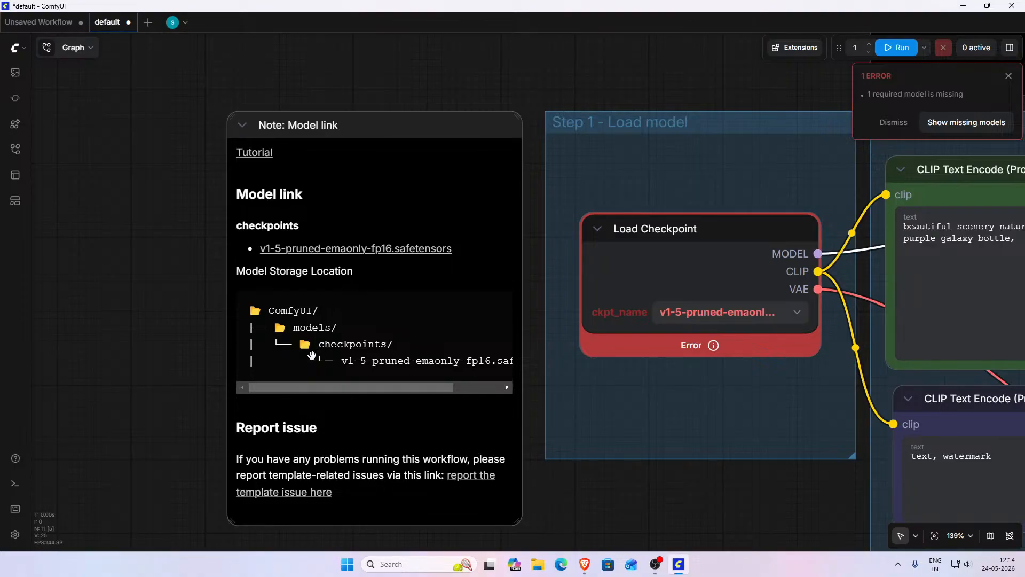
left_click(537, 569)
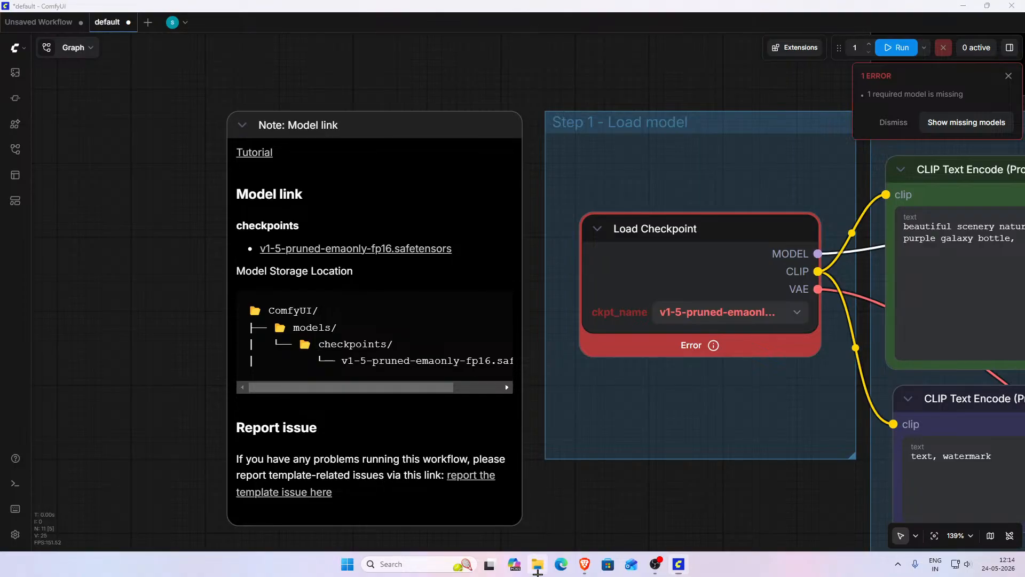
left_click(359, 263)
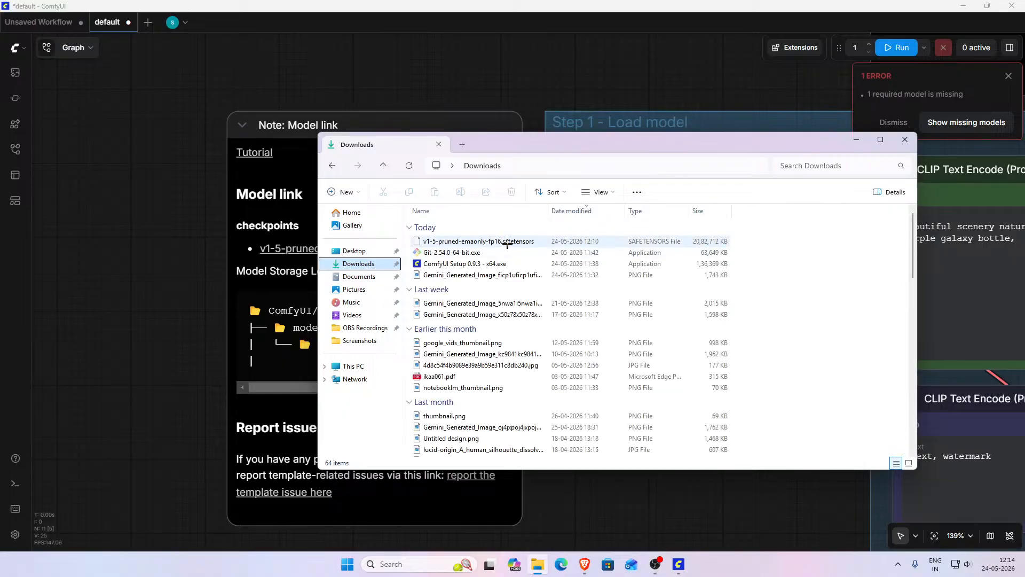
left_click(507, 242)
right_click(507, 242)
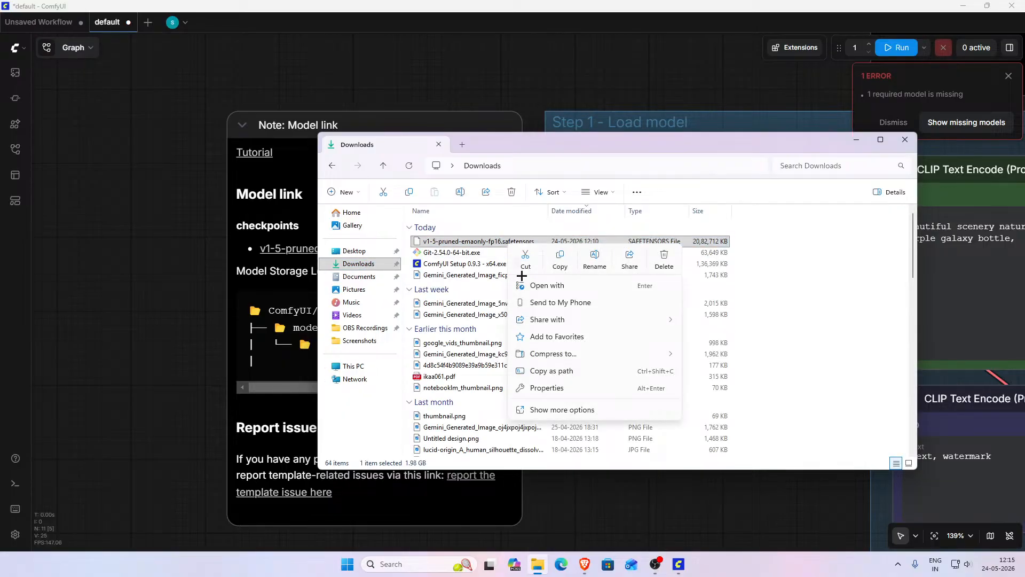
left_click(559, 258)
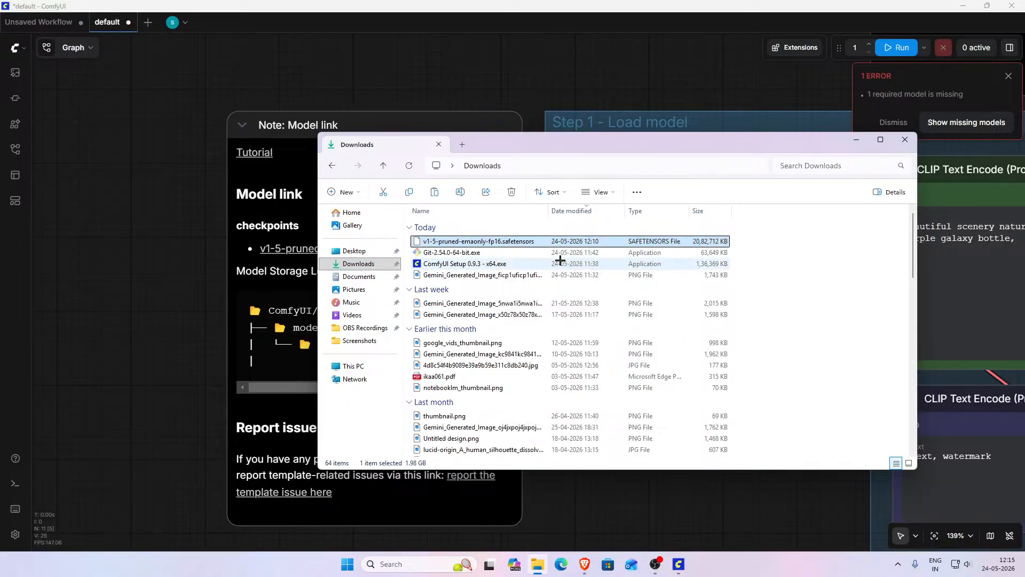
right_click(534, 241)
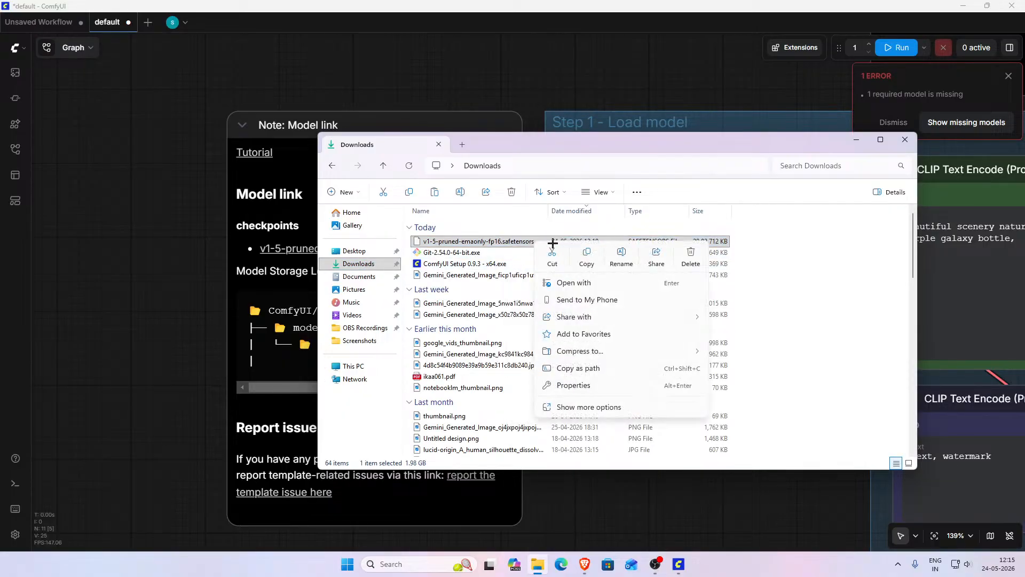
left_click(586, 256)
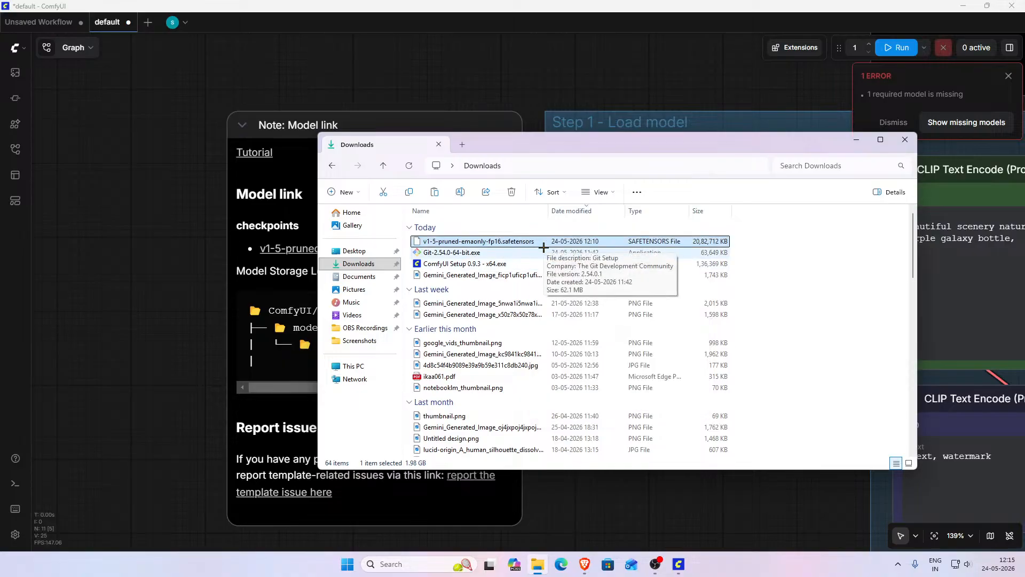
- Paste the checkpoint file into ComfyUI's models/checkpoints folder under Documents, then close the file window
left_click(355, 366)
left_click(469, 239)
double_click(470, 240)
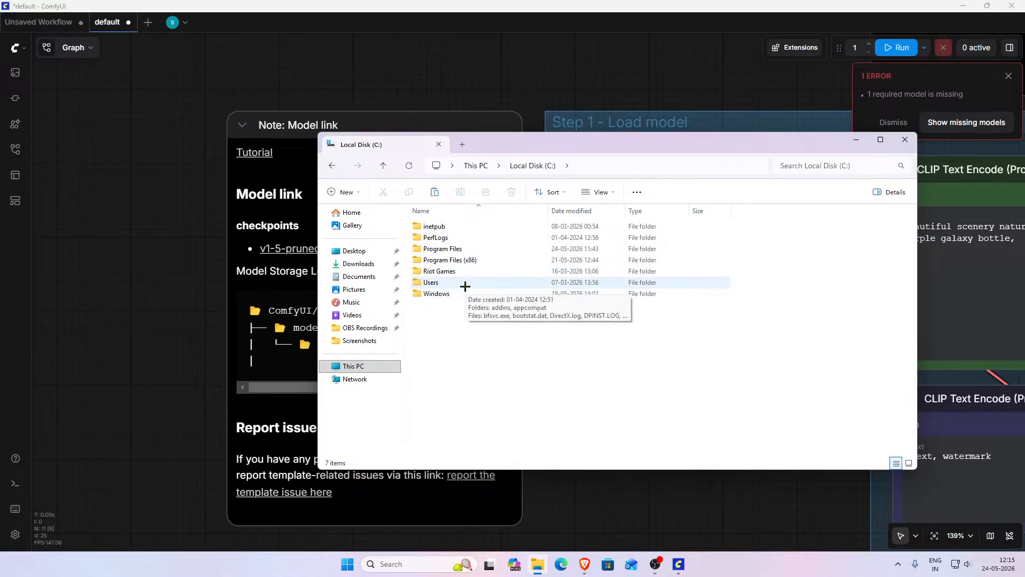
left_click(332, 165)
left_click_drag(590, 154, 771, 123)
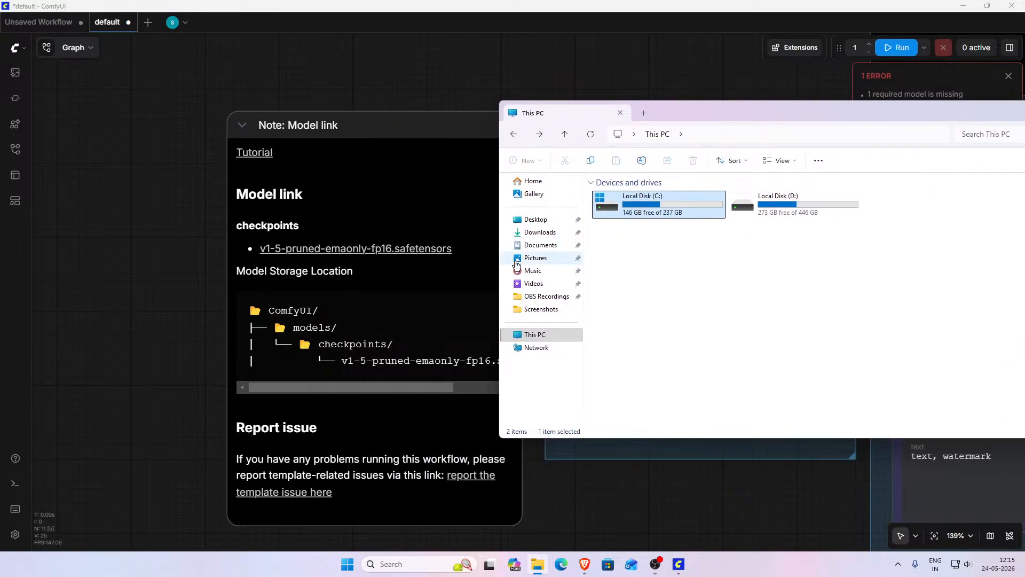
double_click(678, 207)
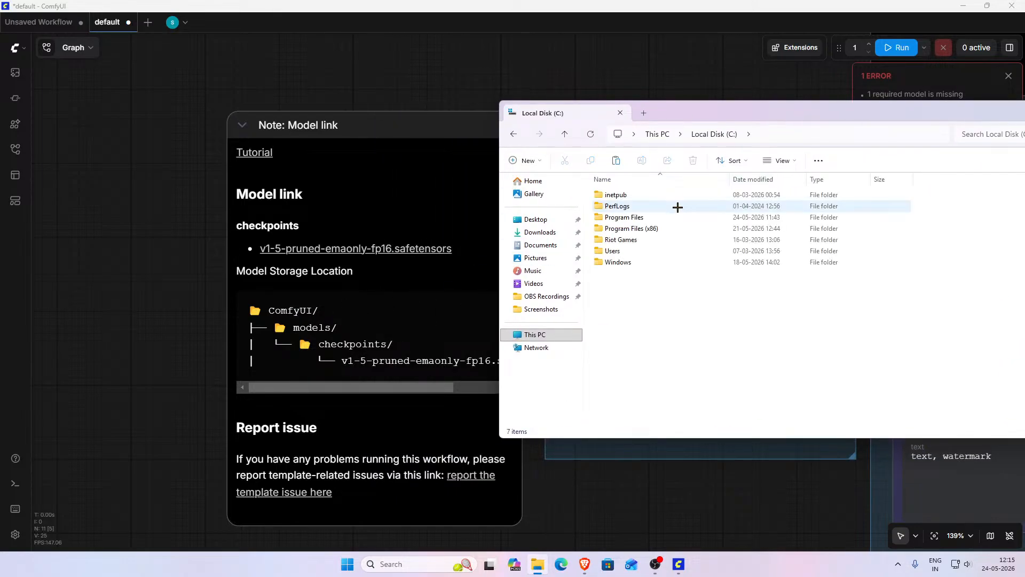
double_click(641, 251)
double_click(640, 211)
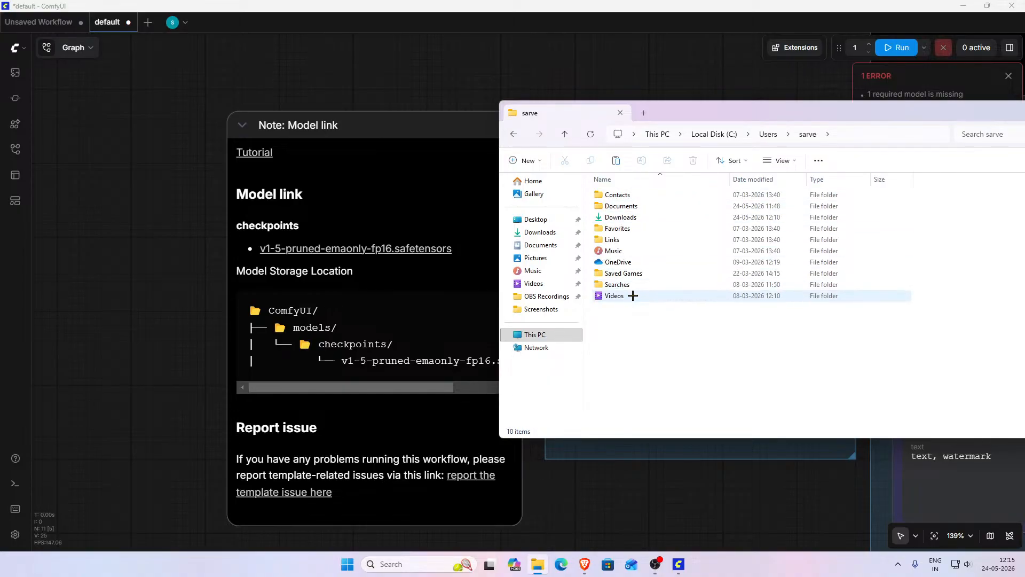
double_click(642, 207)
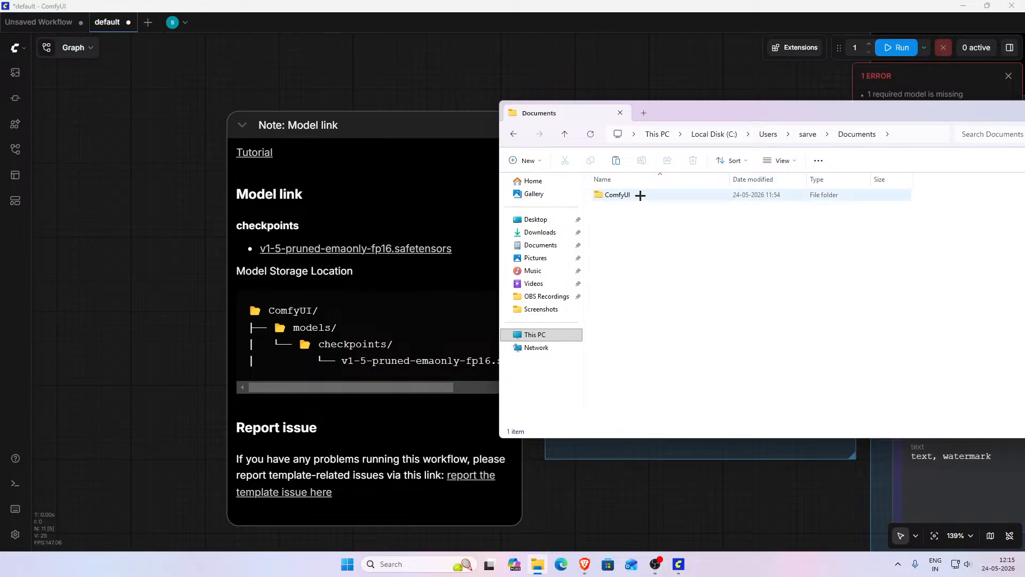
double_click(641, 195)
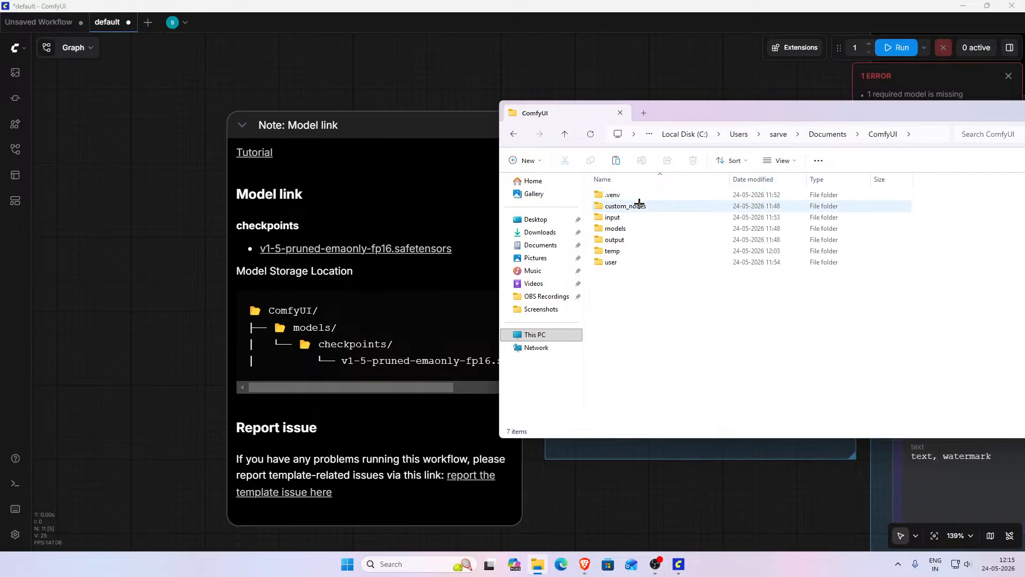
double_click(615, 228)
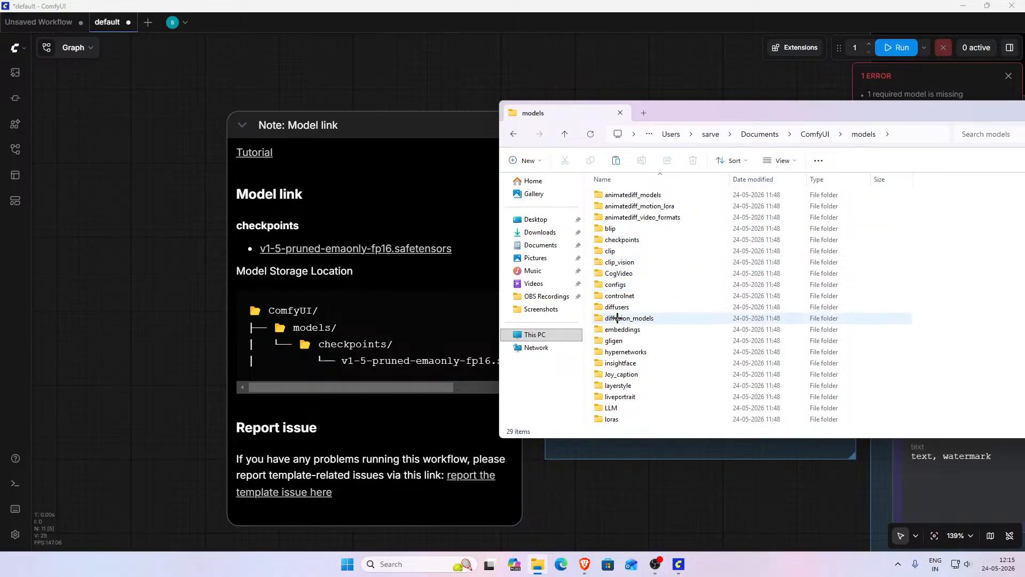
double_click(628, 240)
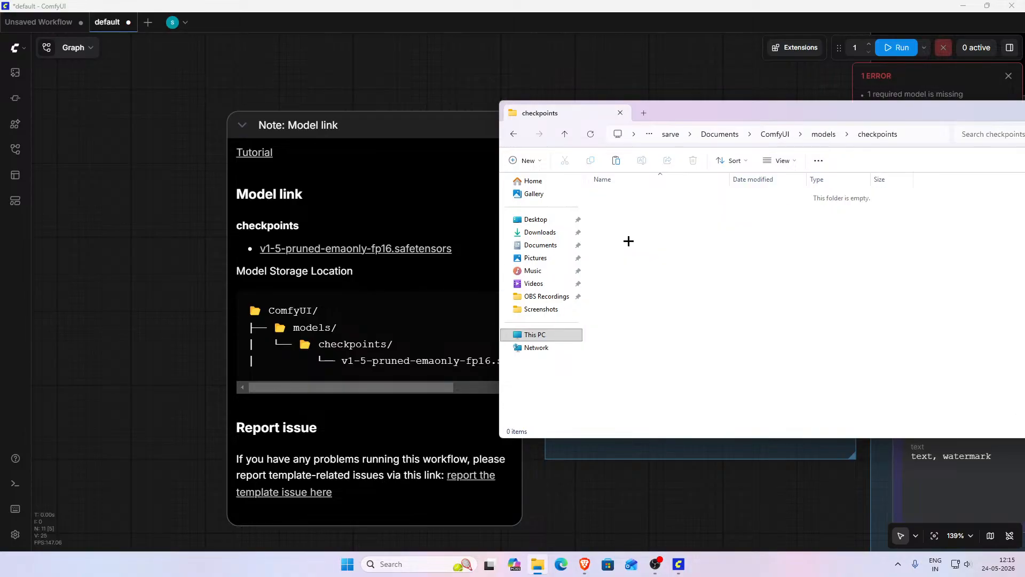
right_click(628, 240)
left_click(647, 260)
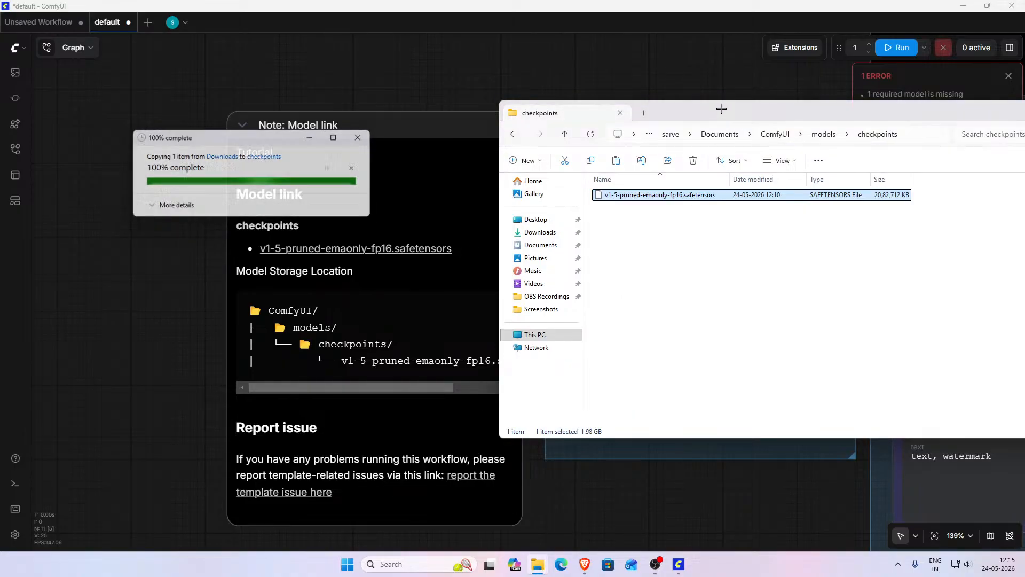
left_click_drag(730, 110, 515, 140)
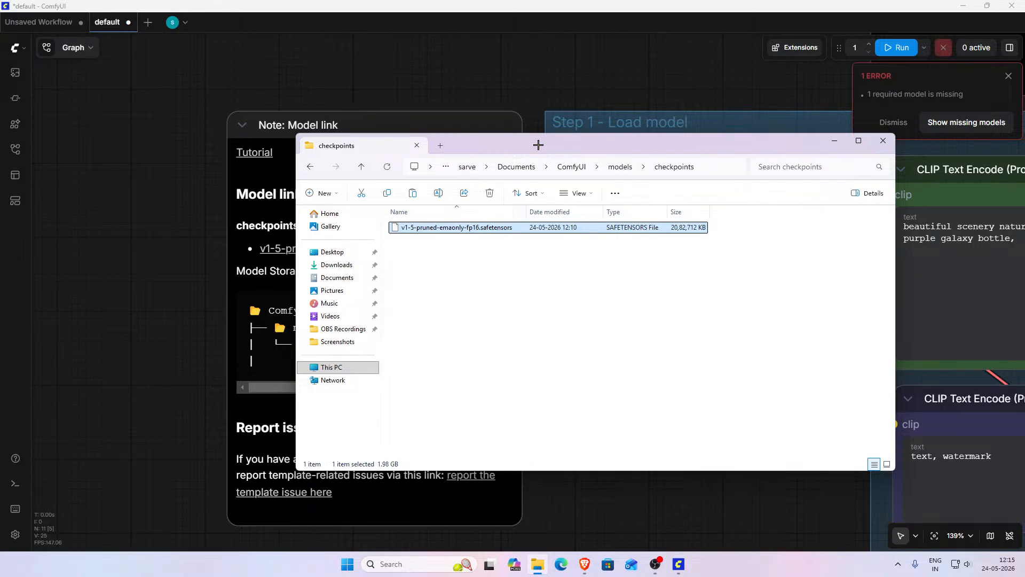
left_click(881, 143)
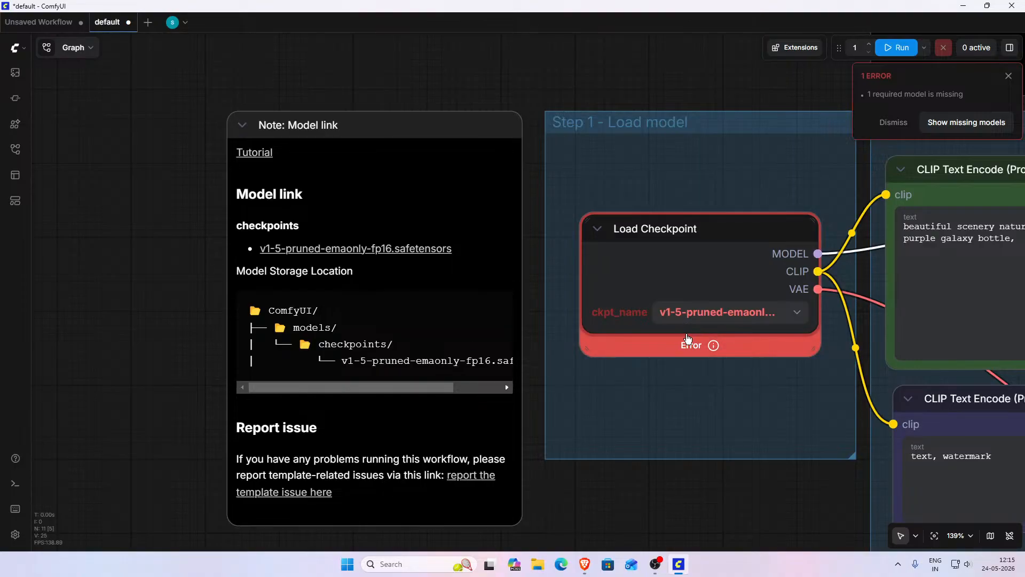
mouse_move(308, 143)
left_mouse_down()
mouse_move(324, 135)
mouse_move(304, 146)
mouse_move(313, 140)
left_mouse_up()
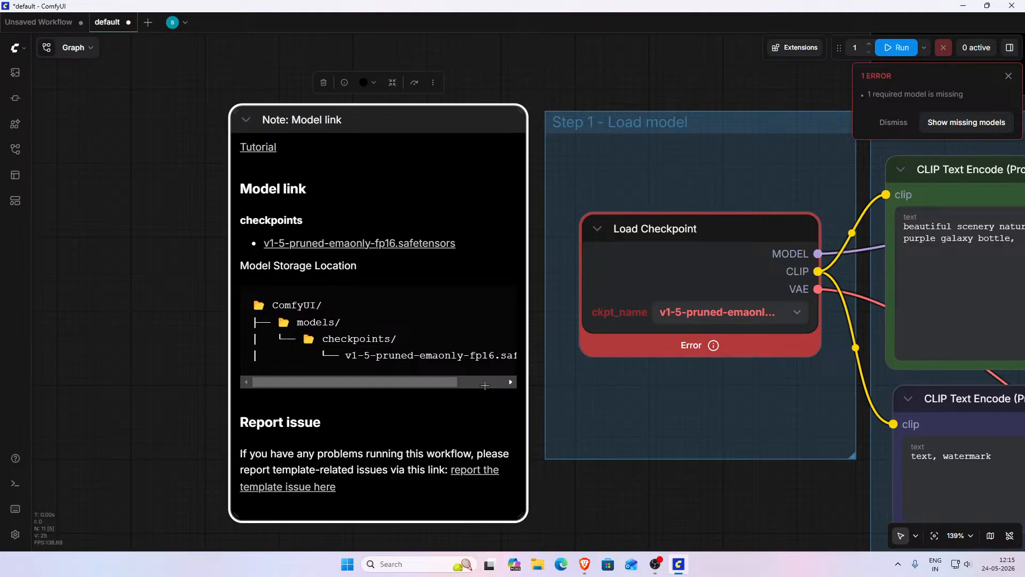
right_click(614, 528)
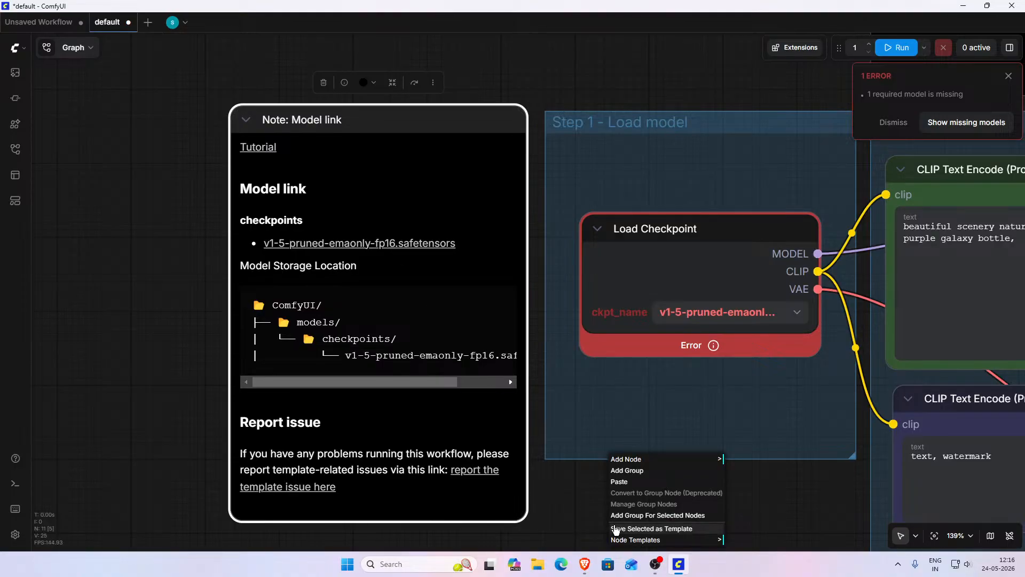
left_click(589, 512)
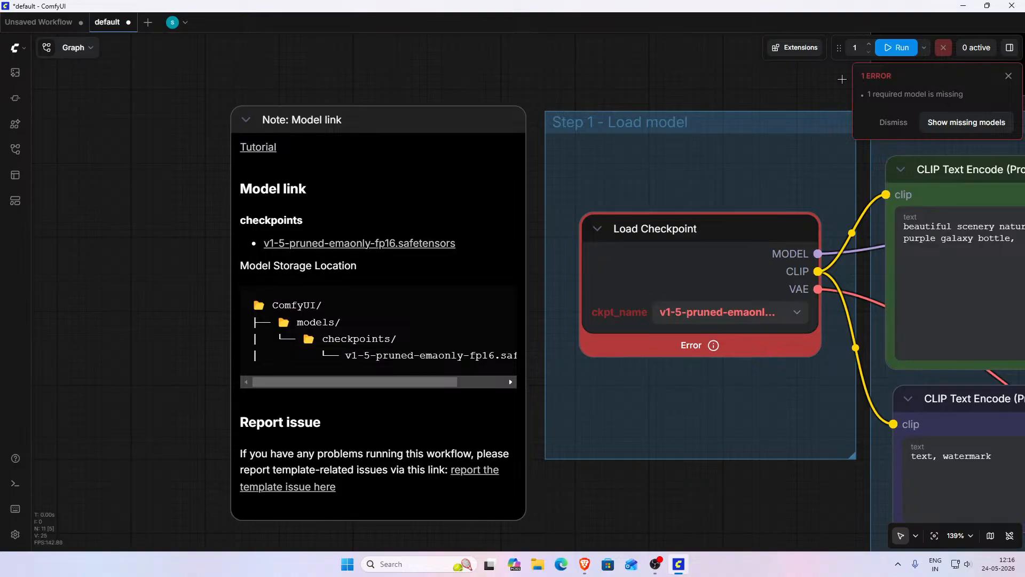
- Save the workflow under the name Basic Image Gen
right_click(113, 24)
left_click(152, 123)
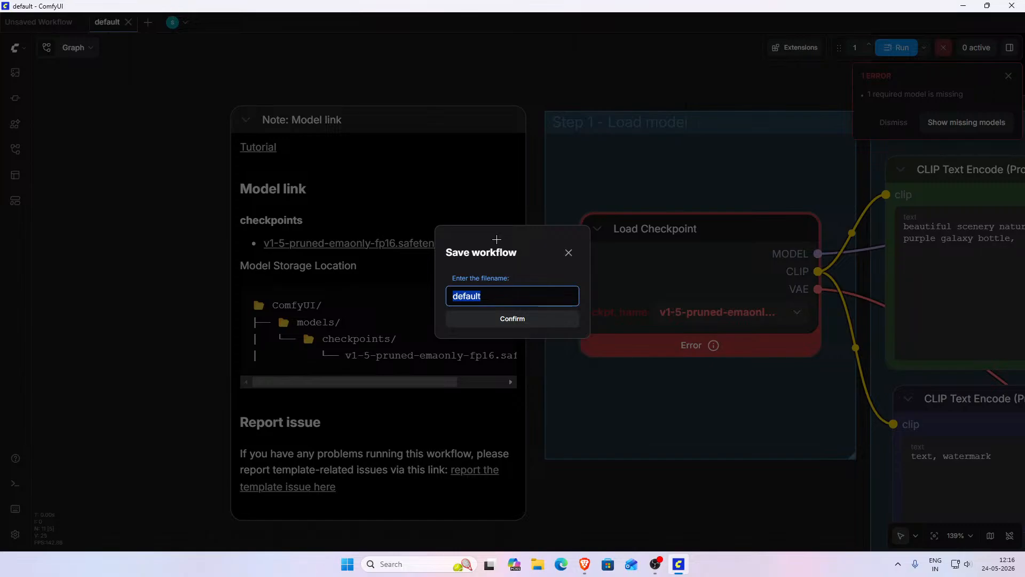
type("Basic ")
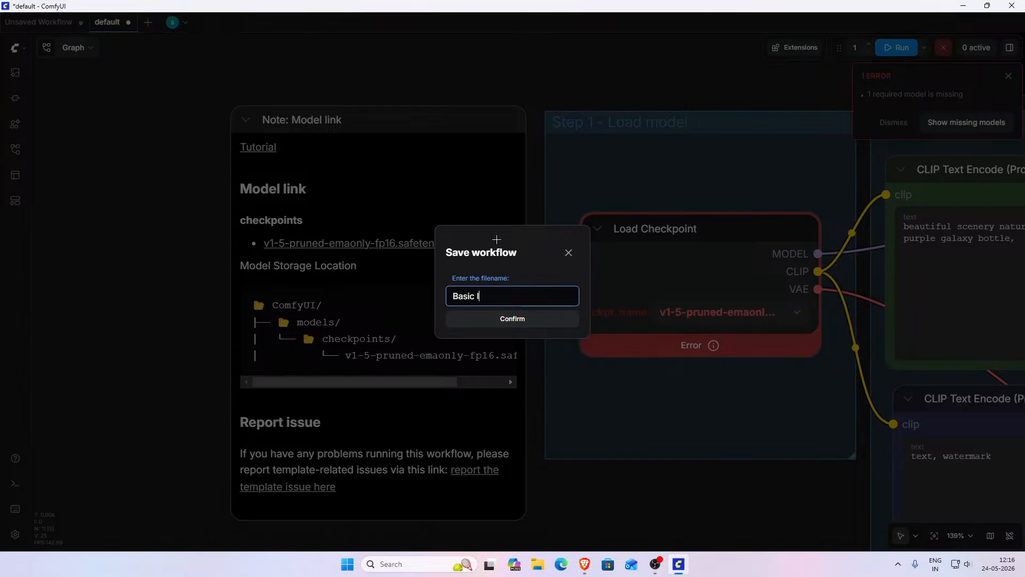
type("Image Gen")
left_click(539, 320)
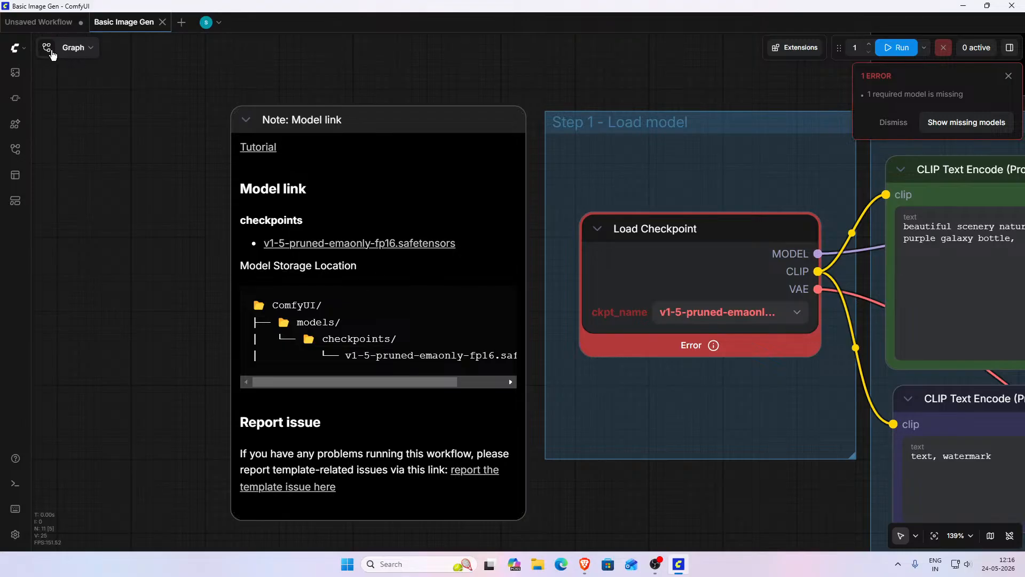
- Open the sidebar's Apps and Workflows panels to view the saved workflow
left_click(16, 200)
left_click(17, 180)
left_click(16, 183)
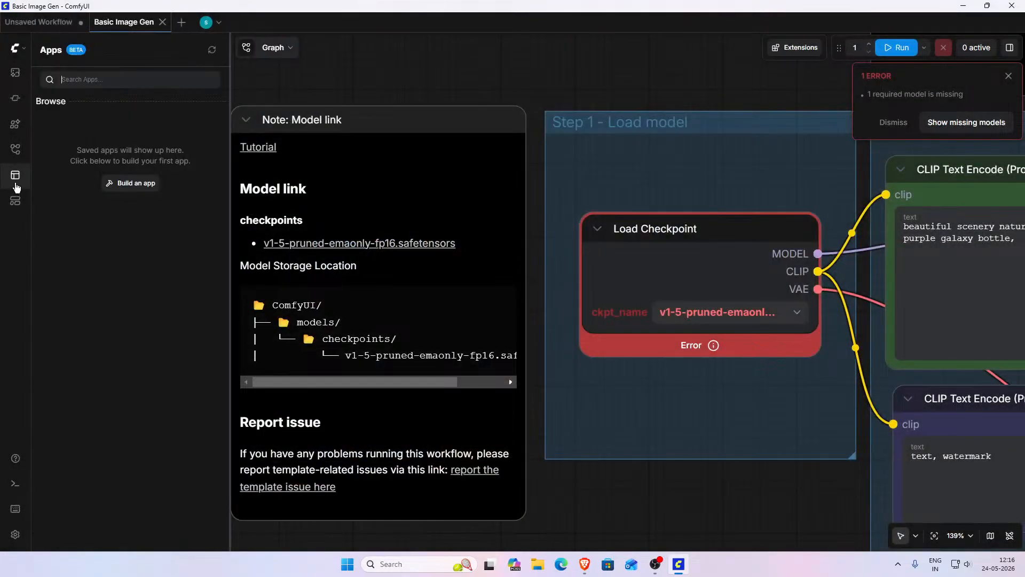
left_click(21, 151)
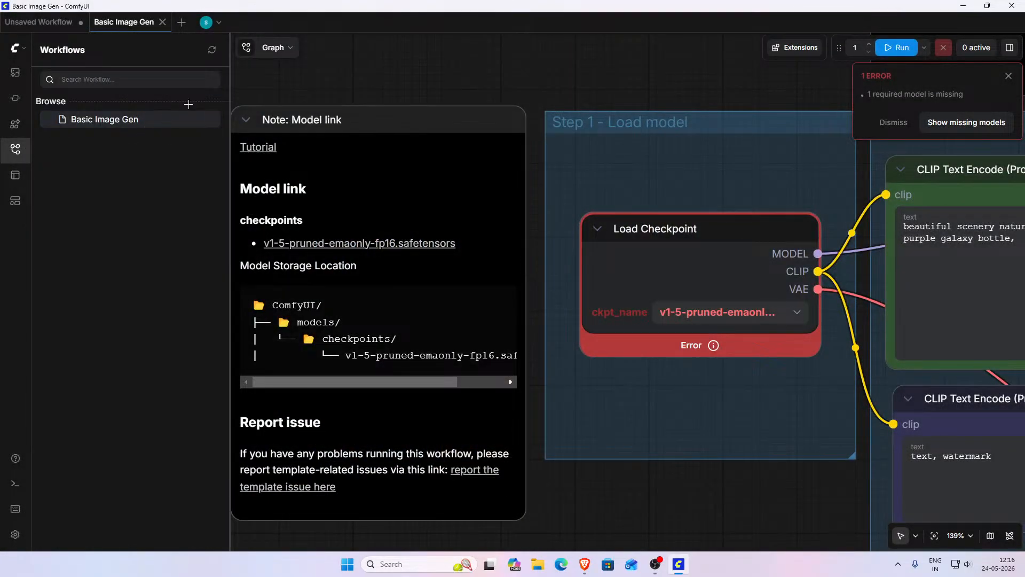
- Open the missing models overview, refresh it to detect the checkpoint, and close the panel
right_click(417, 75)
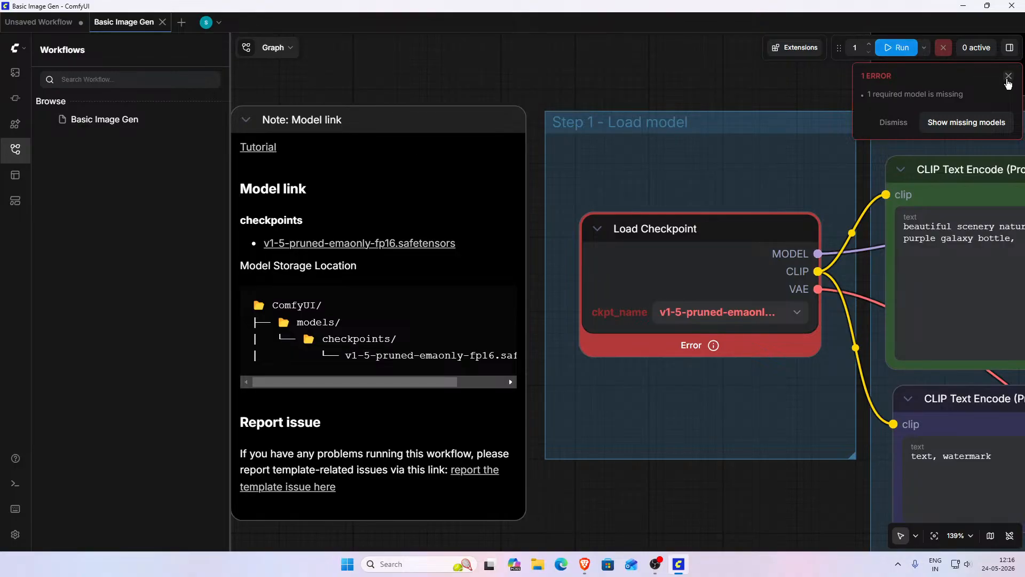
left_click(975, 122)
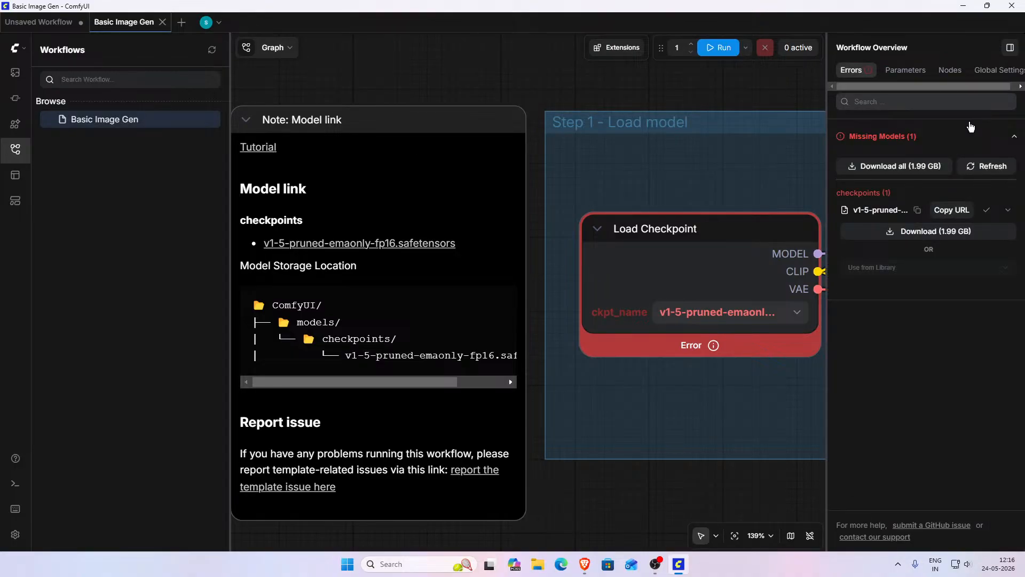
left_click(990, 171)
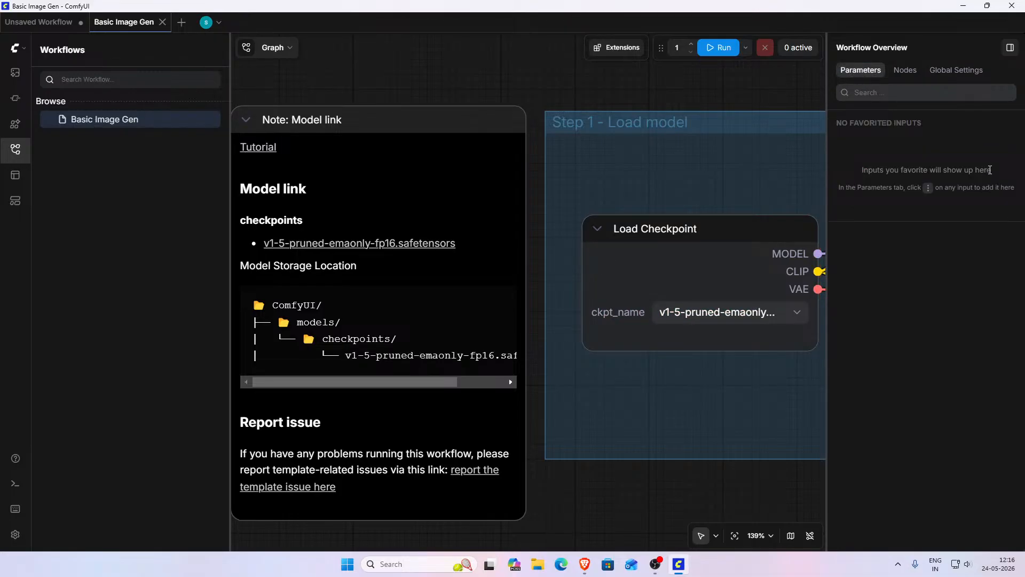
left_click(1010, 47)
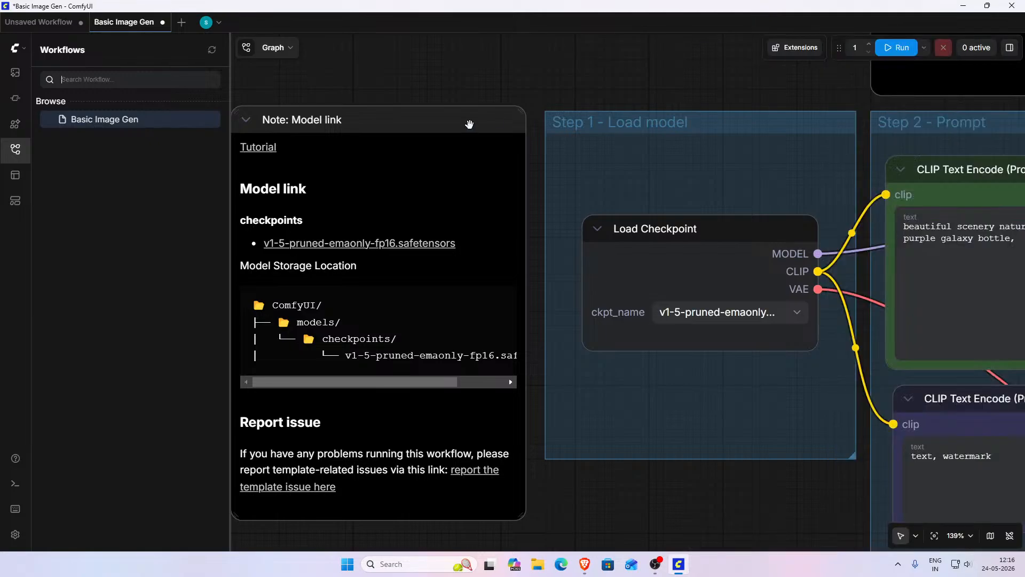
- Close the workflows panel and run the workflow to generate an image from the default prompt
left_click(15, 49)
left_click(22, 53)
left_click(15, 149)
scroll(600, 146, "down", 4)
scroll(579, 200, "down", 2)
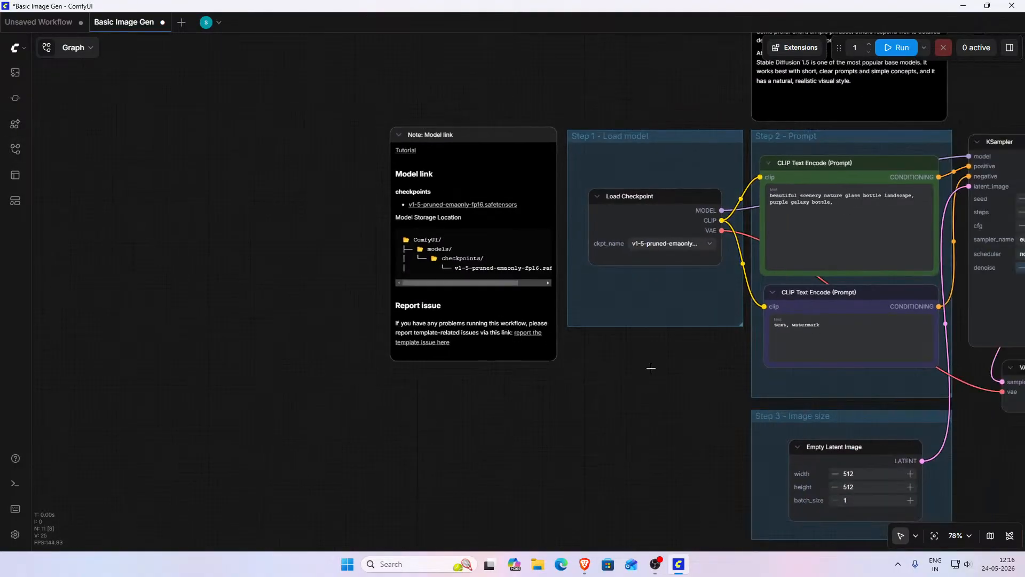
left_click_drag(682, 404, 385, 428)
scroll(411, 388, "down", 2)
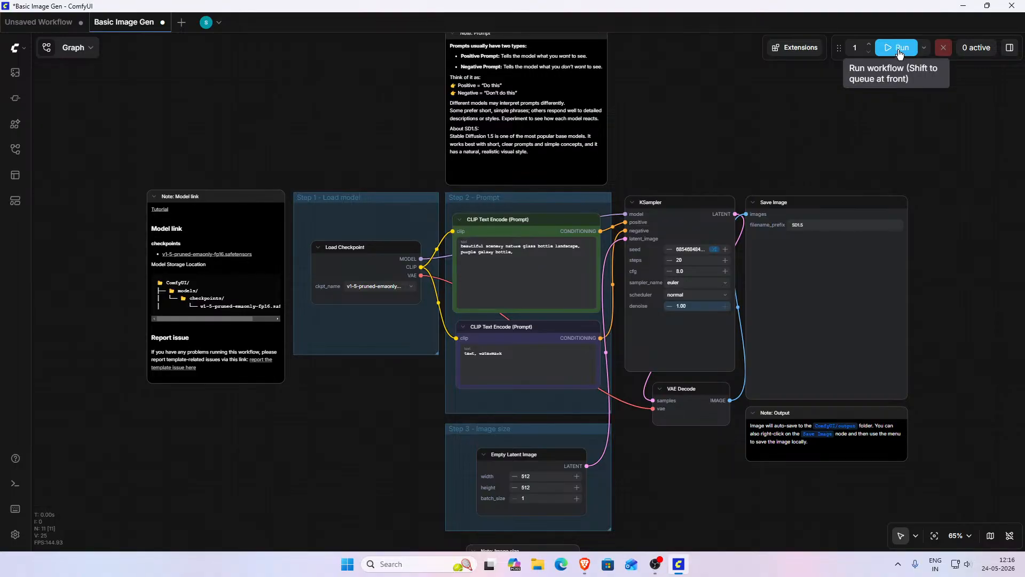
left_click(540, 263)
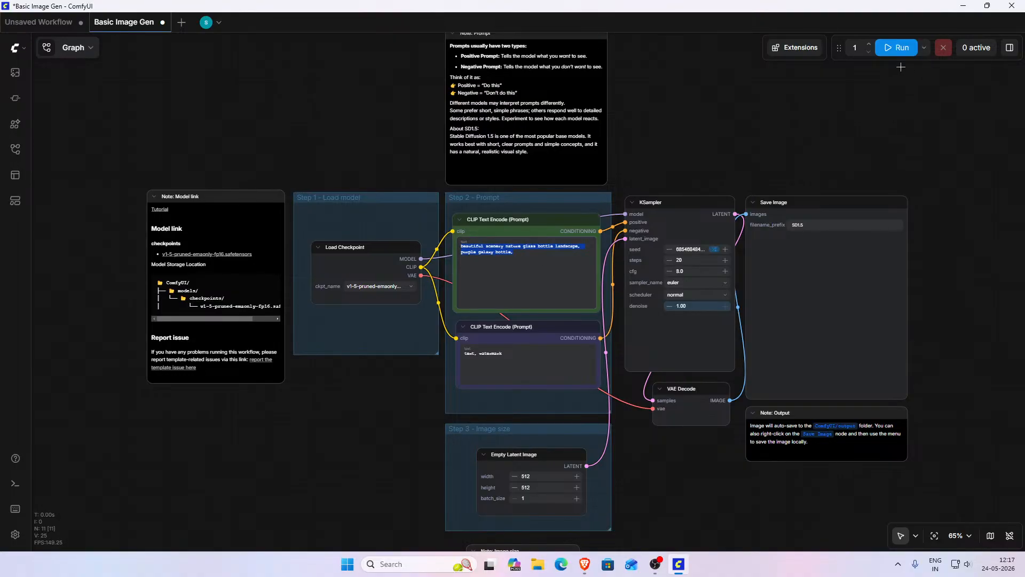
left_click(890, 51)
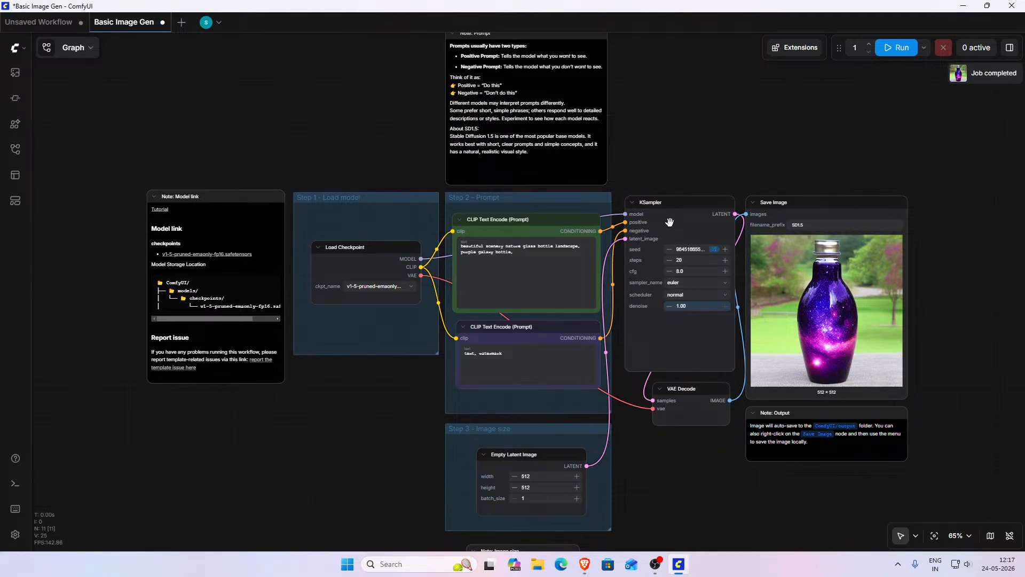
- Examine the generated image on the Save Image node
mouse_move(880, 300)
scroll(880, 300, "right", 5)
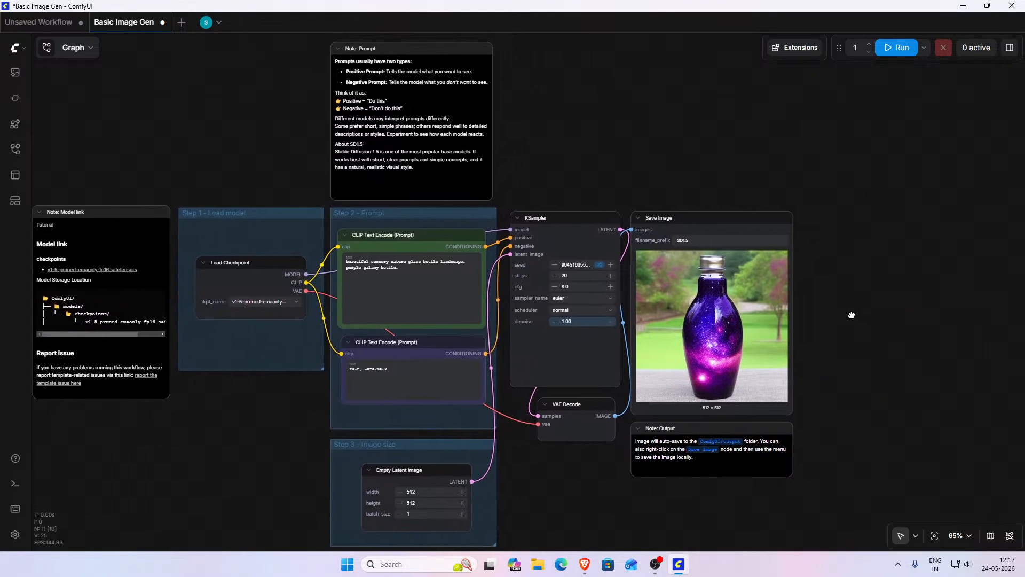
scroll(603, 351, "up", 8)
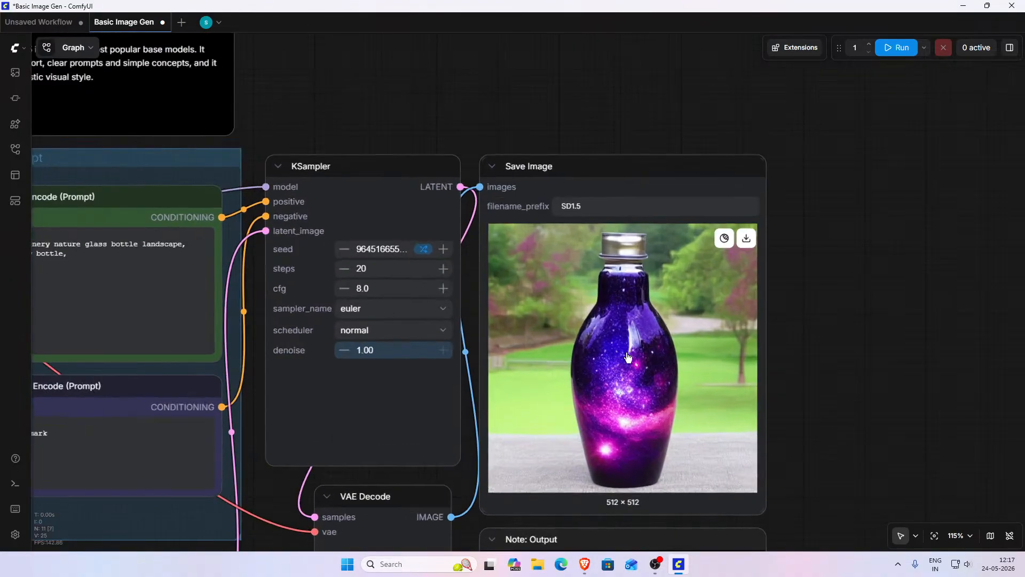
scroll(629, 358, "down", 8)
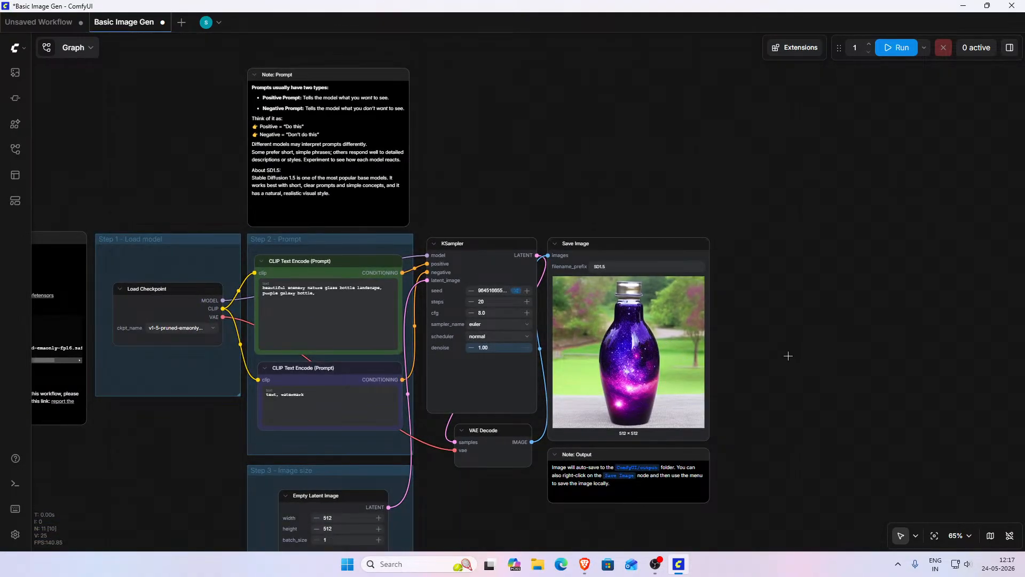
scroll(826, 305, "down", 3)
scroll(825, 304, "left", 2)
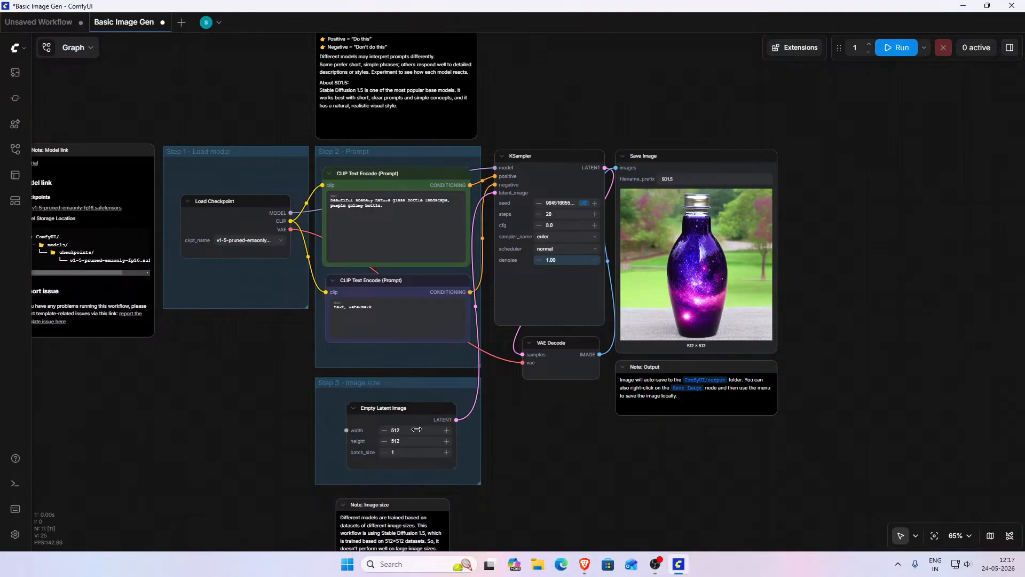
left_click(415, 431)
left_click(542, 455)
- Replace the positive prompt with "the lion is walking in the forest in sunrise, beautiful landscape"
mouse_move(722, 214)
scroll(535, 107, "up", 6)
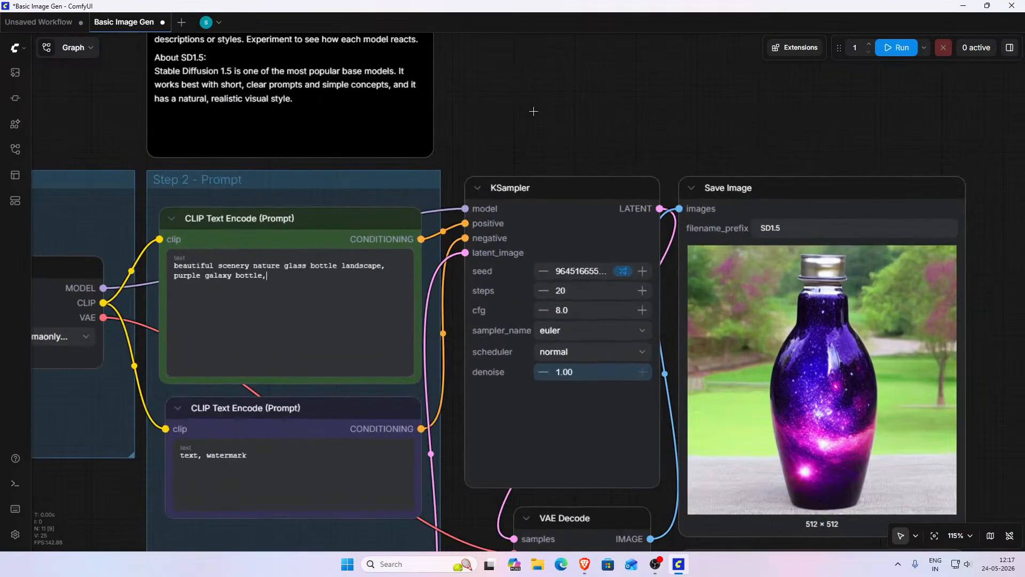
left_click_drag(630, 129, 816, 130)
left_click_drag(454, 282, 394, 283)
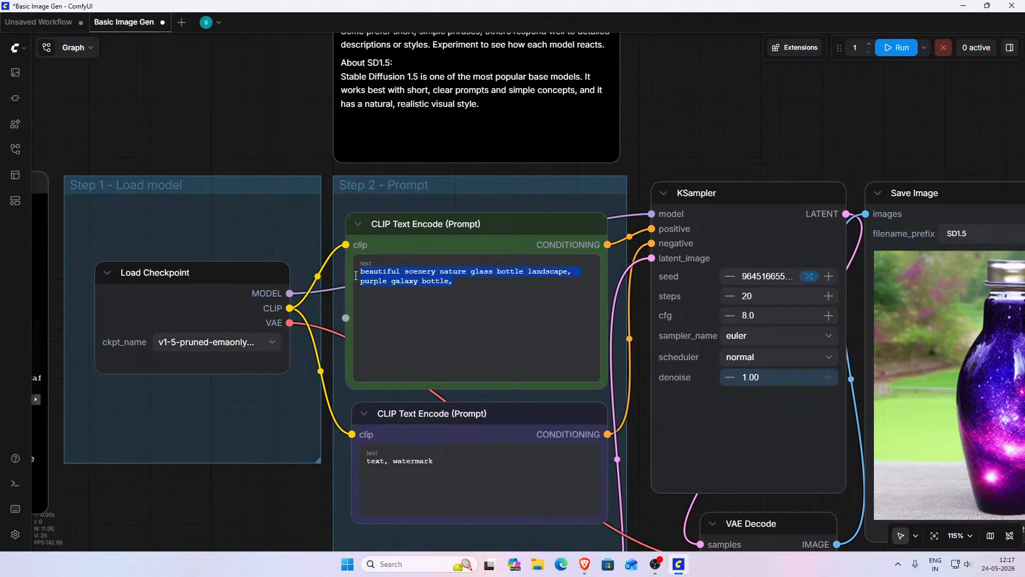
key("BackSpace")
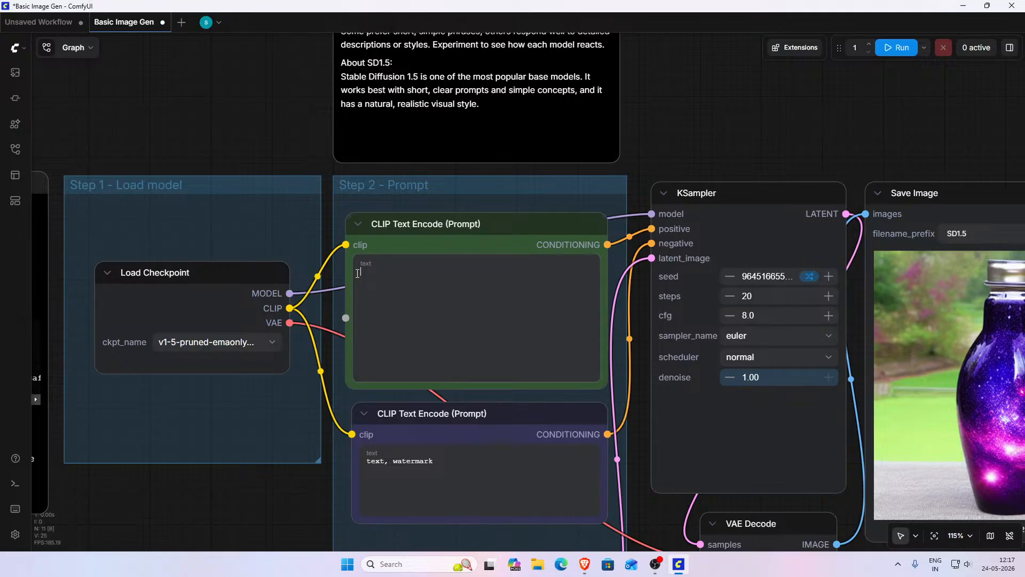
type("the lion is walking in the forest in")
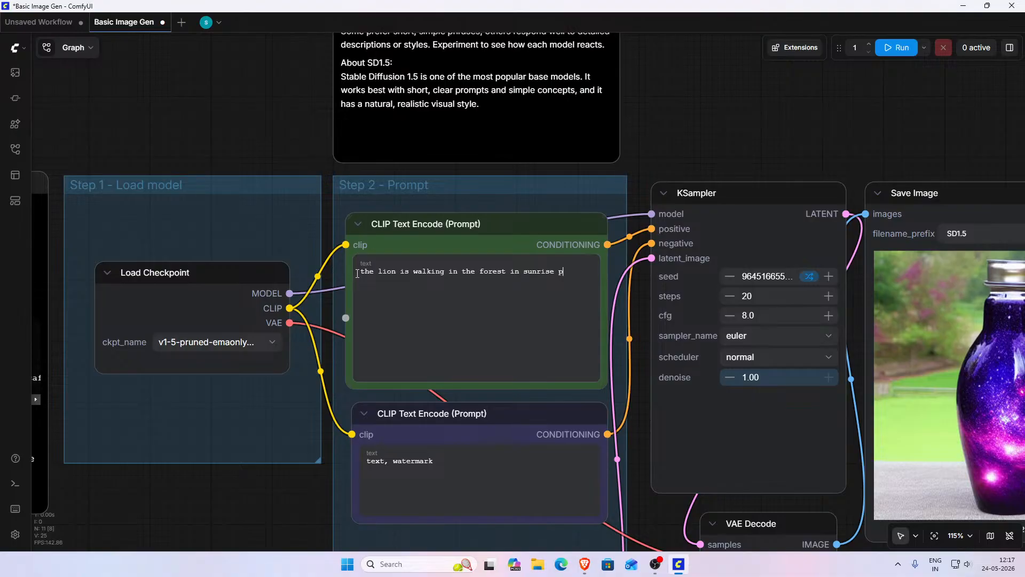
type(" sunrise , beatufi")
key("BackSpace")
key("BackSpace")
key("BackSpace")
type("tiful")
key("BackSpace")
key("BackSpace")
key("BackSpace")
type("fu")
type("l l;and")
type("ans")
type("scape")
- Run the workflow to generate an image from the lion prompt
left_click(896, 48)
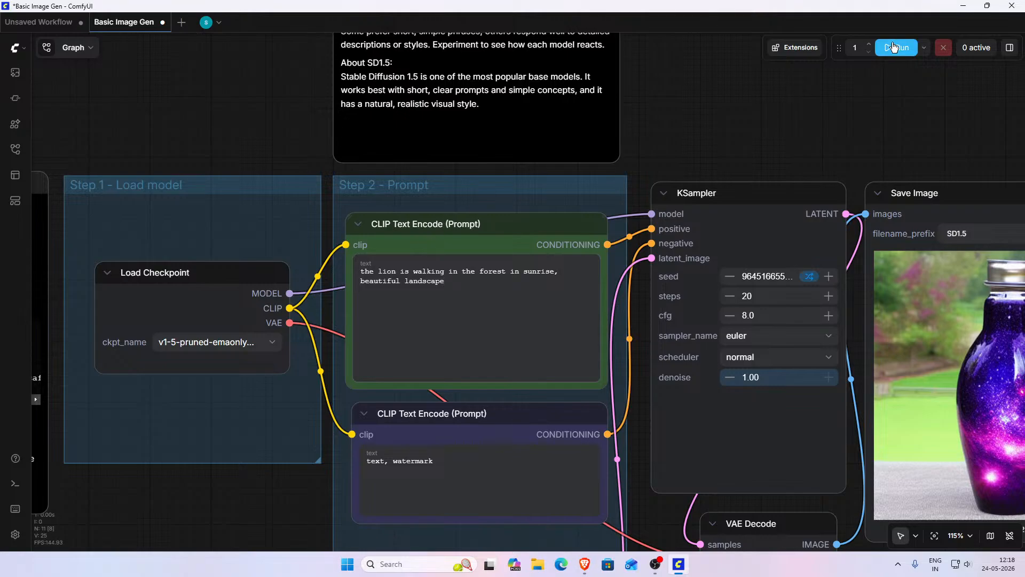
scroll(585, 119, "down", 3)
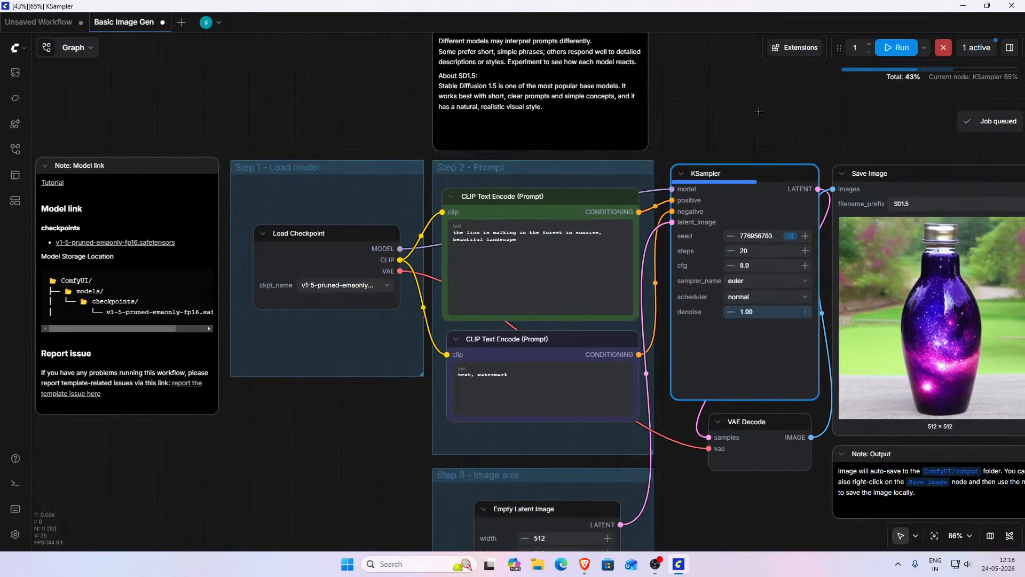
scroll(616, 115, "down", 1)
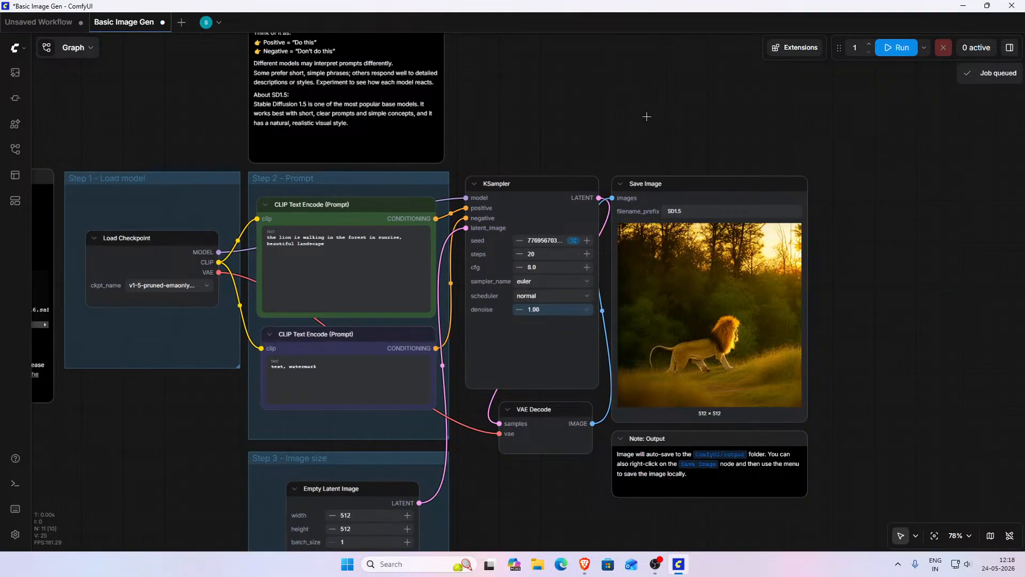
left_click_drag(646, 116, 561, 114)
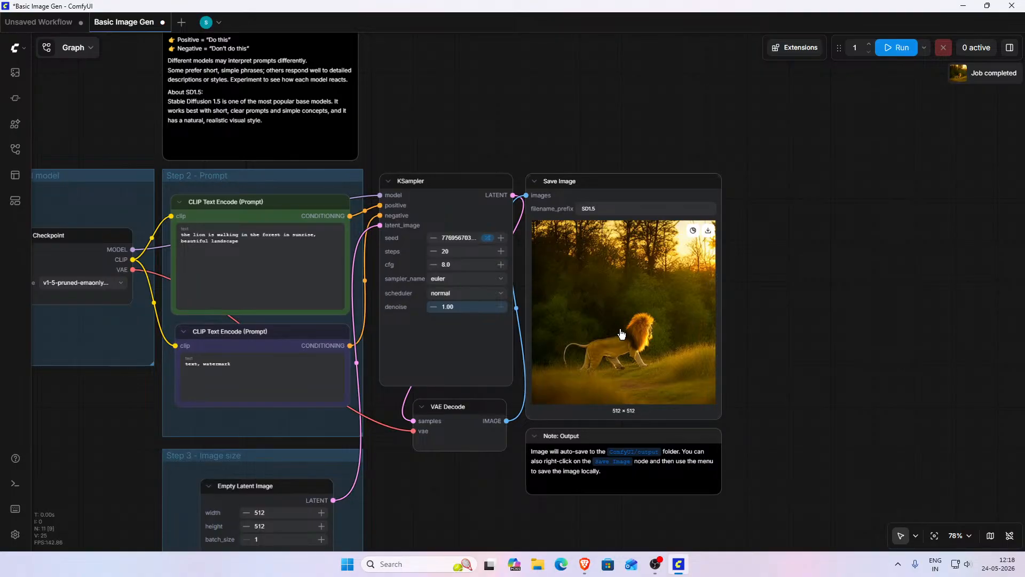
scroll(773, 301, "down", 1)
scroll(774, 300, "down", 1)
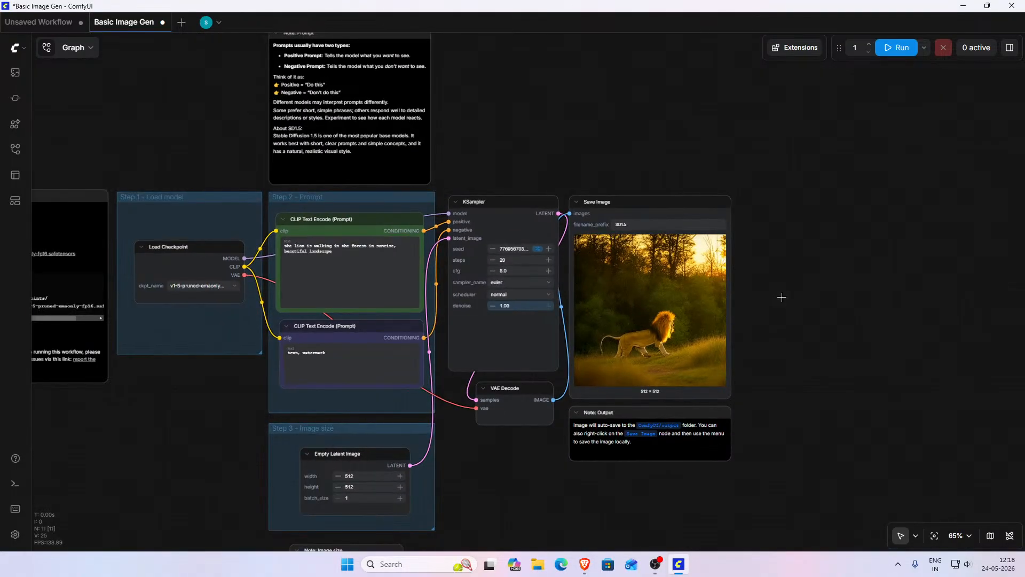
left_click_drag(778, 296, 857, 297)
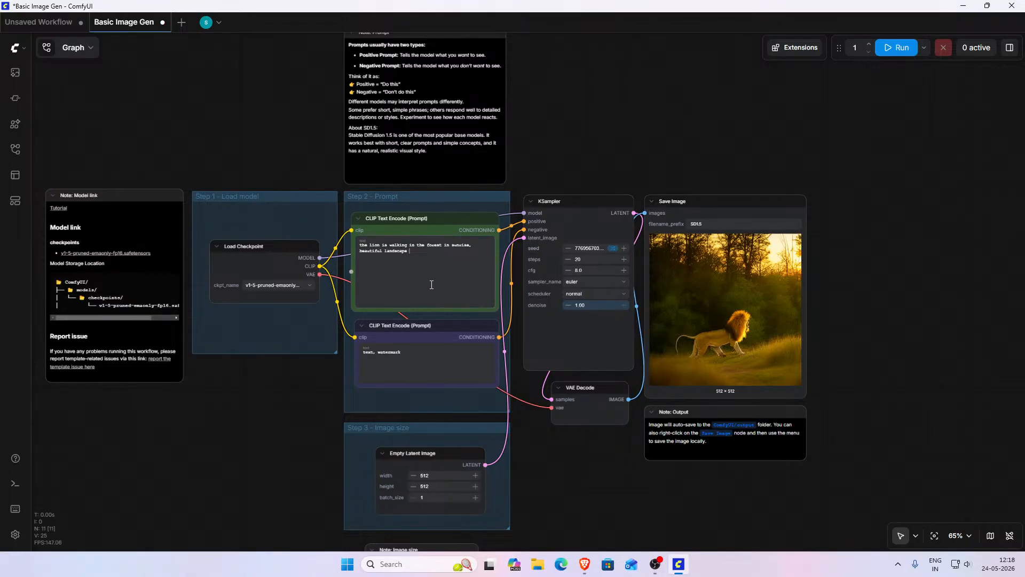
- Undo the prompt edits to restore the original bottle prompt and run the workflow twice
key("ctrl+z")
key("ctrl+z")
key("ctrl+z")
key("ctrl+z")
key("ctrl+z")
key("ctrl+z")
key("ctrl+z")
key("ctrl+z")
left_click(436, 283)
left_click(896, 54)
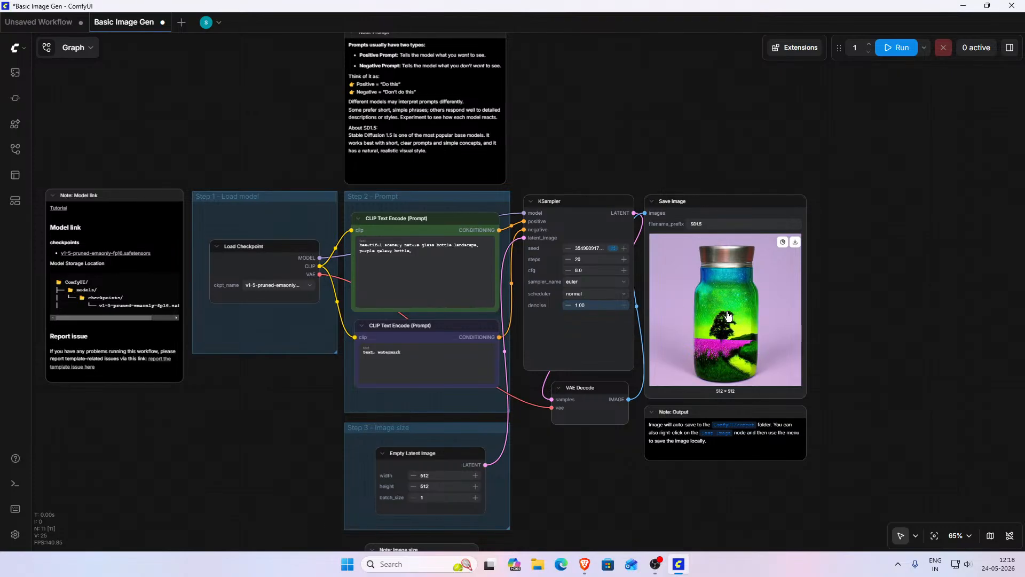
left_click(885, 49)
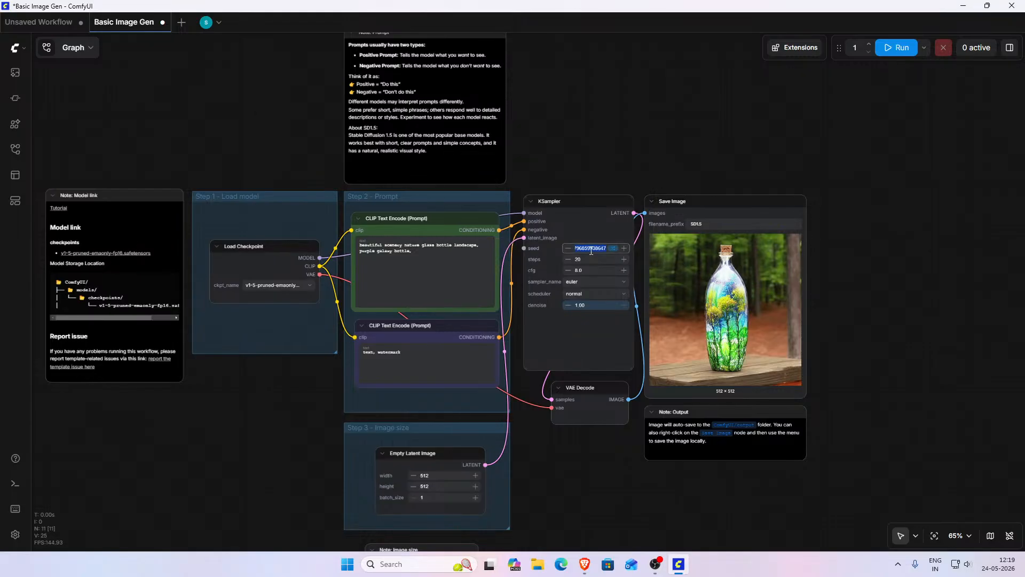
- Set the KSampler seed's after-run control to Fixed Value and run the workflow twice
left_click(613, 247)
left_click(688, 302)
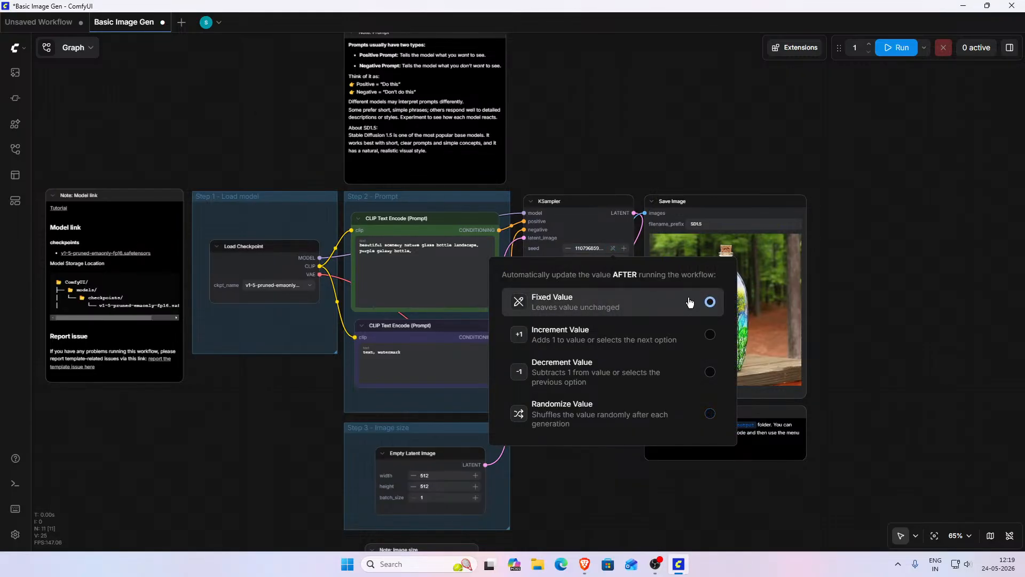
left_click(900, 48)
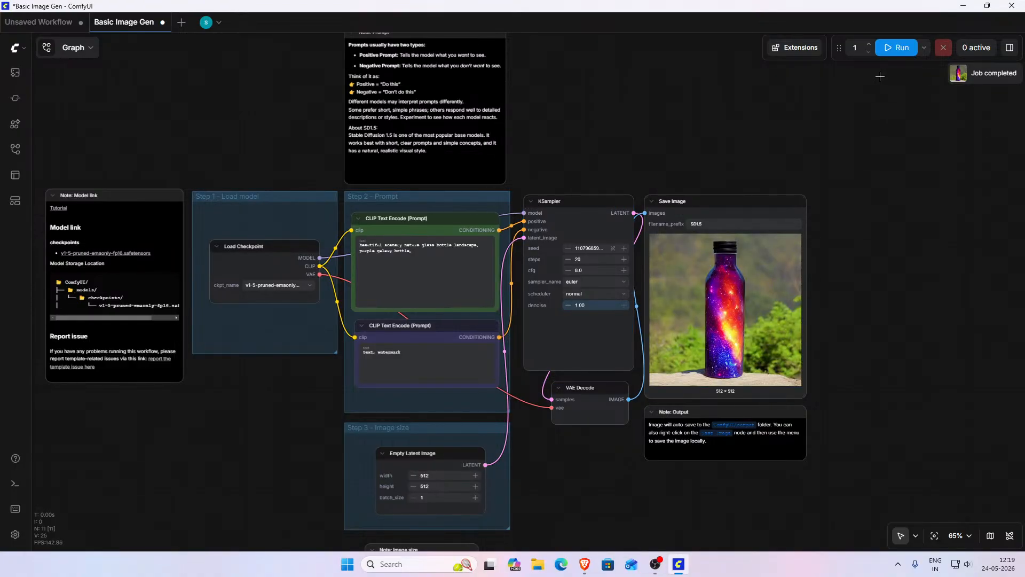
left_click(896, 48)
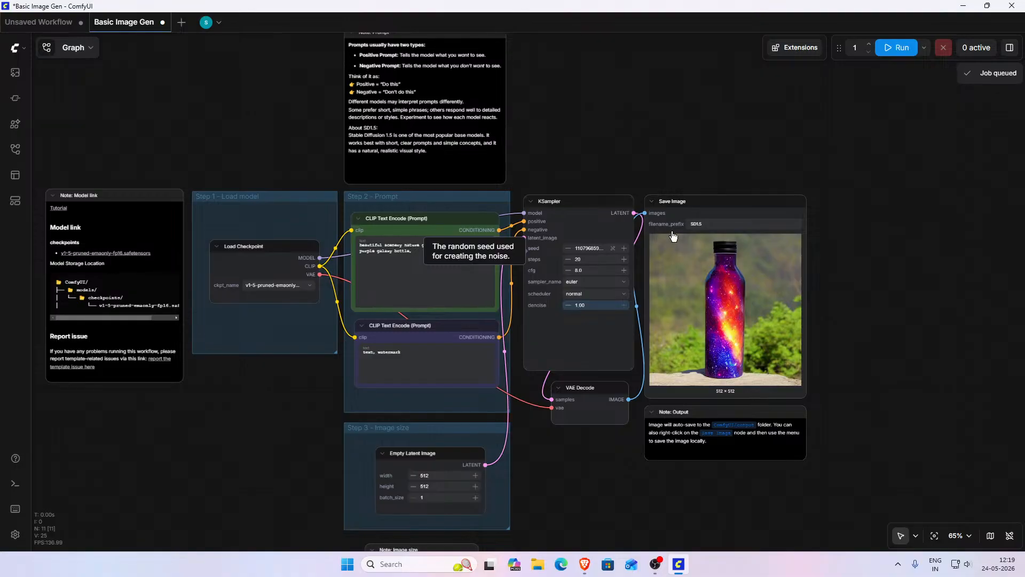
- Switch the seed's after-run control to Randomize Value and run the workflow again
left_click(612, 248)
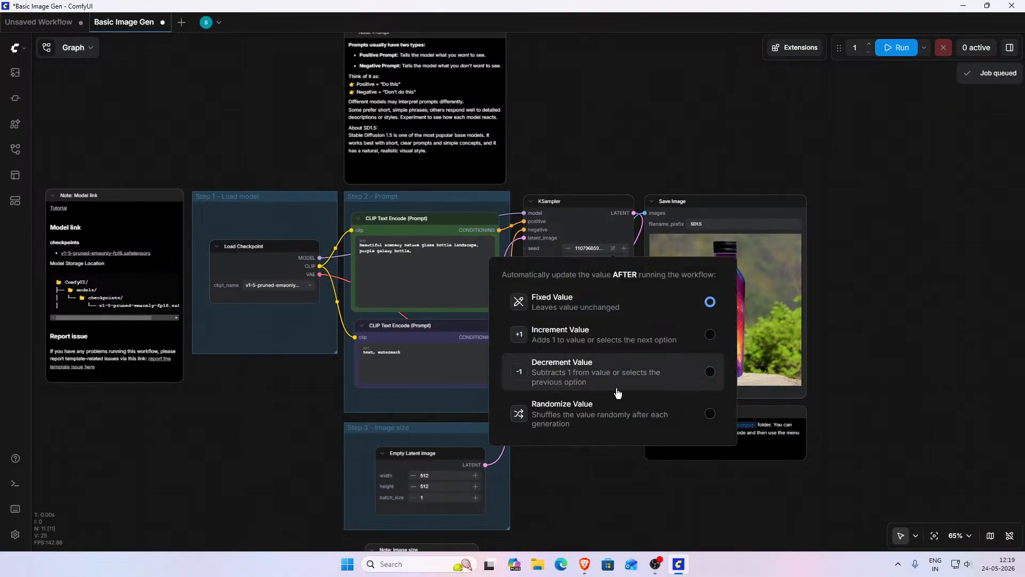
left_click(666, 415)
left_click(886, 361)
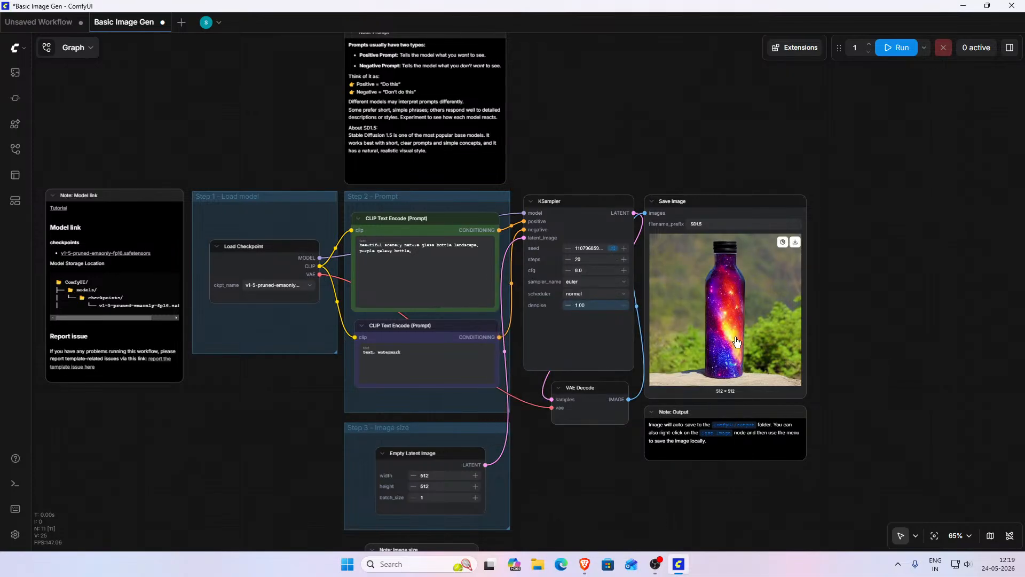
left_click(902, 50)
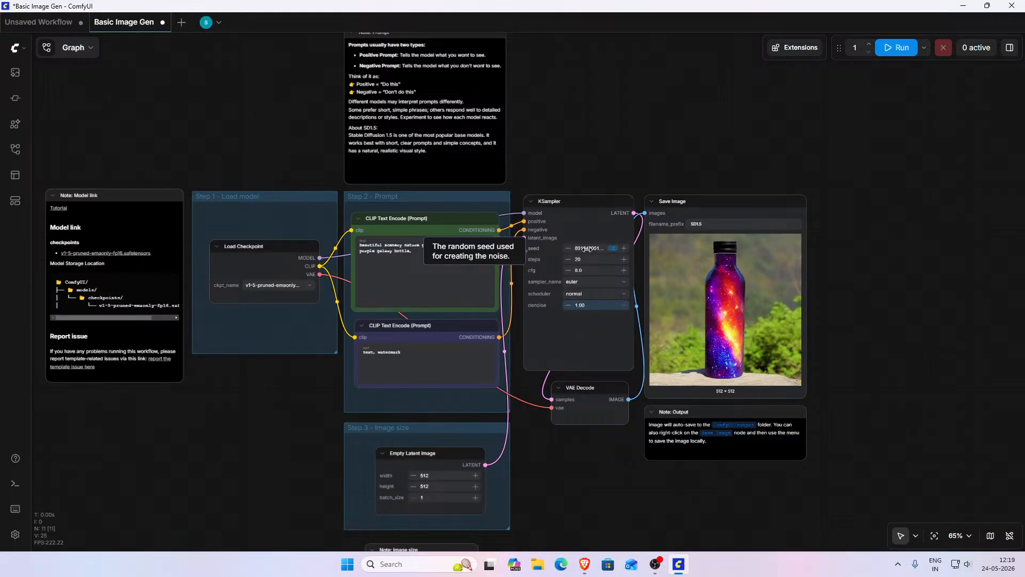
mouse_move(750, 296)
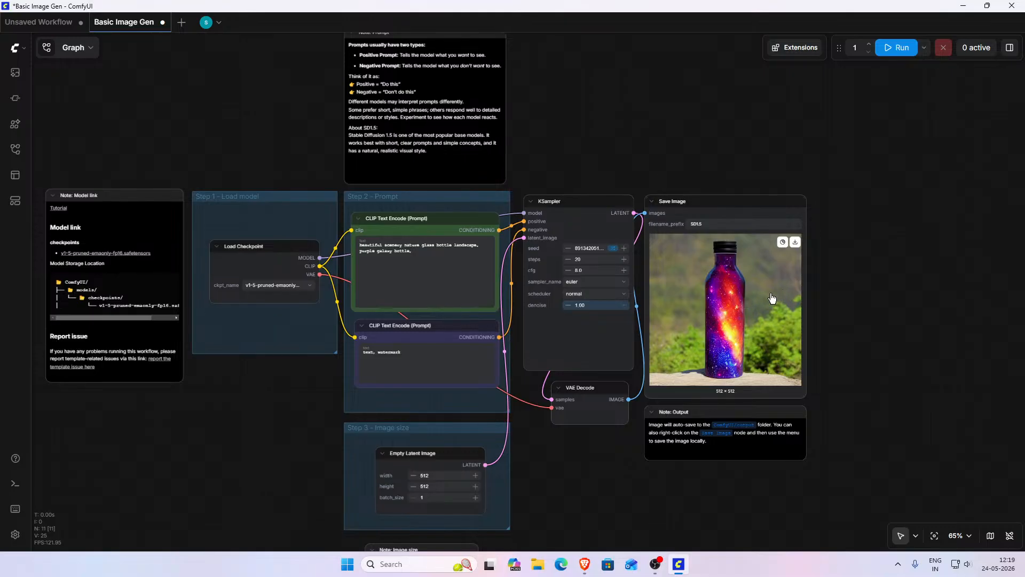
scroll(842, 283, "down", 4)
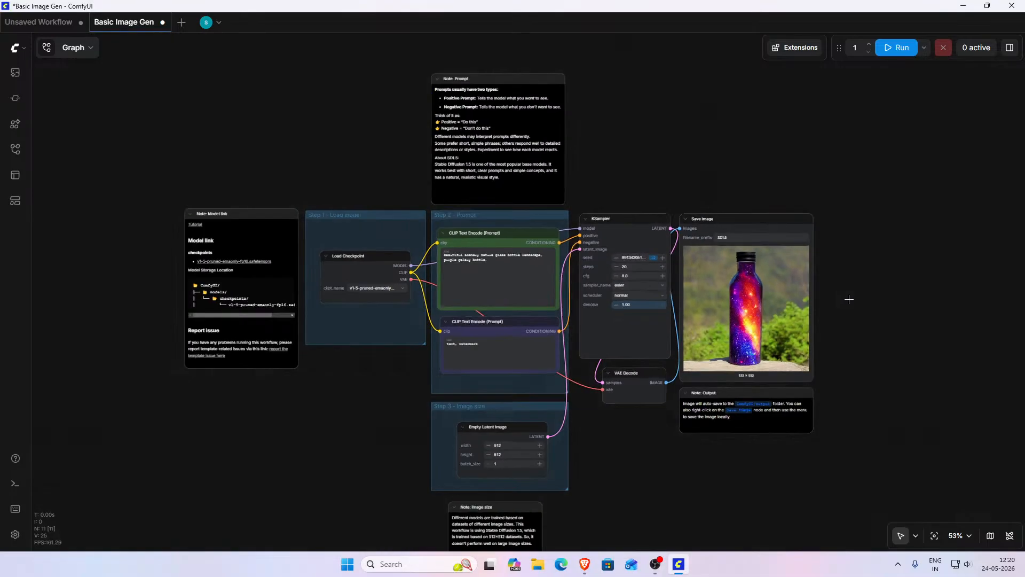
left_click_drag(725, 452, 680, 427)
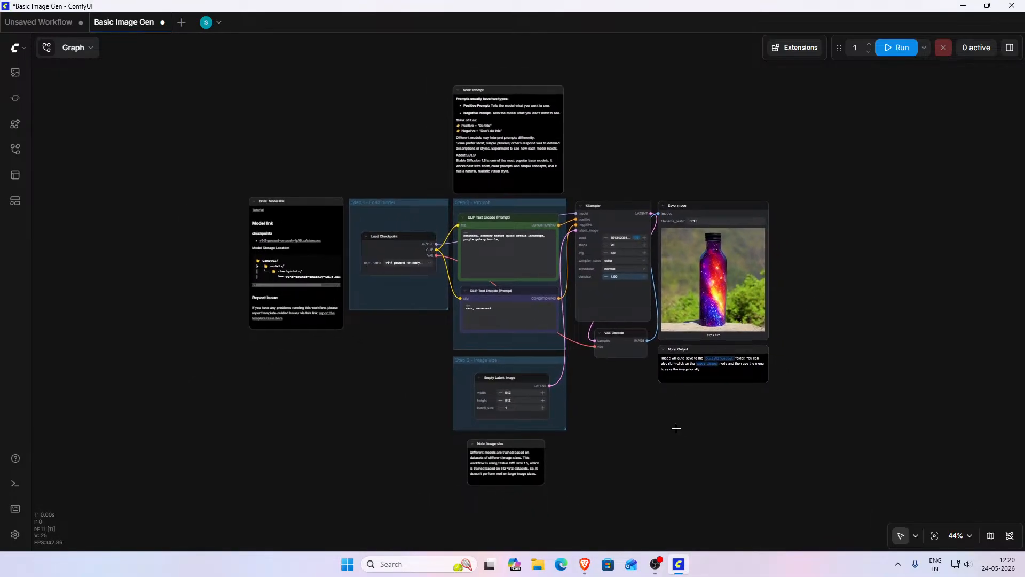